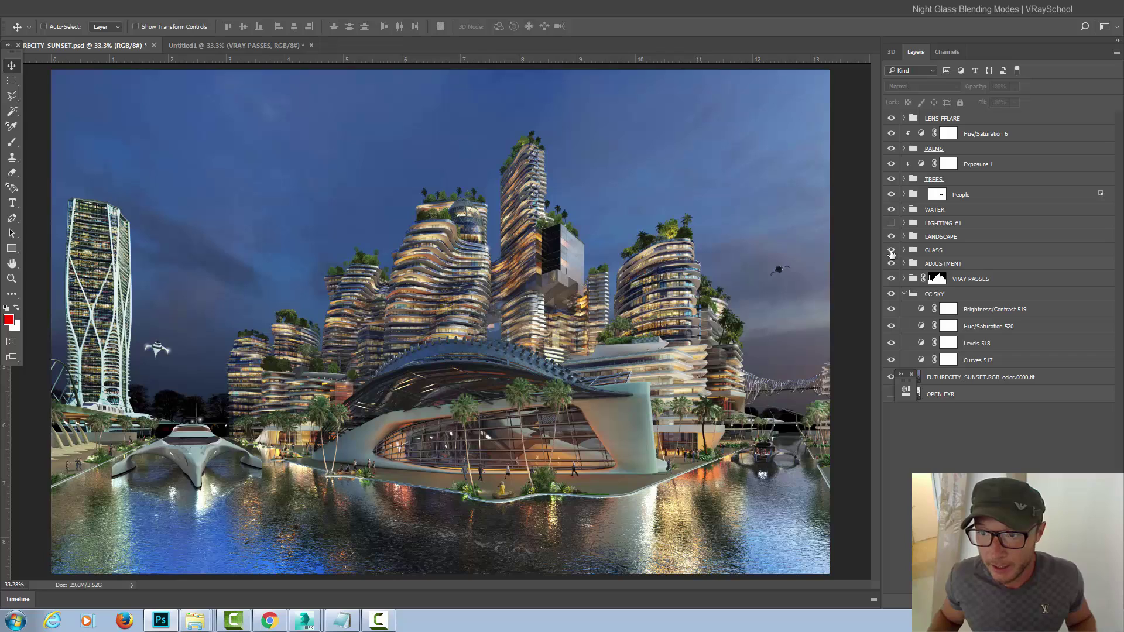
Step: Hide the GLASS layer group and examine the tower facades without the glass overlay
click(891, 252)
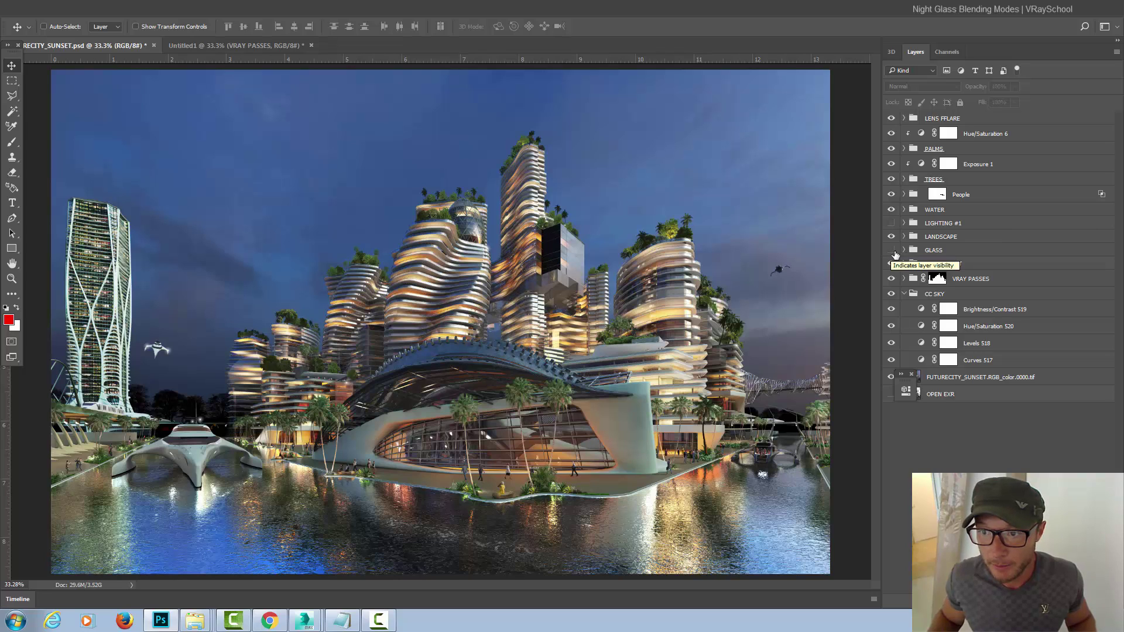
click(892, 252)
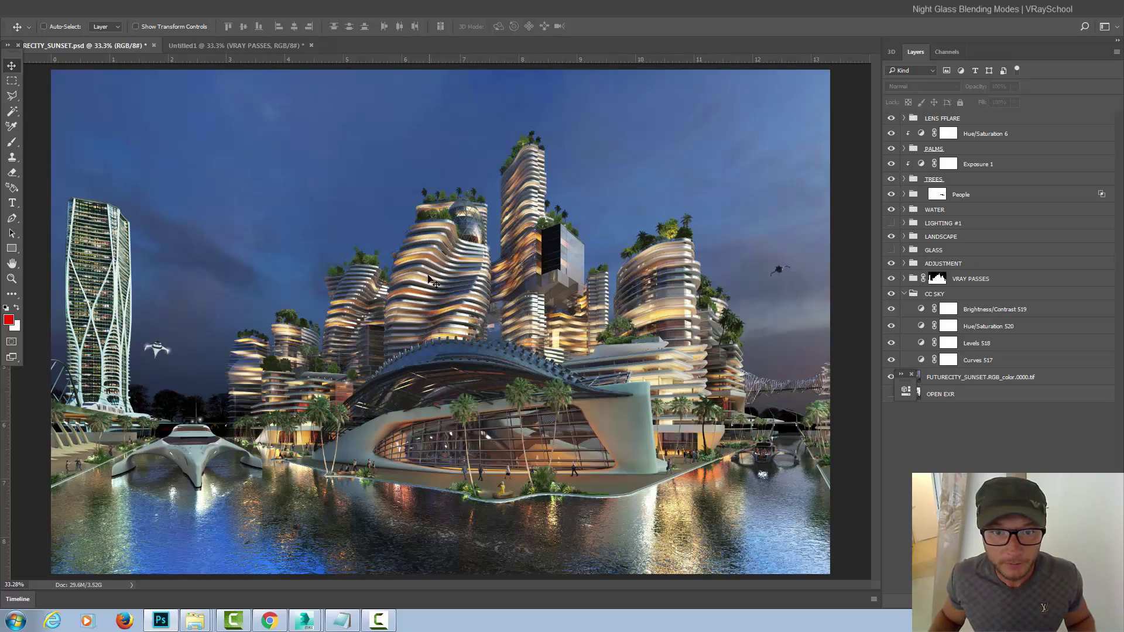
scroll(422, 304, up, 7)
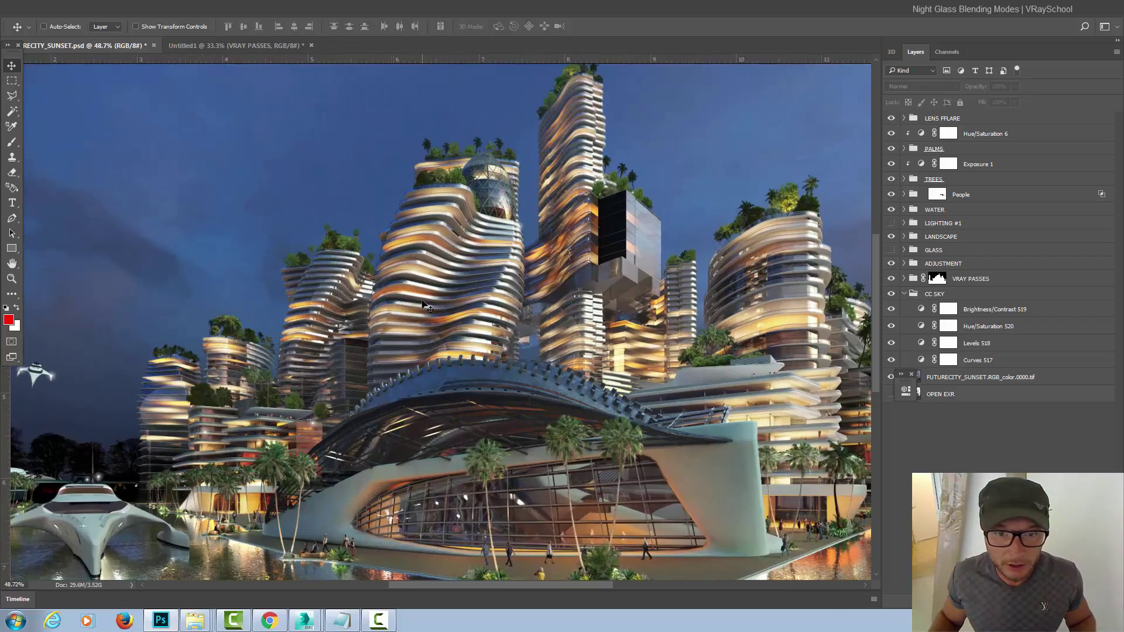
scroll(423, 304, up, 3)
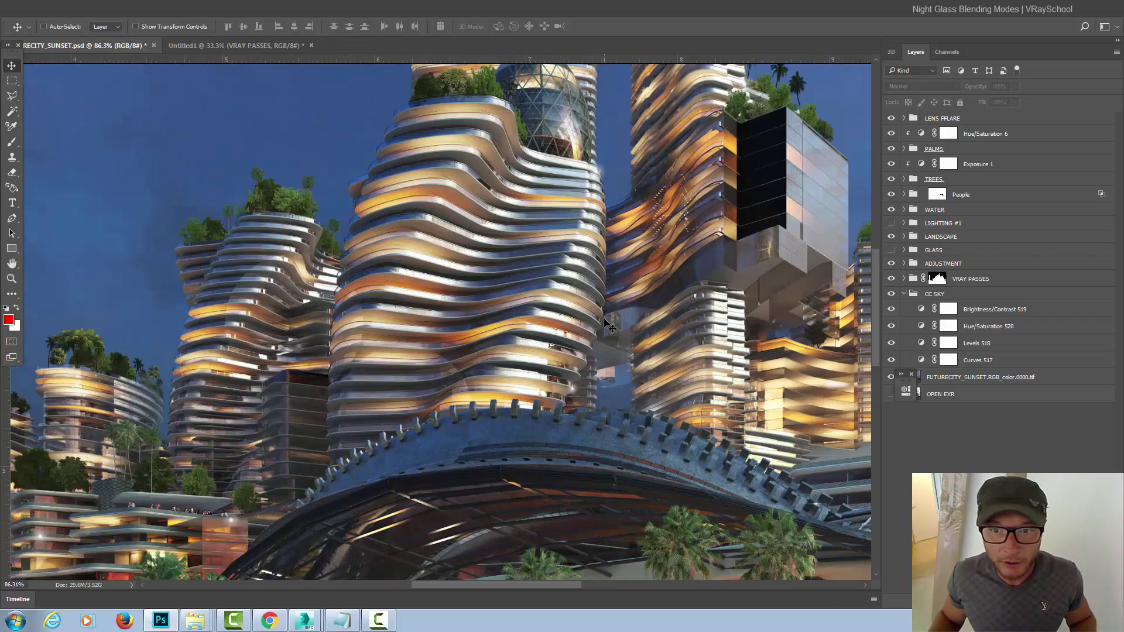
scroll(609, 325, up, 2)
drag(721, 268, 137, 312)
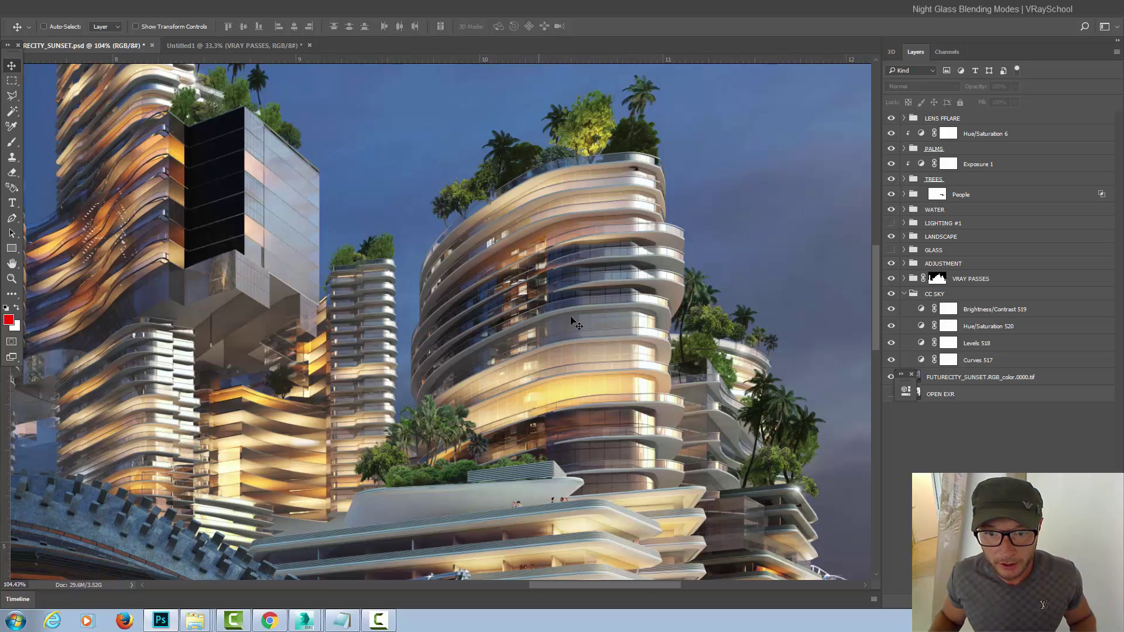
drag(589, 407, 779, 355)
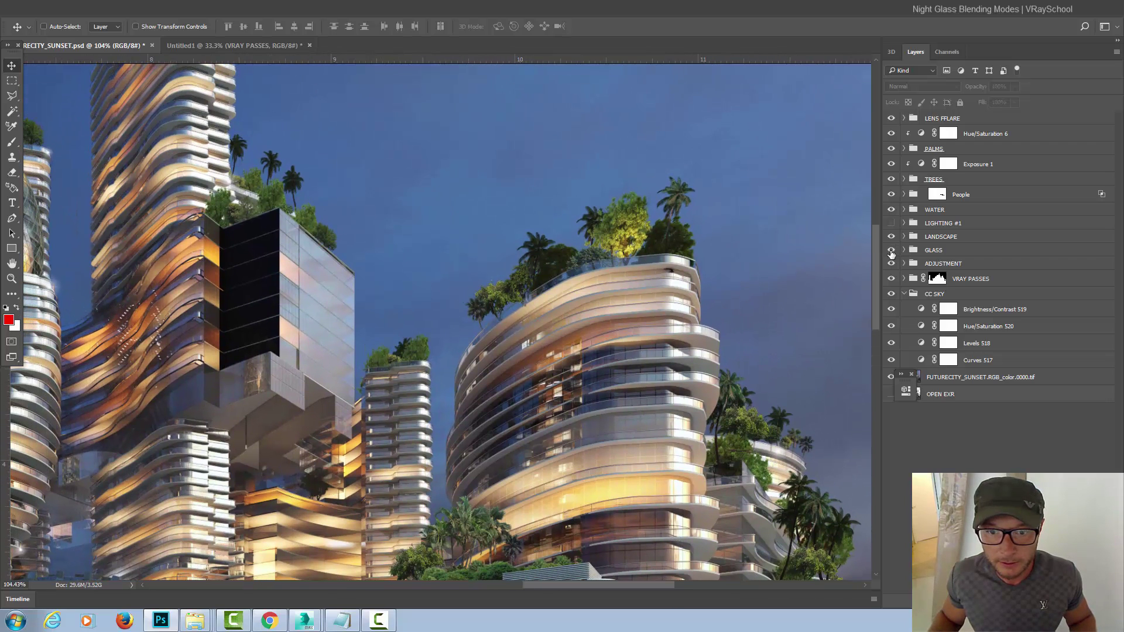
Step: Show the GLASS layer group again and examine the lit window textures across all the towers
click(891, 251)
drag(586, 299, 534, 241)
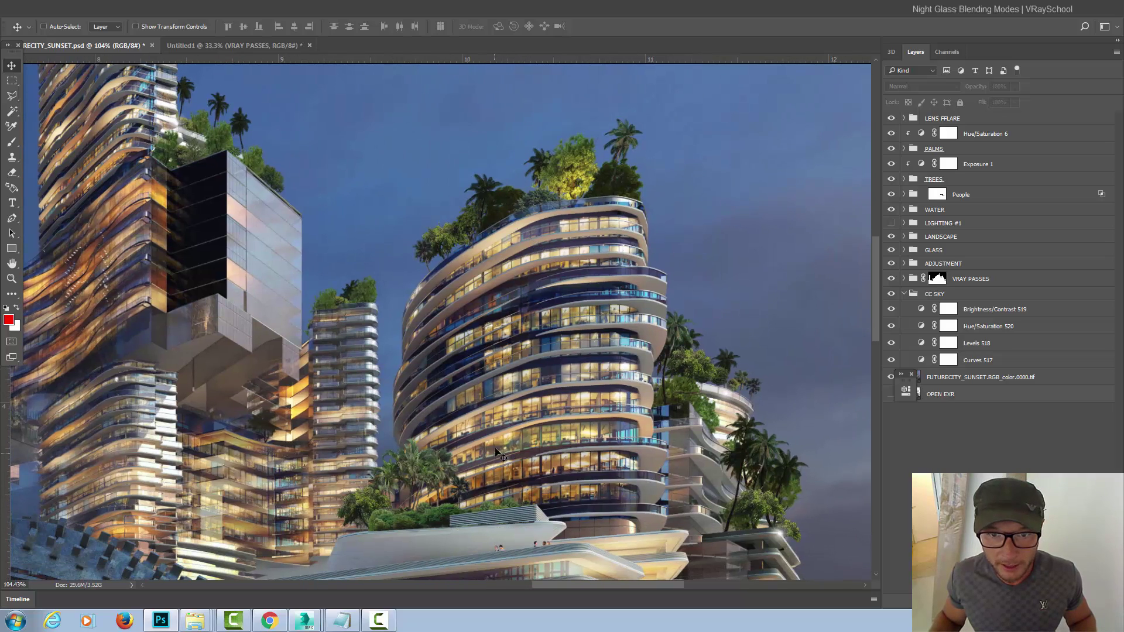
drag(603, 321, 542, 240)
drag(590, 282, 756, 463)
drag(371, 317, 738, 336)
drag(605, 346, 867, 257)
drag(533, 383, 632, 242)
drag(596, 376, 652, 275)
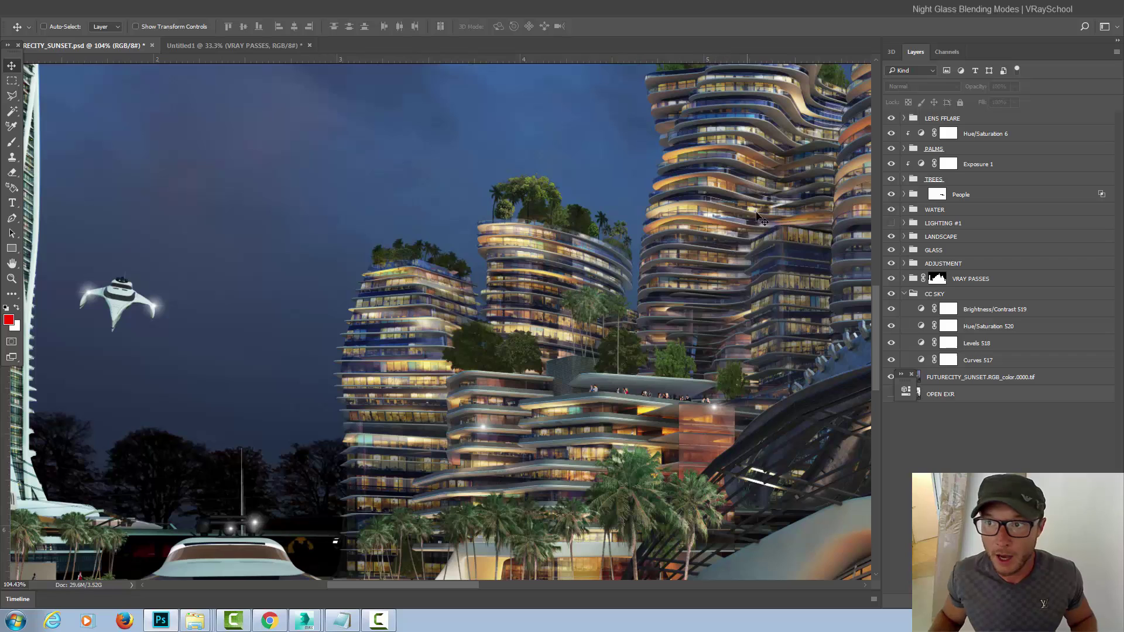
Step: Shrink the editor window to expose the desktop, view the office-building-at-night photo in the image viewer, and close it
click(1096, 8)
click(1099, 12)
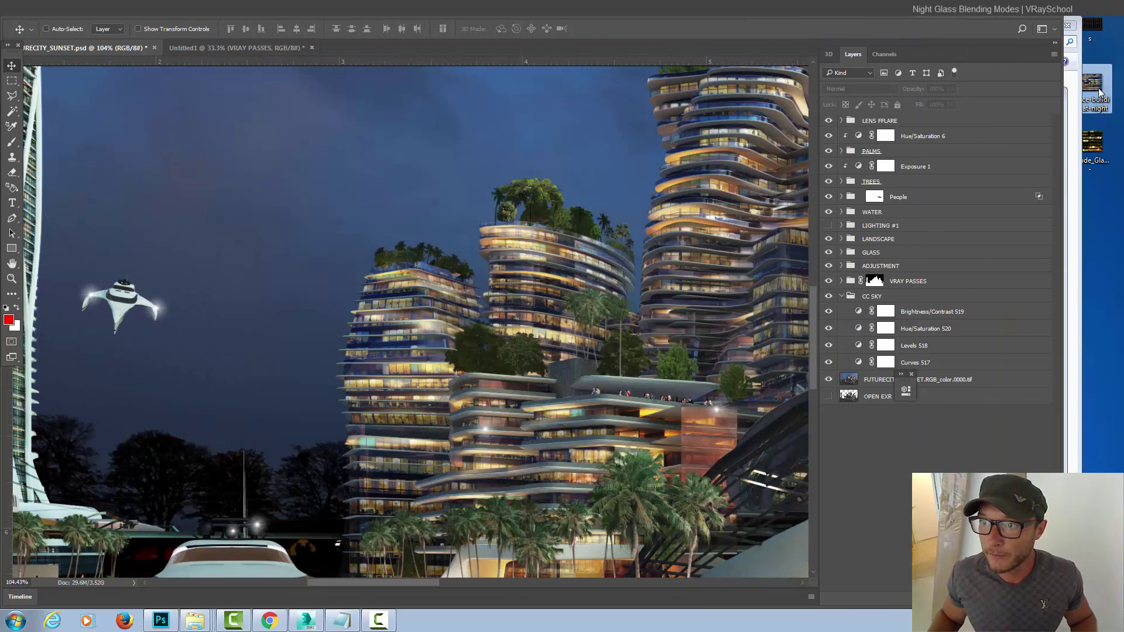
double_click(1100, 92)
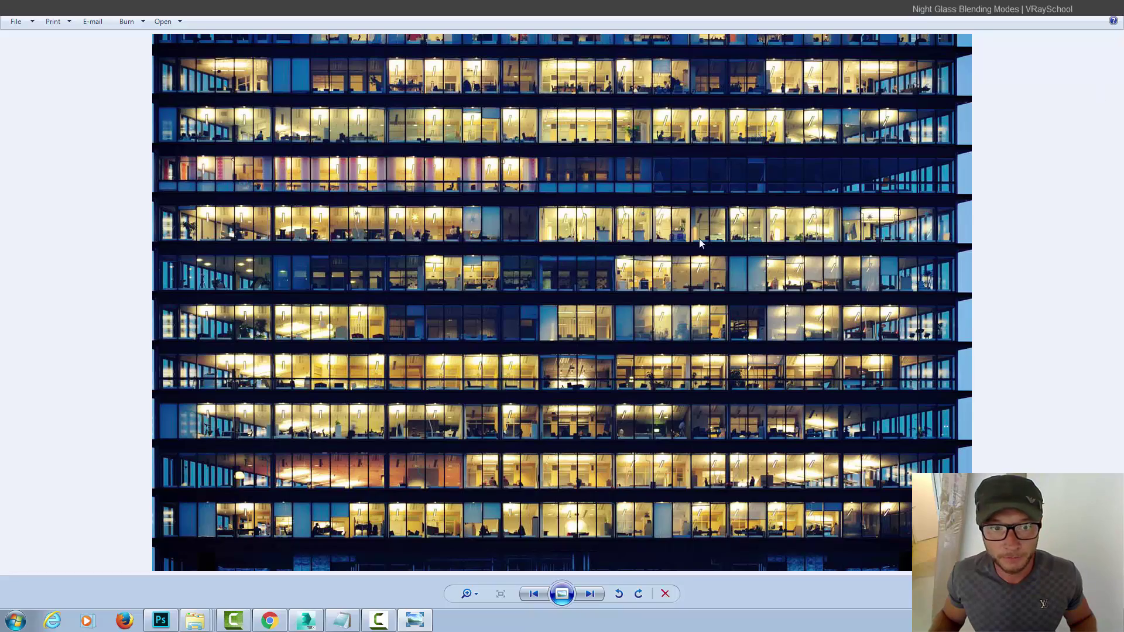
scroll(653, 386, up, 6)
scroll(653, 386, down, 6)
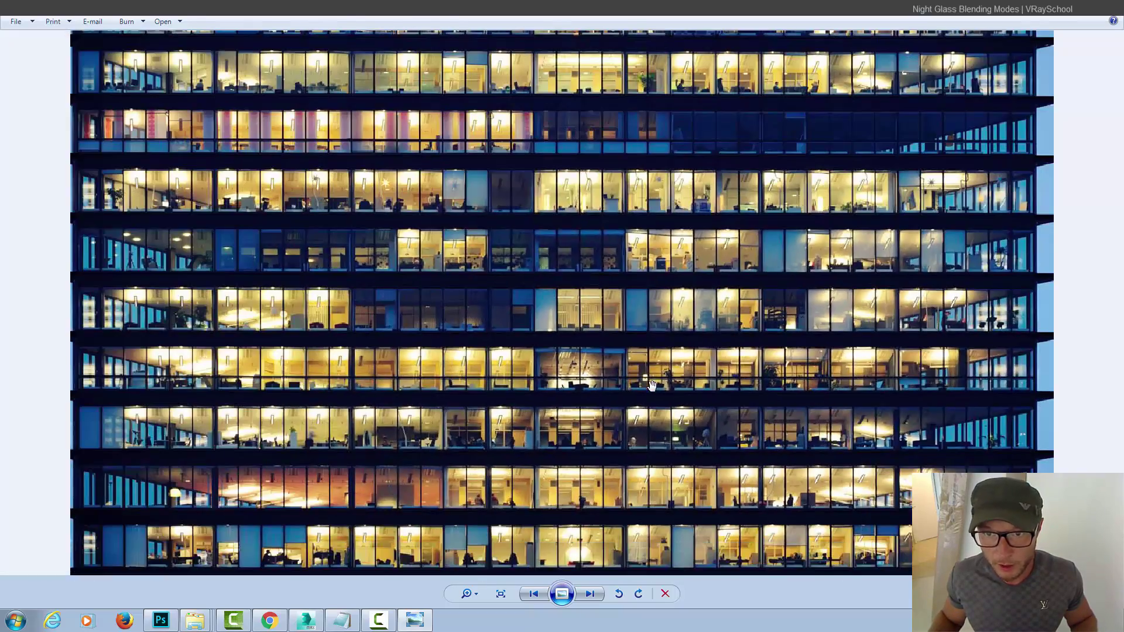
click(1109, 5)
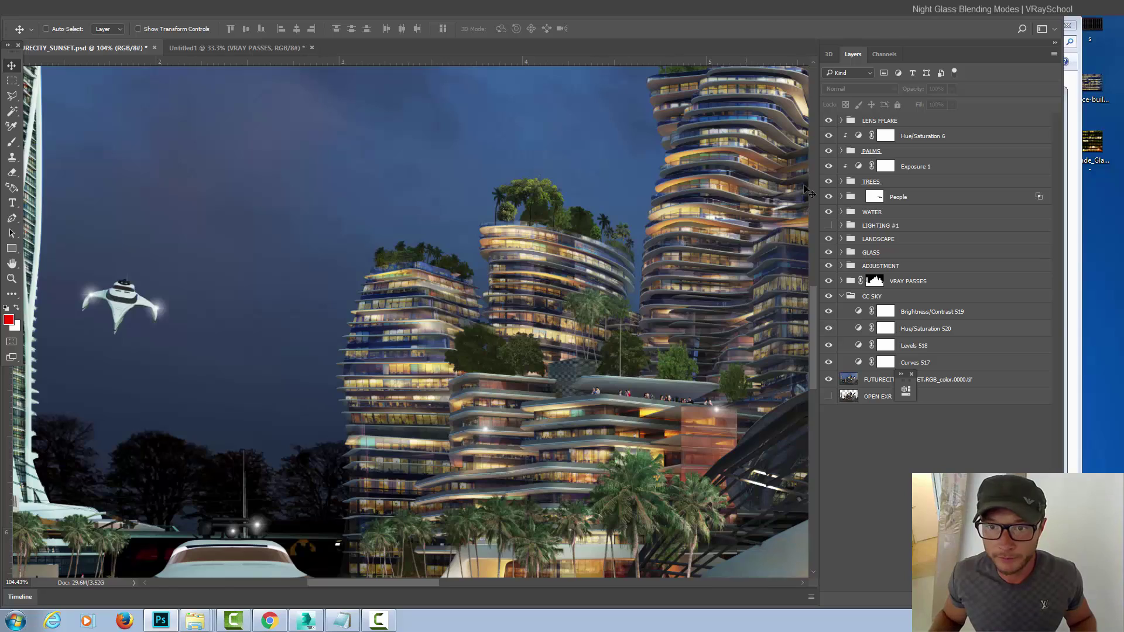
Step: Hide the GLASS layer group to reveal the bare facades around the curved tower right of the dark cube
drag(717, 235, 369, 240)
drag(747, 223, 688, 313)
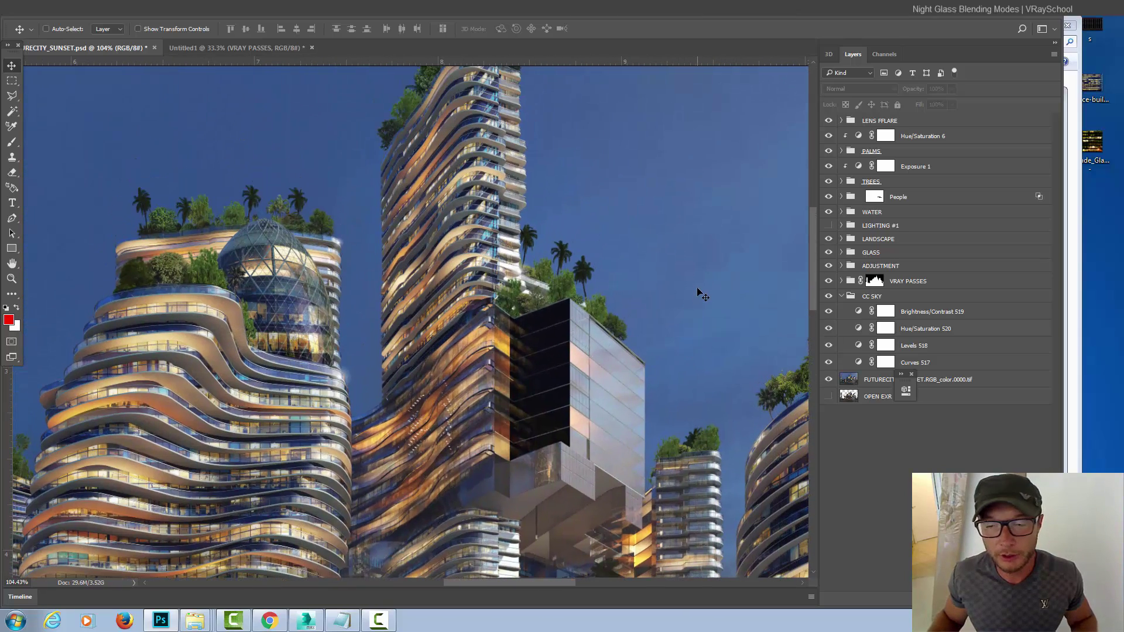
scroll(567, 287, down, 2)
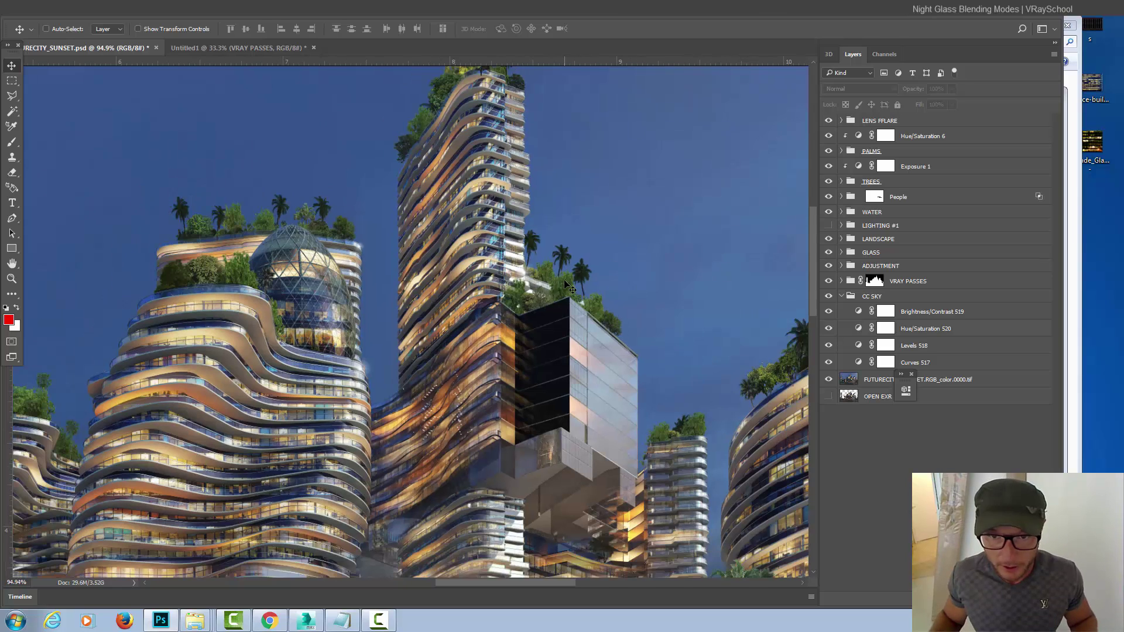
click(829, 254)
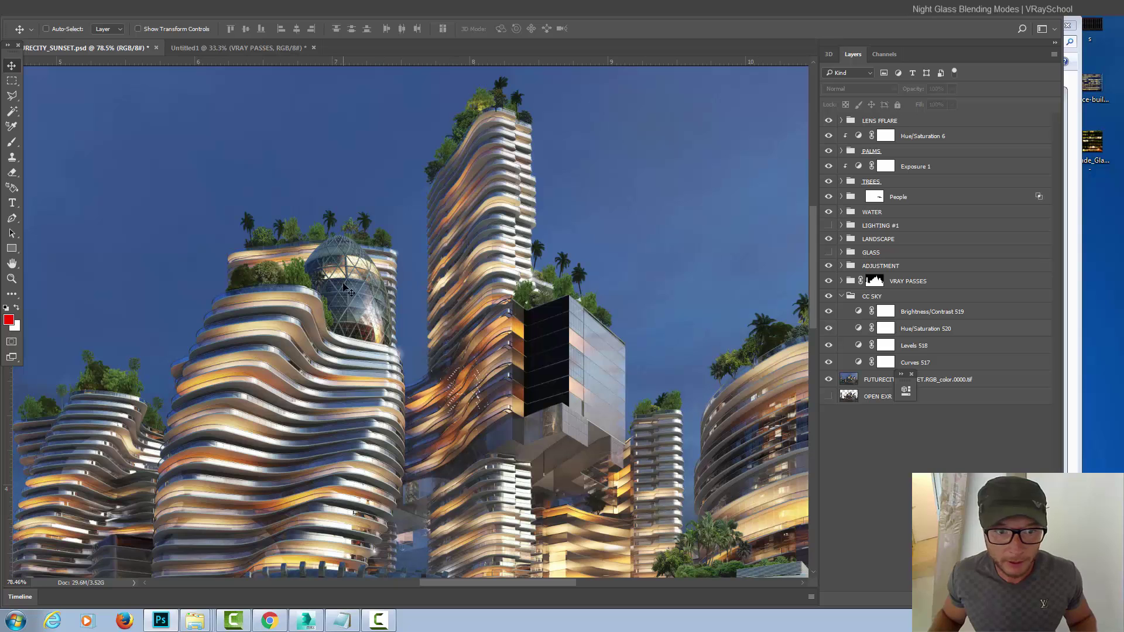
drag(606, 280, 367, 176)
Step: Place the Office-building-at-night photo from the desktop, scale it to about 17%, and position it over the right-hand curved tower
drag(1106, 89, 567, 310)
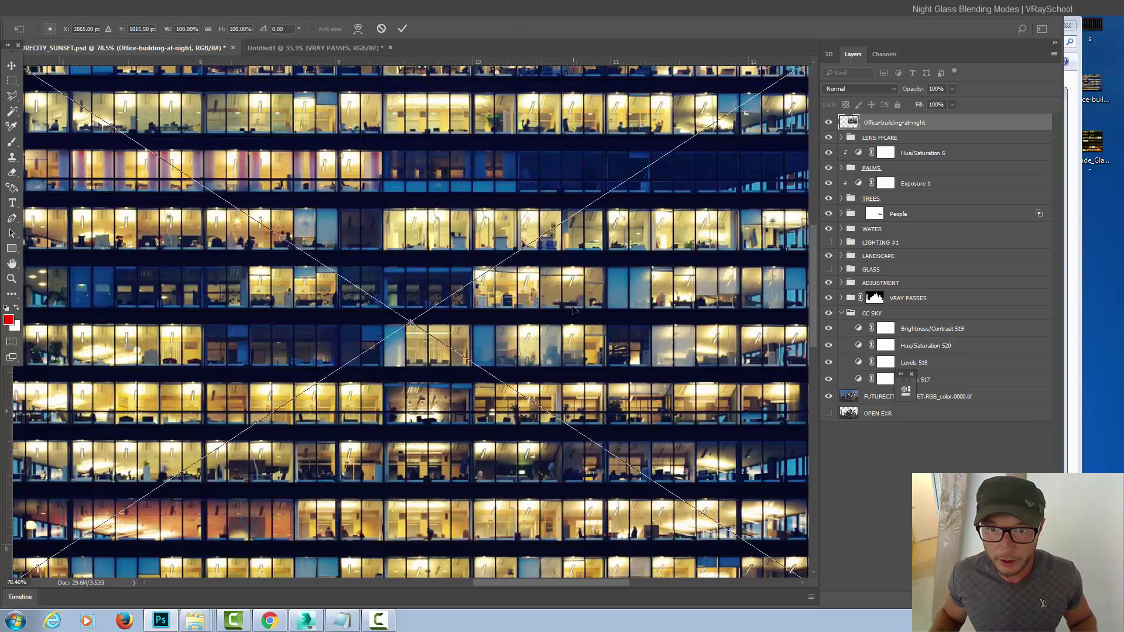
scroll(589, 316, down, 3)
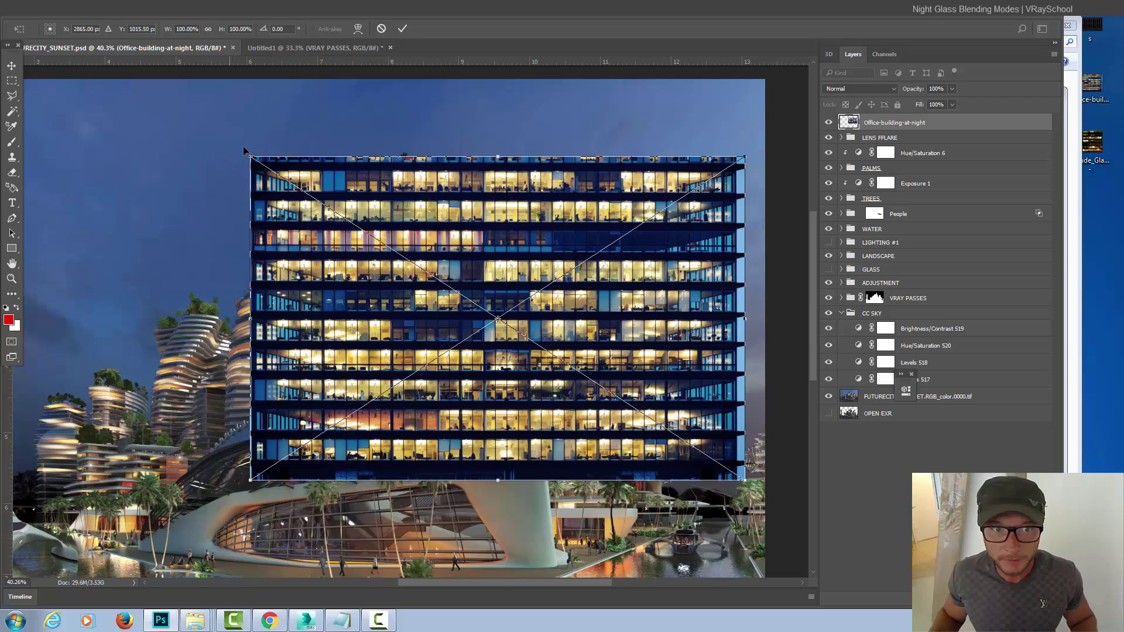
drag(249, 156, 456, 291)
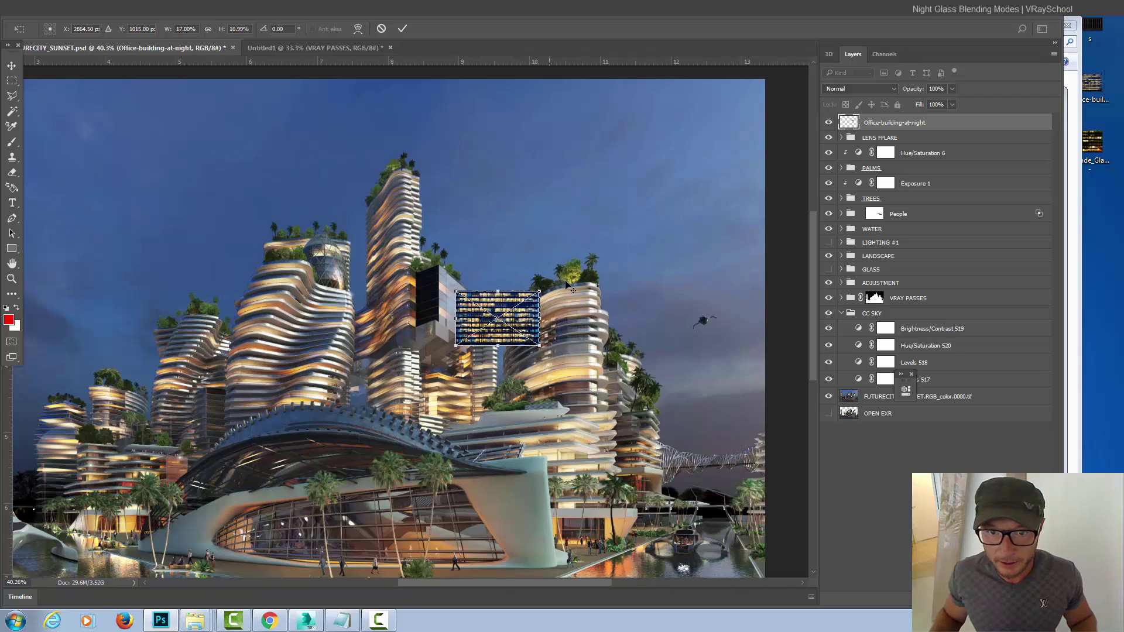
drag(523, 334, 588, 338)
scroll(588, 338, up, 3)
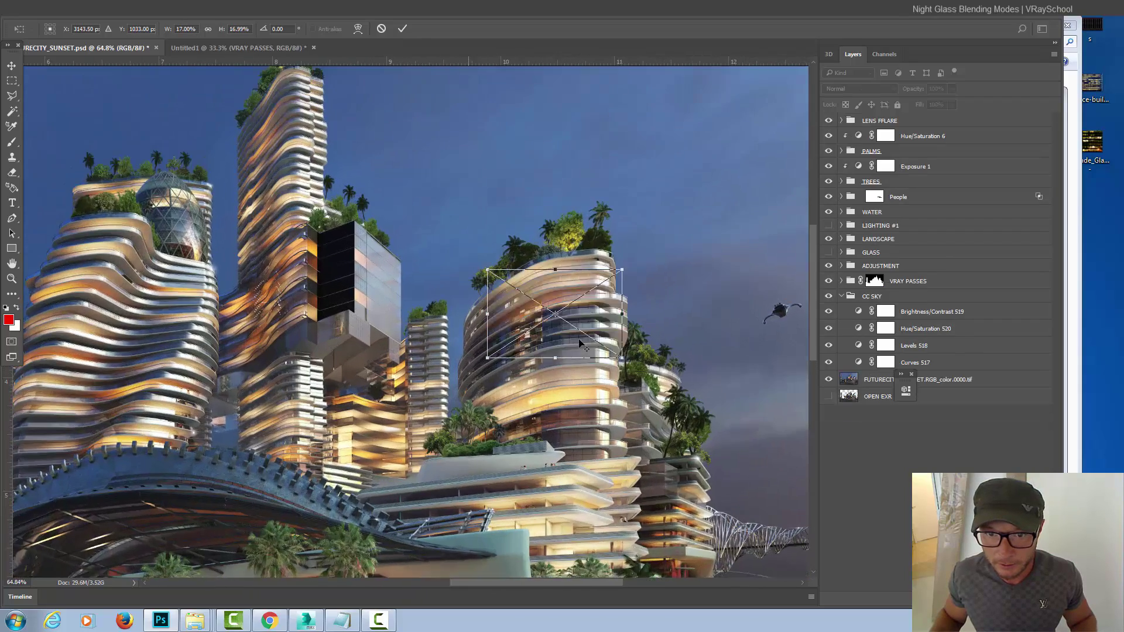
Step: Lower the Office-building-at-night layer's opacity to 25% and nudge the photo over the curved tower
click(952, 88)
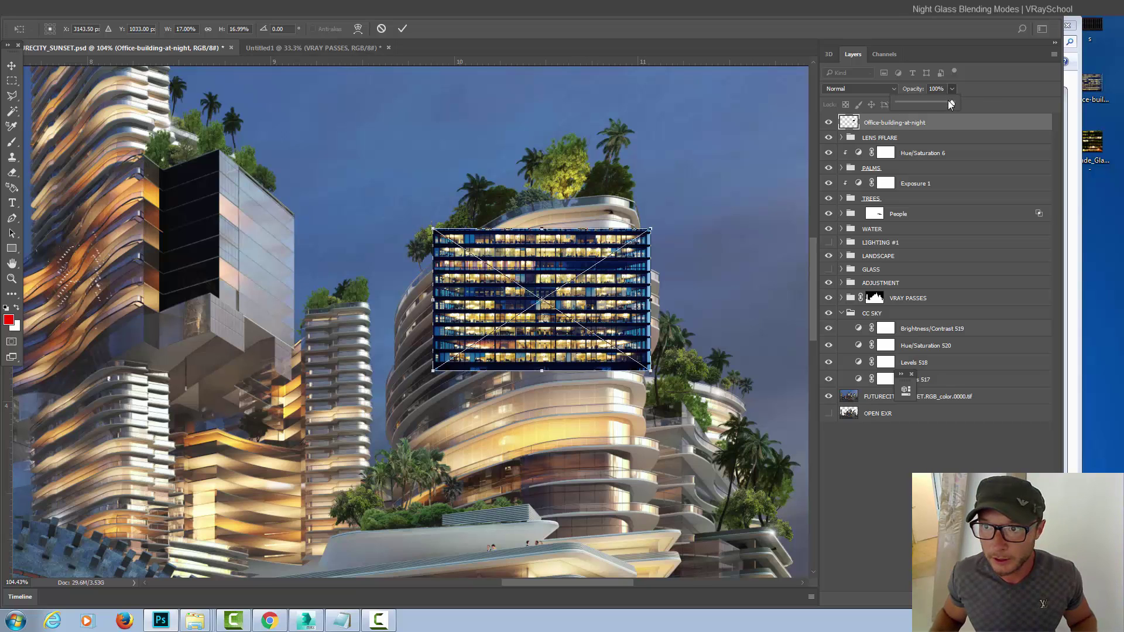
drag(928, 104, 926, 103)
drag(614, 318, 607, 310)
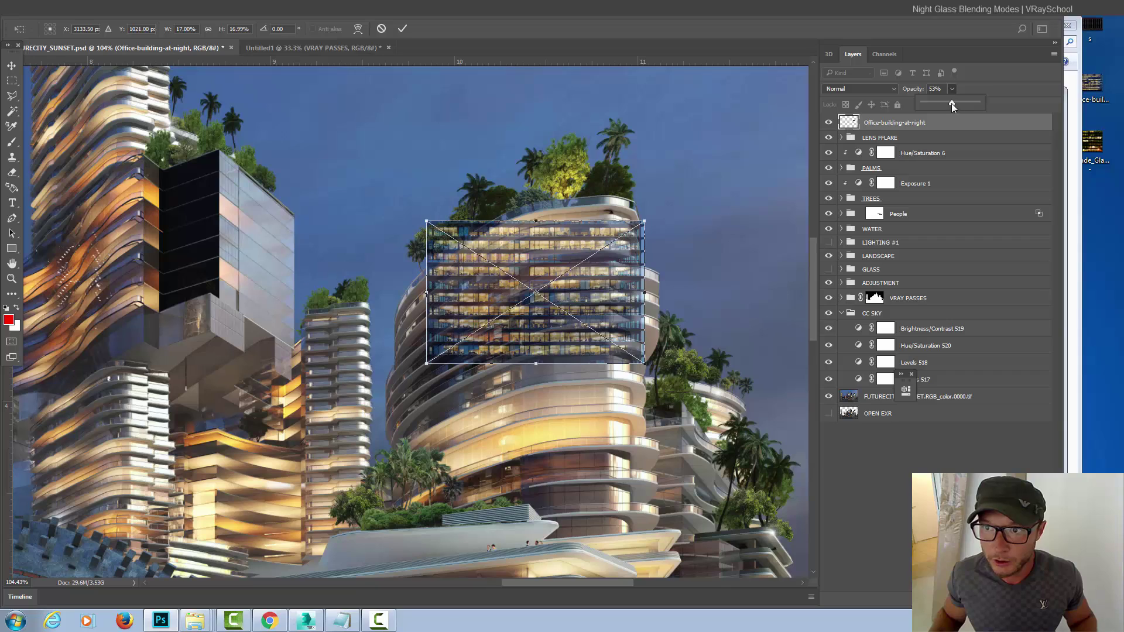
drag(952, 104, 936, 104)
Step: Enlarge the placed photo to about 38%, align it over the full height of the curved tower, and commit the placement
drag(641, 368, 575, 404)
drag(665, 221, 707, 195)
drag(648, 312, 623, 312)
drag(679, 510, 683, 513)
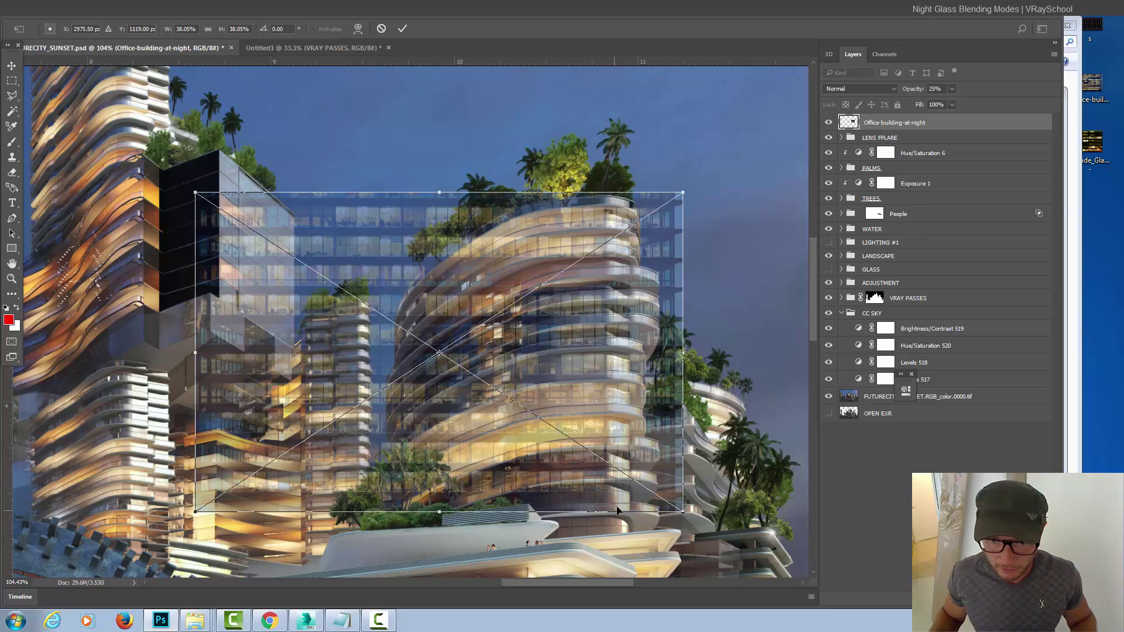
key(Return)
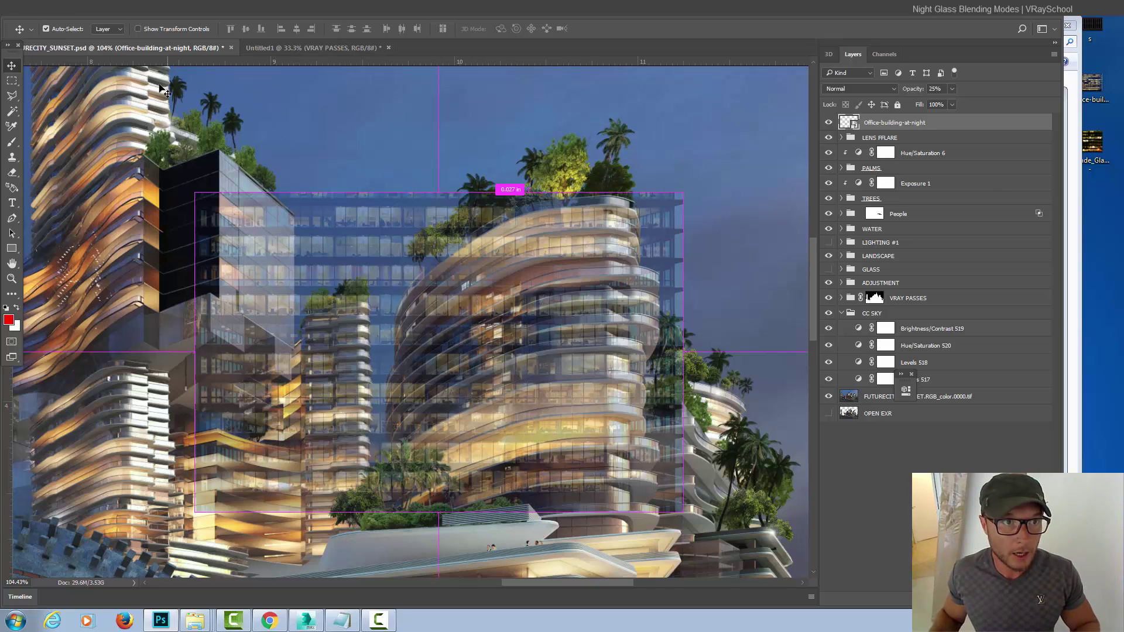
Step: Warp the Office-building-at-night layer, lowering its left corners so the floor lines bend along the tower's curved facade
click(72, 19)
mouse_move(113, 267)
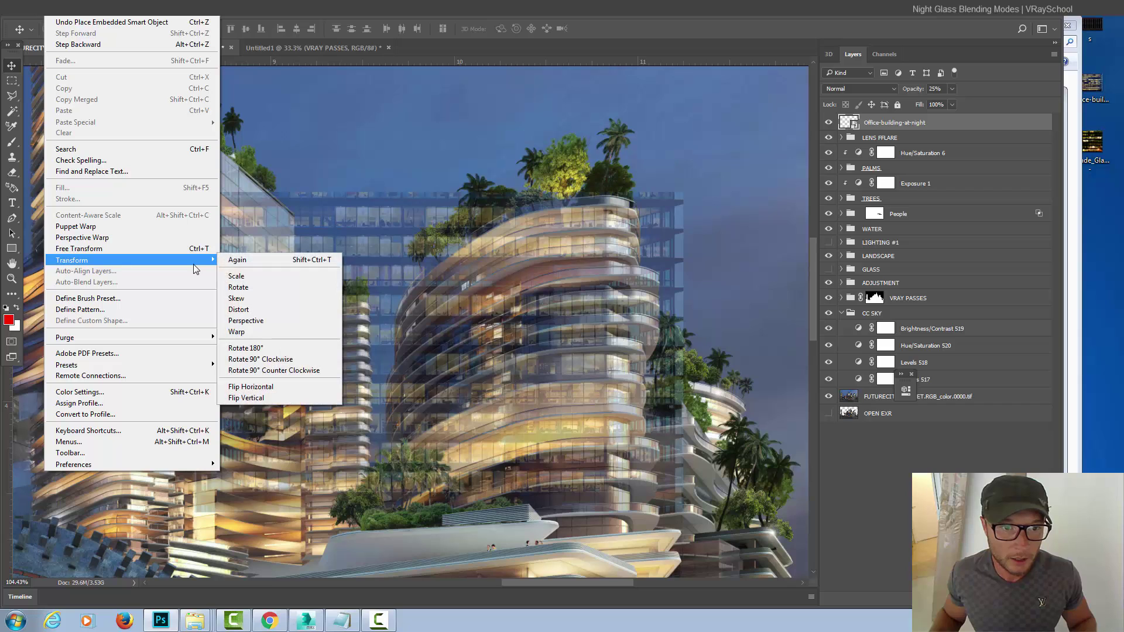
click(266, 332)
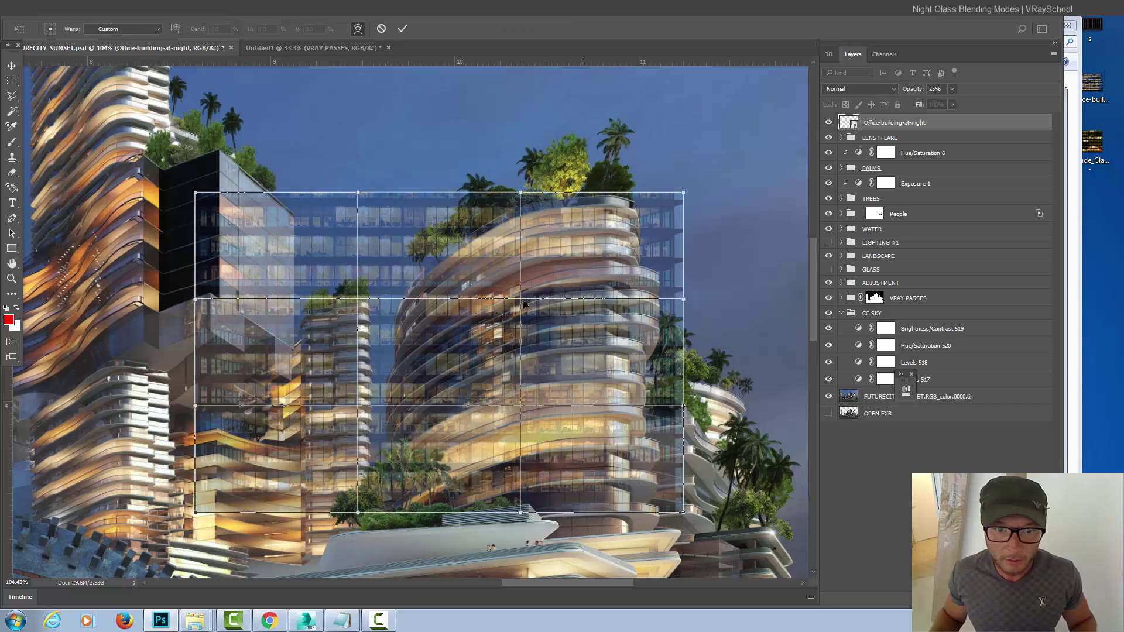
drag(552, 467, 510, 425)
drag(275, 455, 221, 555)
drag(195, 192, 269, 368)
drag(390, 440, 411, 427)
drag(560, 386, 566, 368)
drag(587, 250, 650, 297)
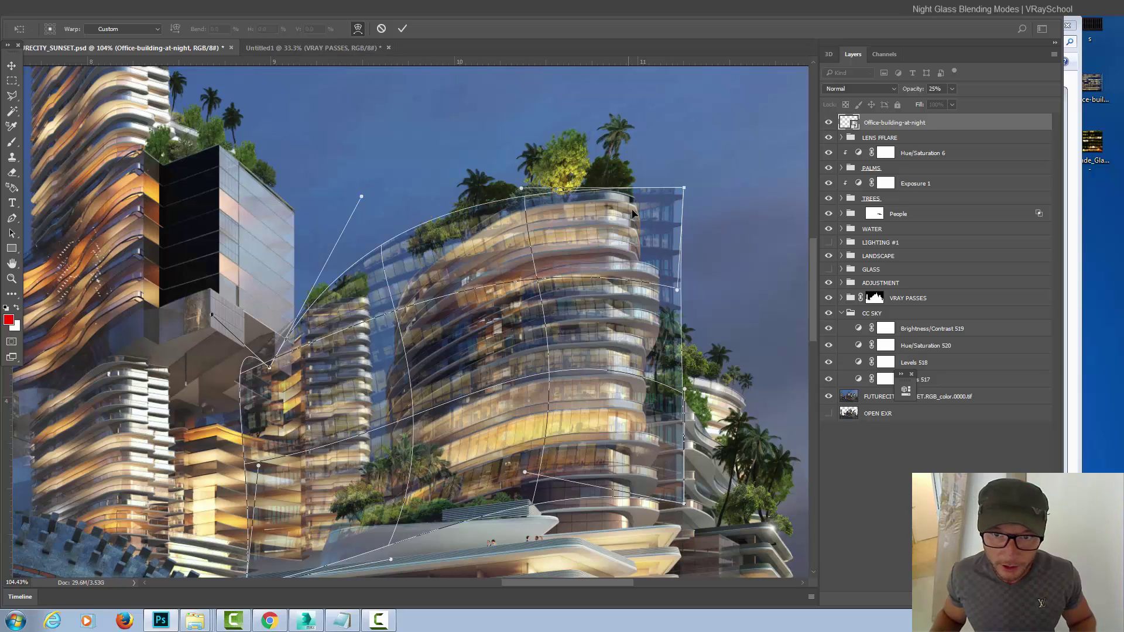
Step: Pull the warp's lower-left corner in toward the tower's base and adjust the mesh to match the lower floors
drag(296, 419, 392, 418)
drag(346, 549, 343, 463)
drag(234, 505, 359, 497)
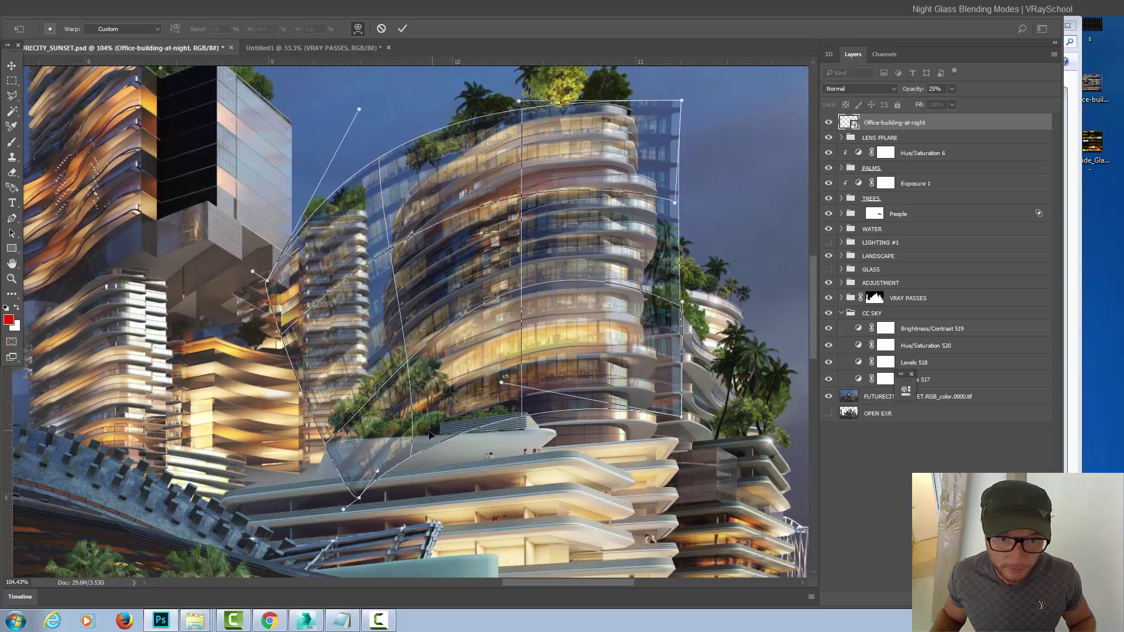
drag(407, 413, 397, 414)
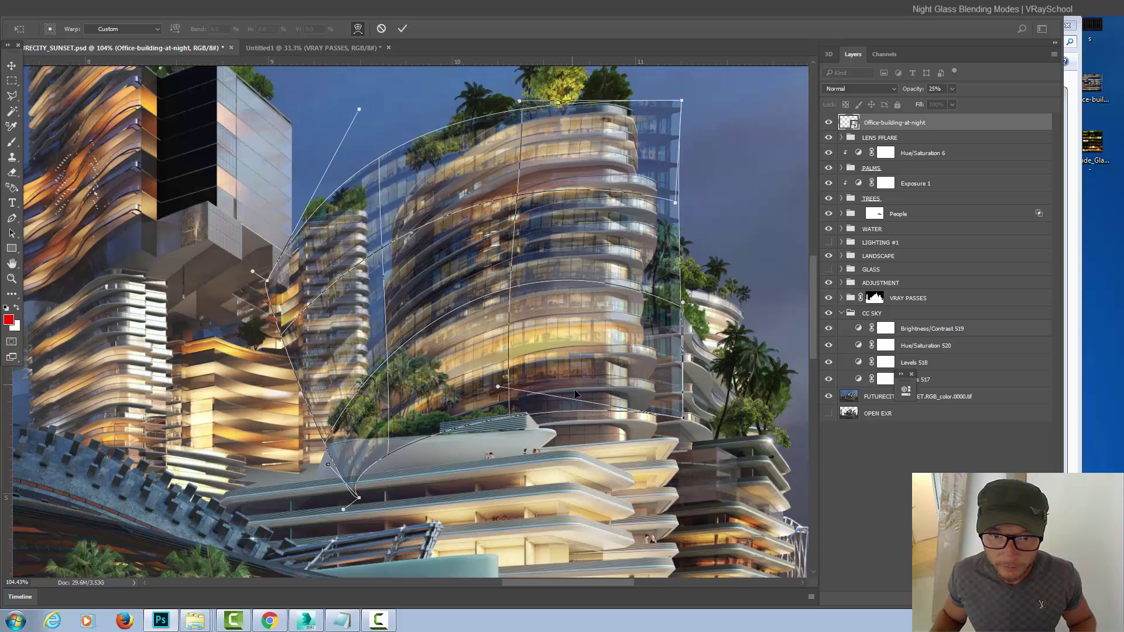
drag(573, 386, 578, 391)
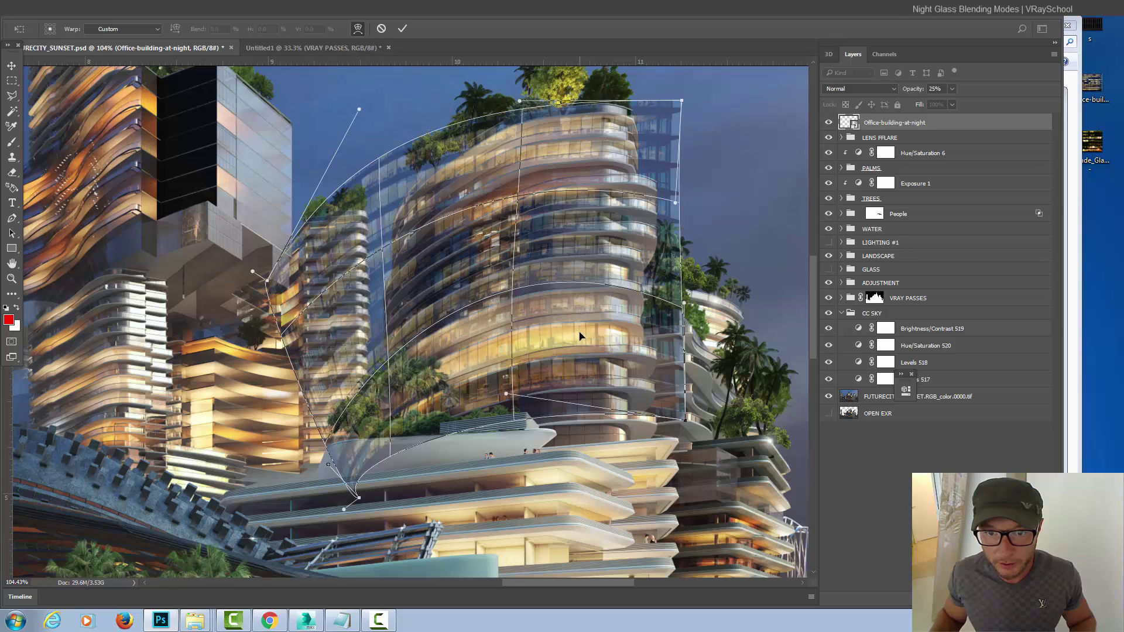
drag(525, 322, 530, 319)
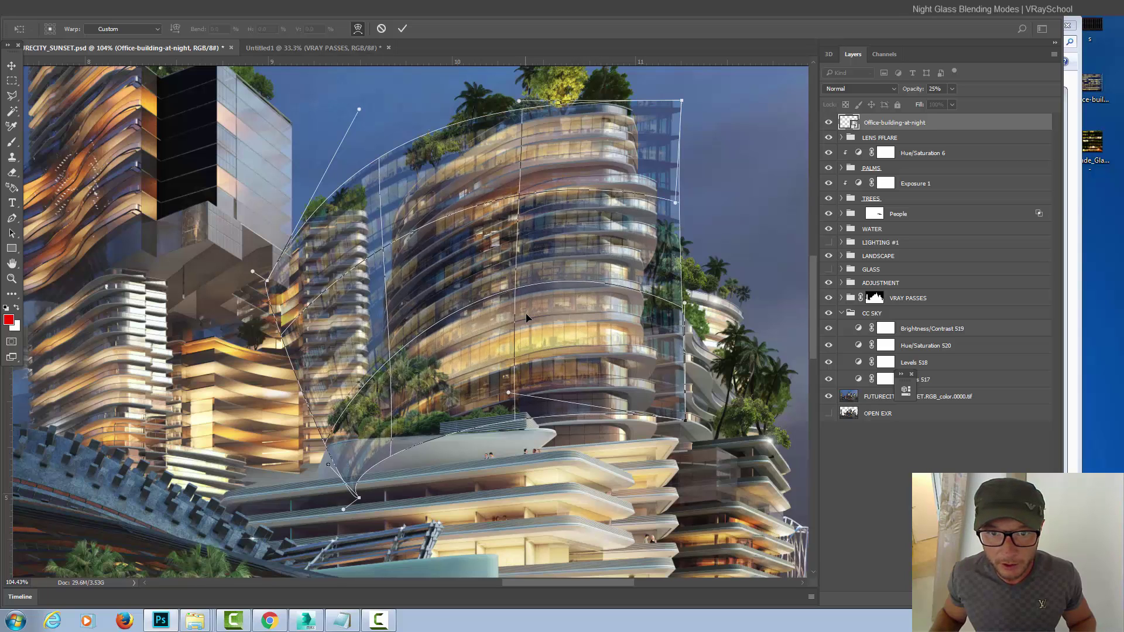
Step: Move the warp's upper-left corner in to the curved tower's left edge and adjust the inner mesh to follow its floor lines
drag(517, 415, 522, 309)
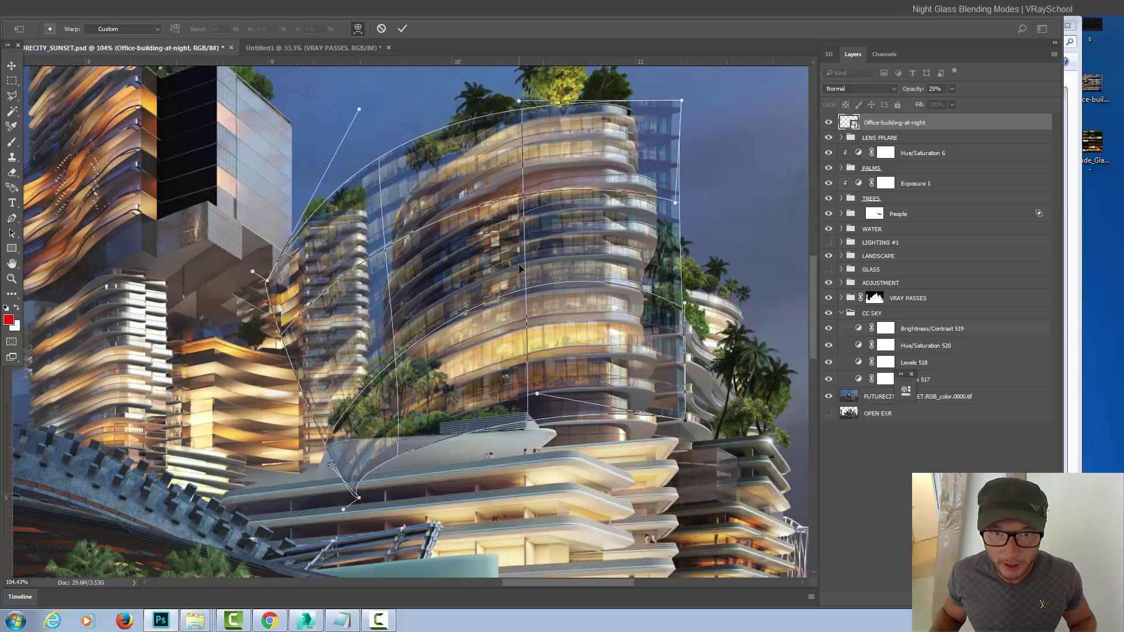
drag(524, 172, 530, 167)
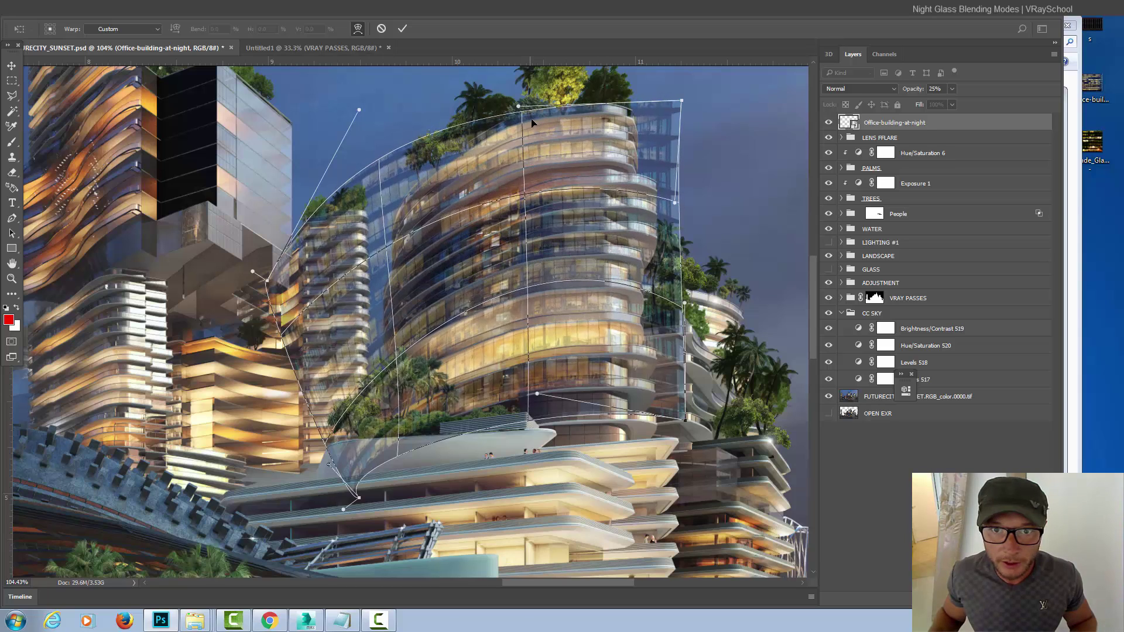
drag(278, 287, 323, 382)
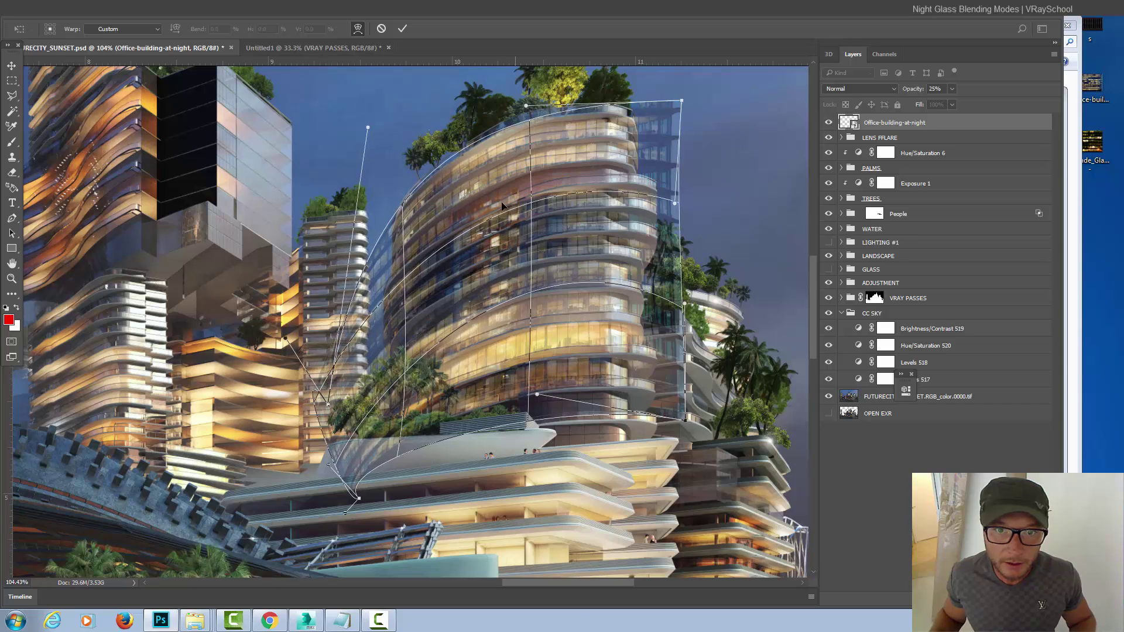
drag(379, 316, 388, 325)
drag(476, 296, 477, 290)
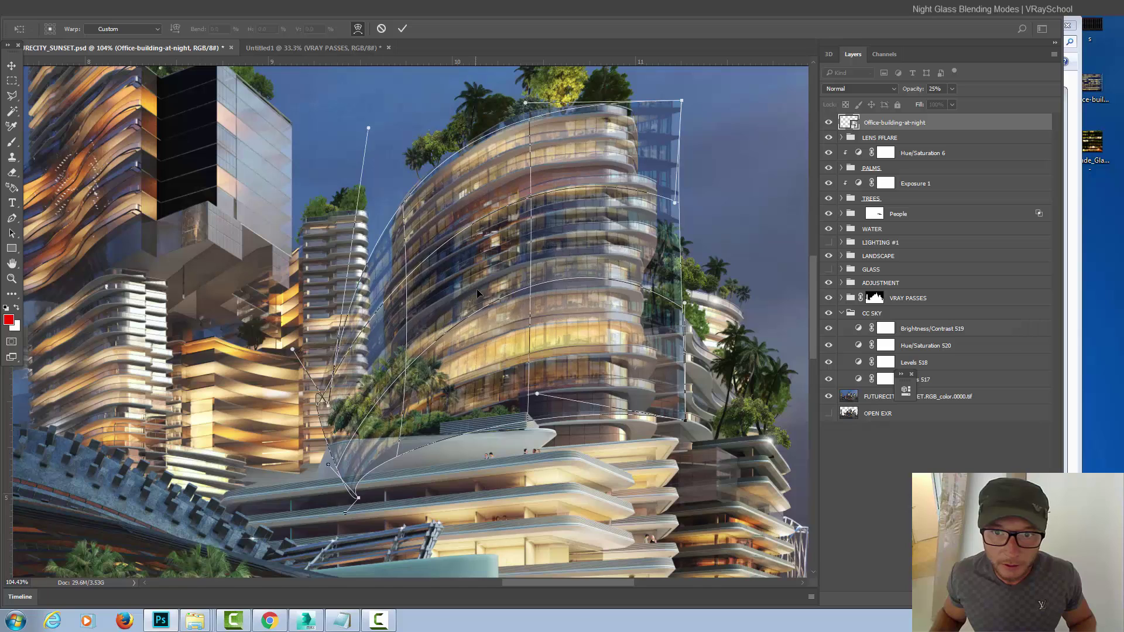
drag(618, 280, 621, 286)
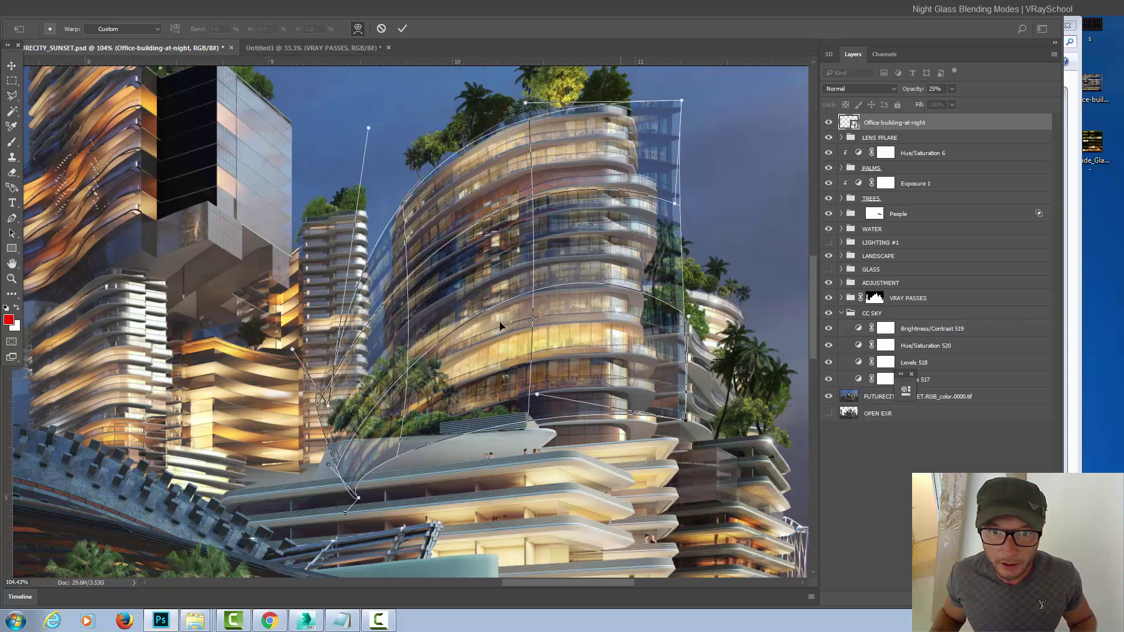
drag(382, 387, 386, 393)
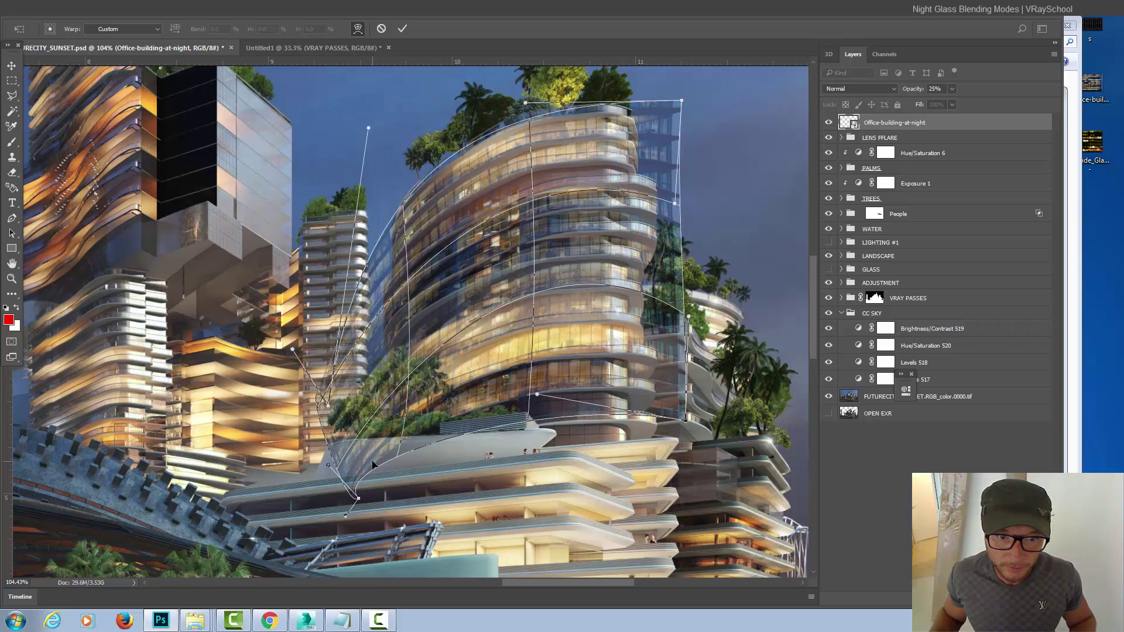
Step: Reshape the warp's lower-left corner handles and lower mesh so the photo's floor lines match the tower's lower-left curve
drag(343, 479, 346, 439)
drag(328, 400, 342, 388)
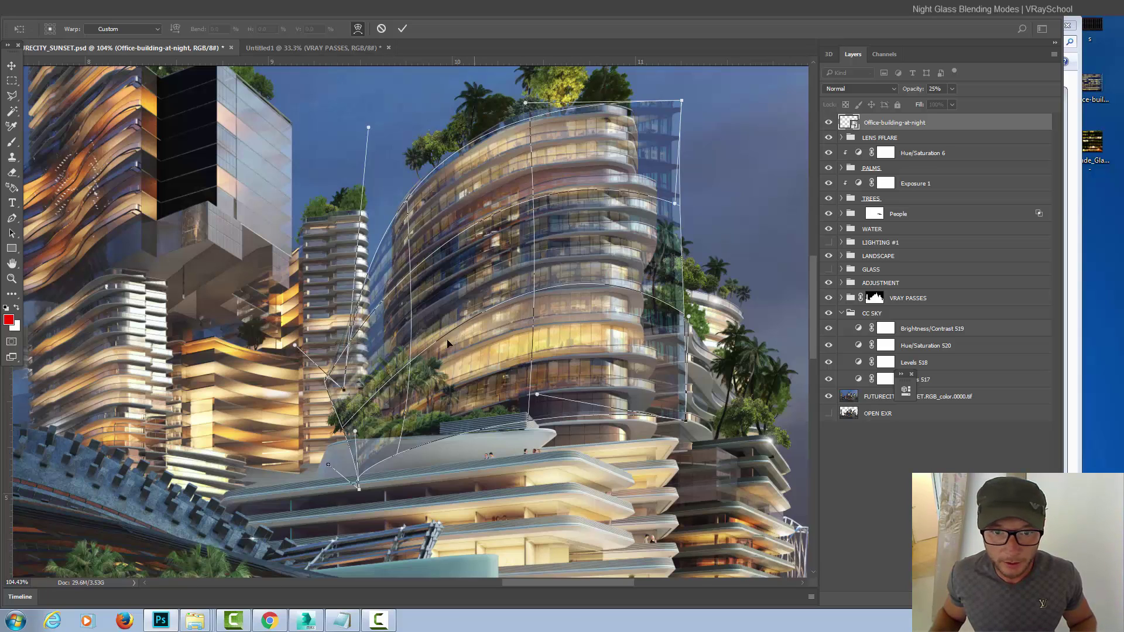
drag(413, 338, 411, 402)
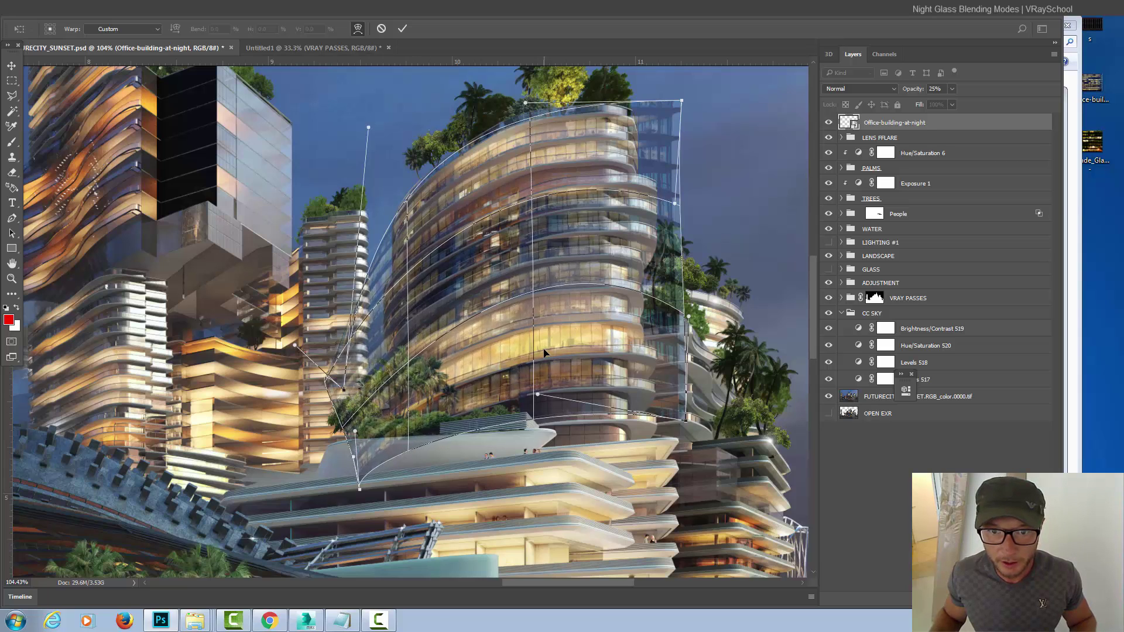
Step: Pull the warp's right edge inward and straighten it along the tower's right side, lowering its bottom corner slightly
drag(675, 204, 676, 227)
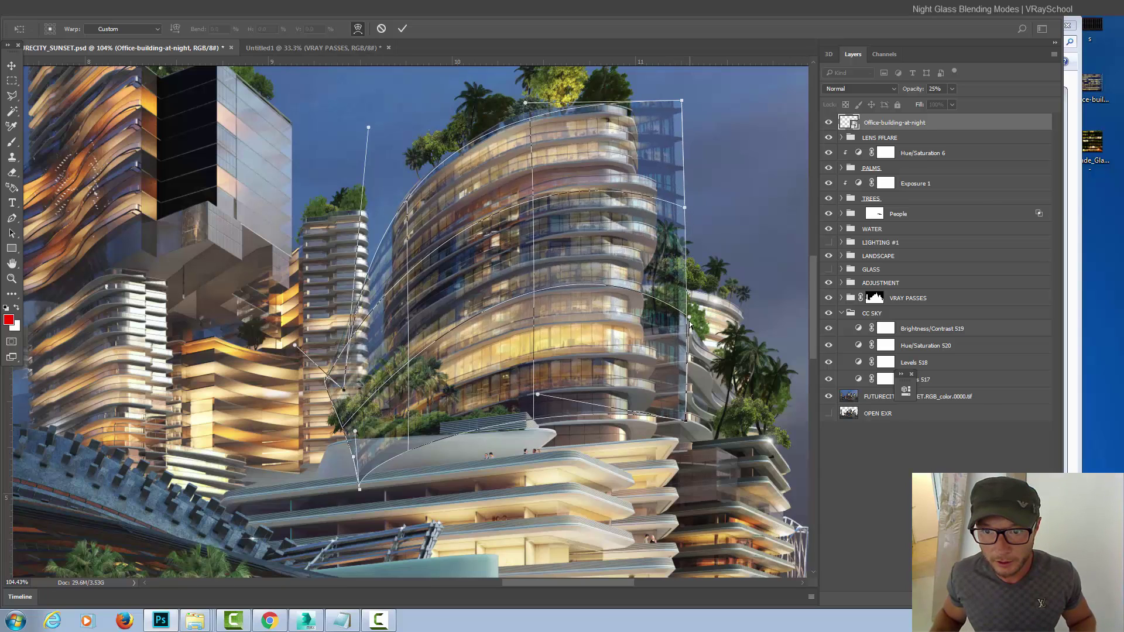
drag(685, 415, 680, 420)
drag(685, 209, 676, 203)
drag(688, 319, 680, 320)
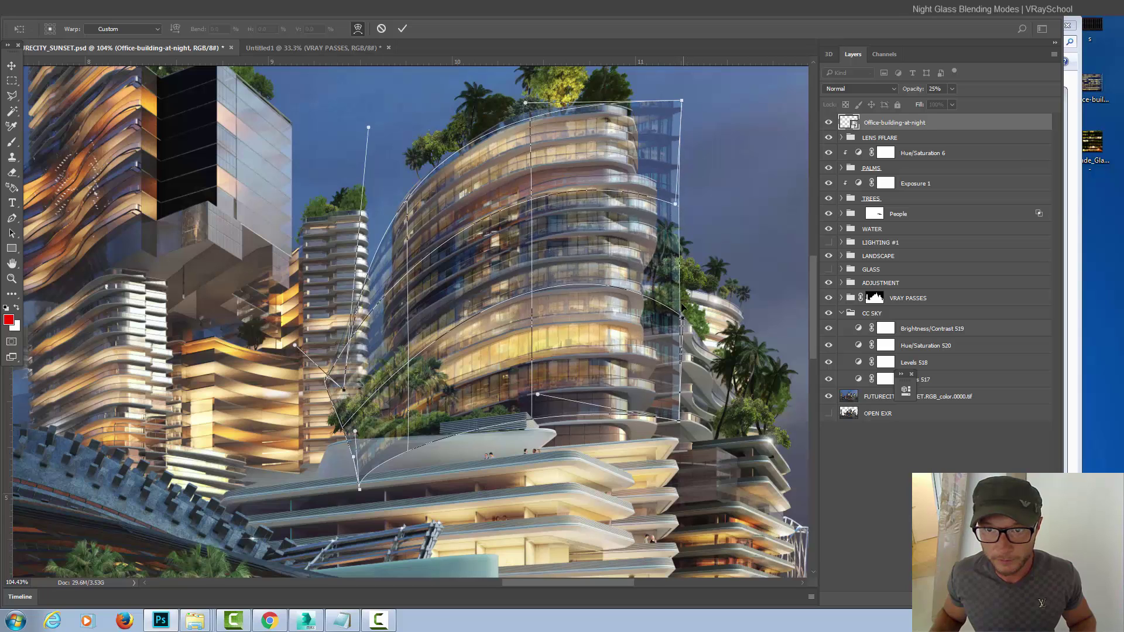
drag(681, 101, 676, 104)
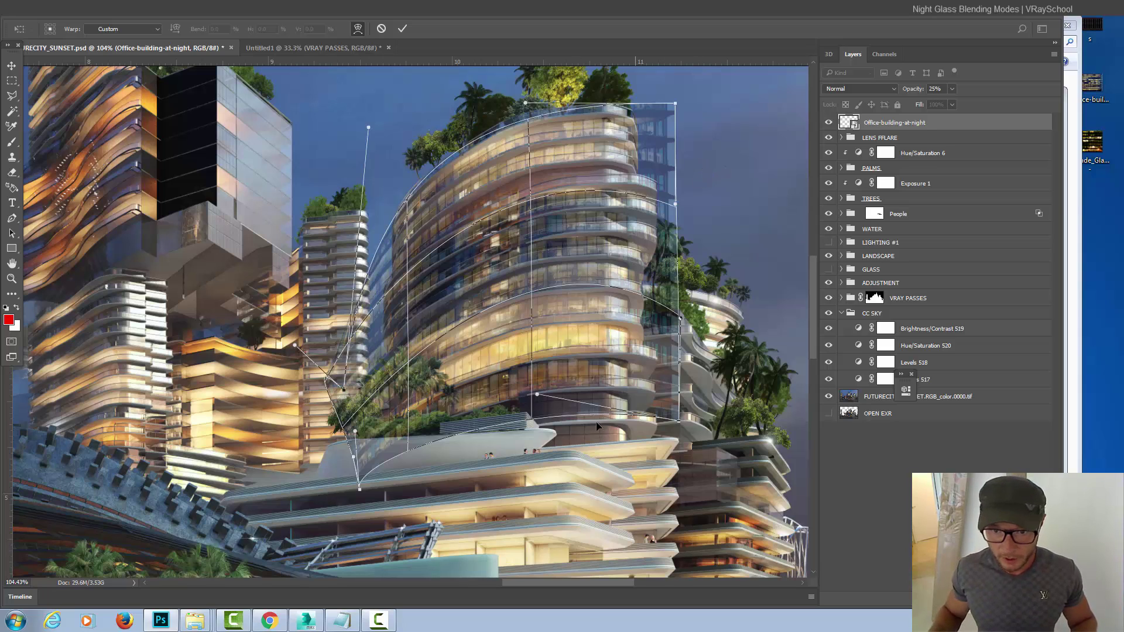
drag(672, 416, 673, 426)
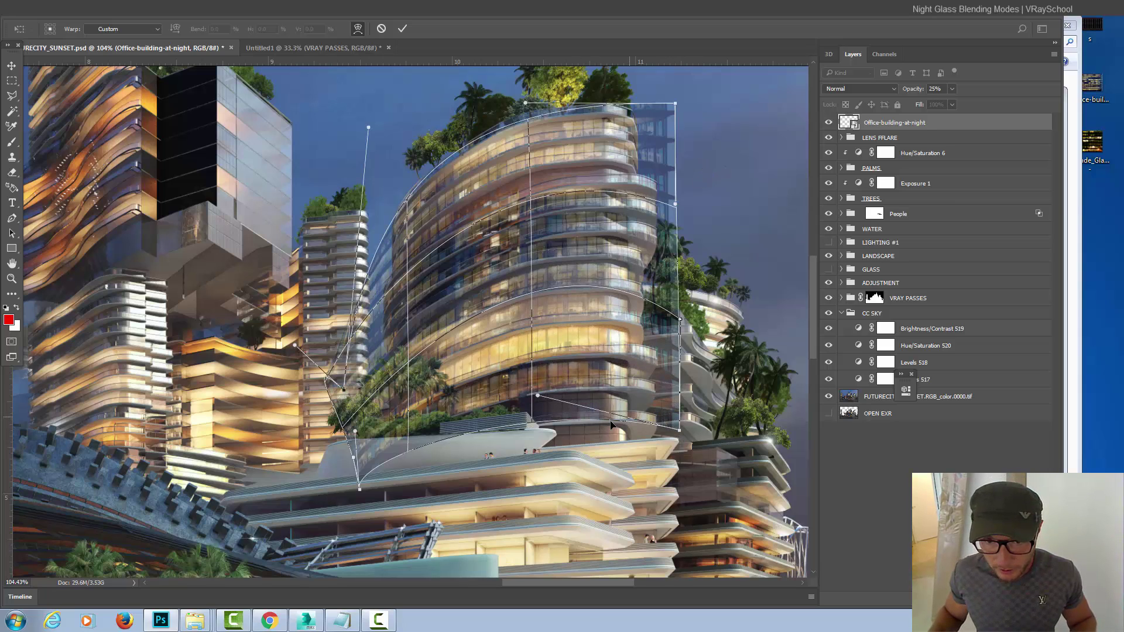
Step: Lower the warp's bottom edge slightly at the tower's base, fine-tune the lower-left mesh, and commit the warp
drag(524, 424, 525, 431)
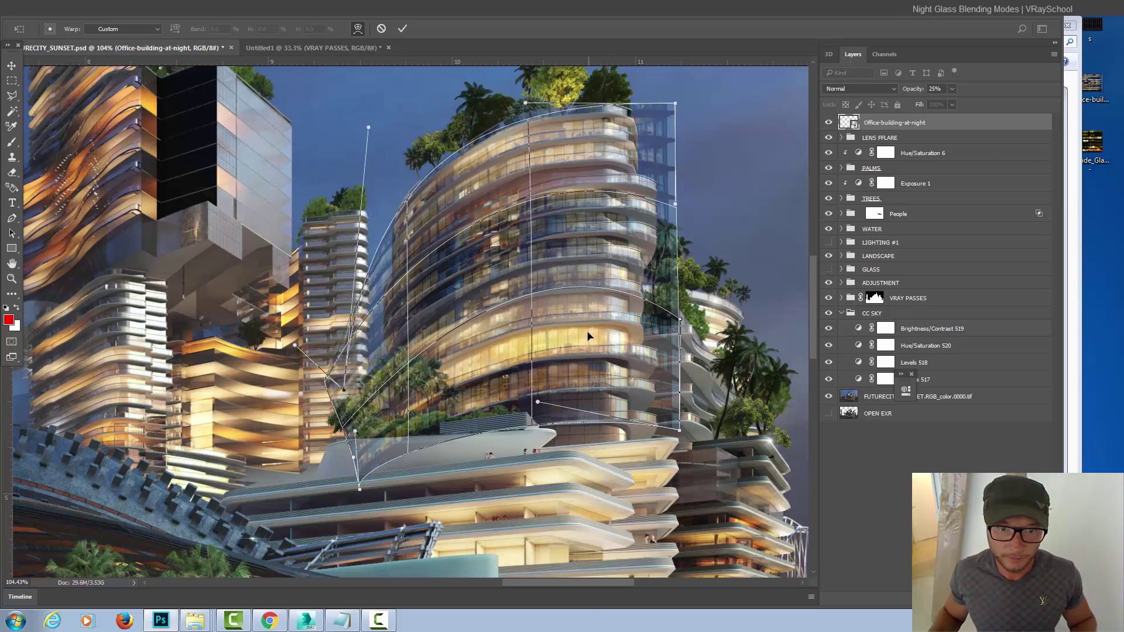
drag(377, 404, 379, 402)
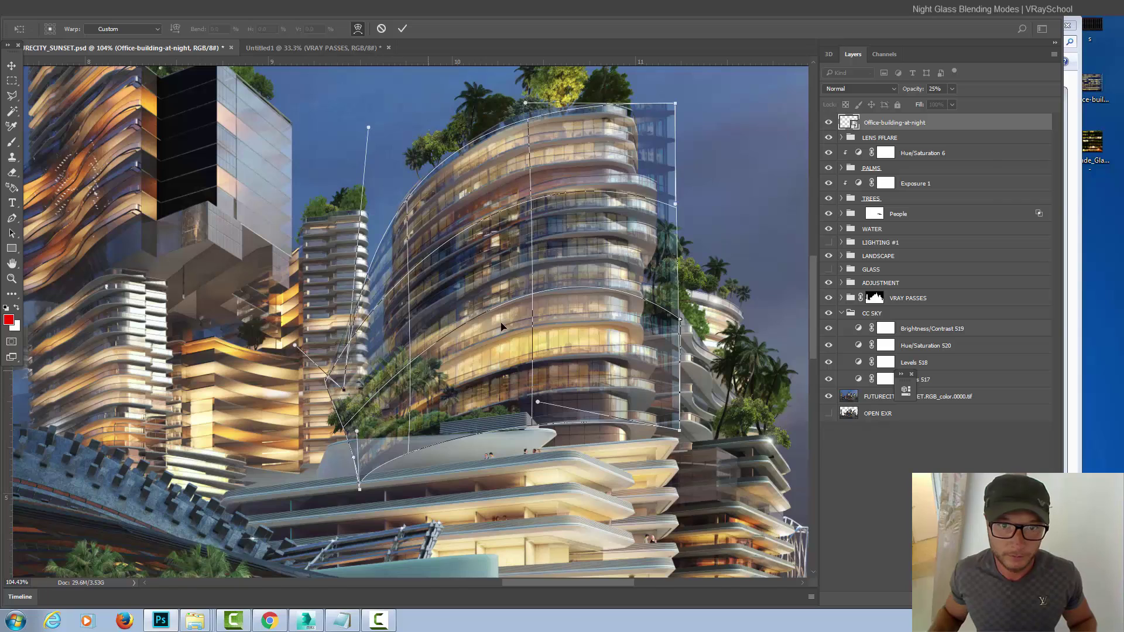
key(Return)
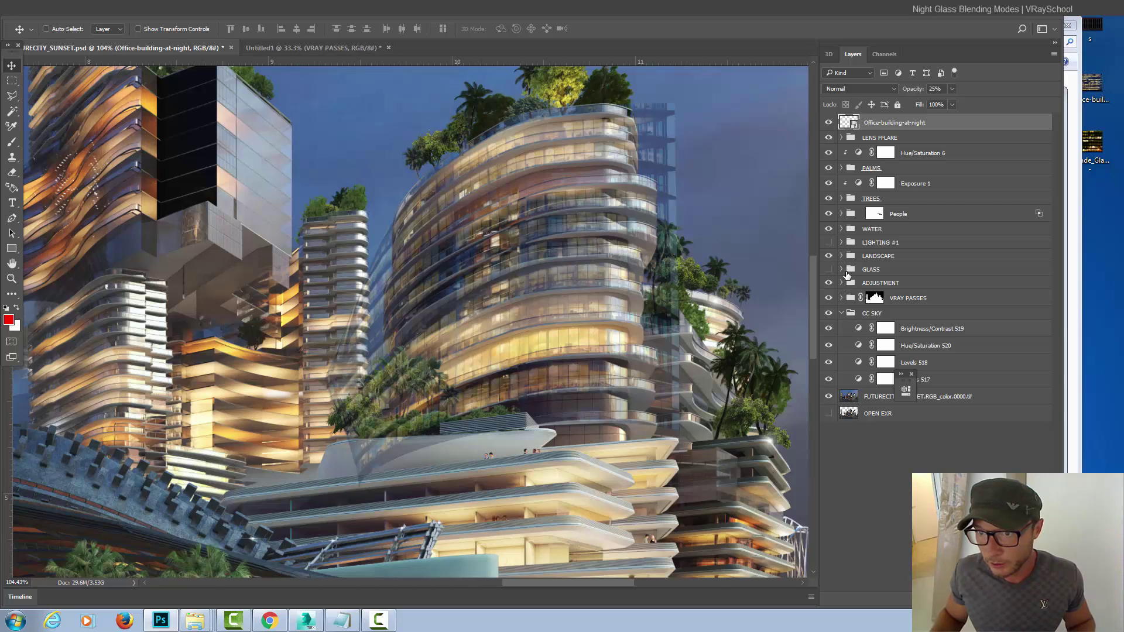
Step: Mask the Office-building-at-night layer with a selection loaded from the VRayRefraction layer's mask in VRAY PASSES, and set its opacity to 100%
click(842, 314)
click(842, 298)
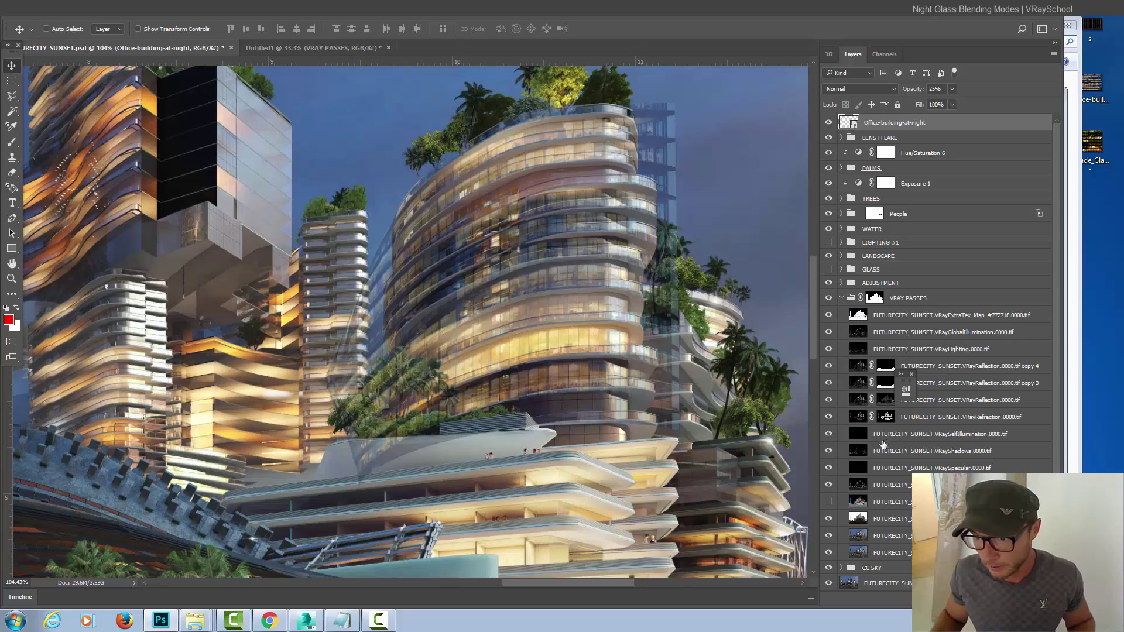
ctrl+click(886, 417)
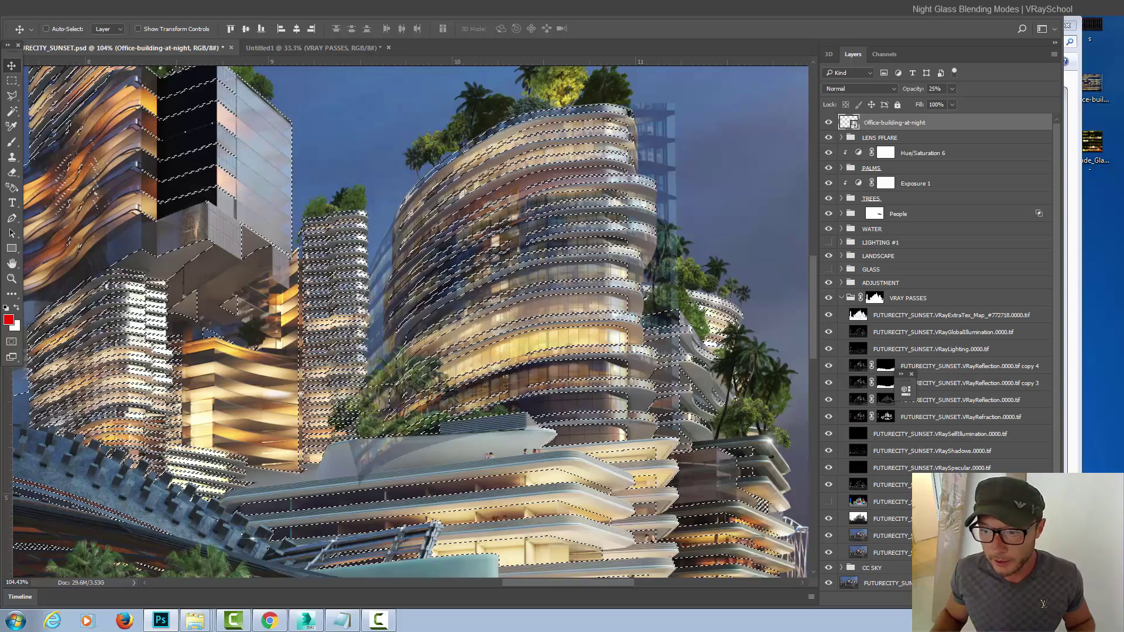
click(988, 596)
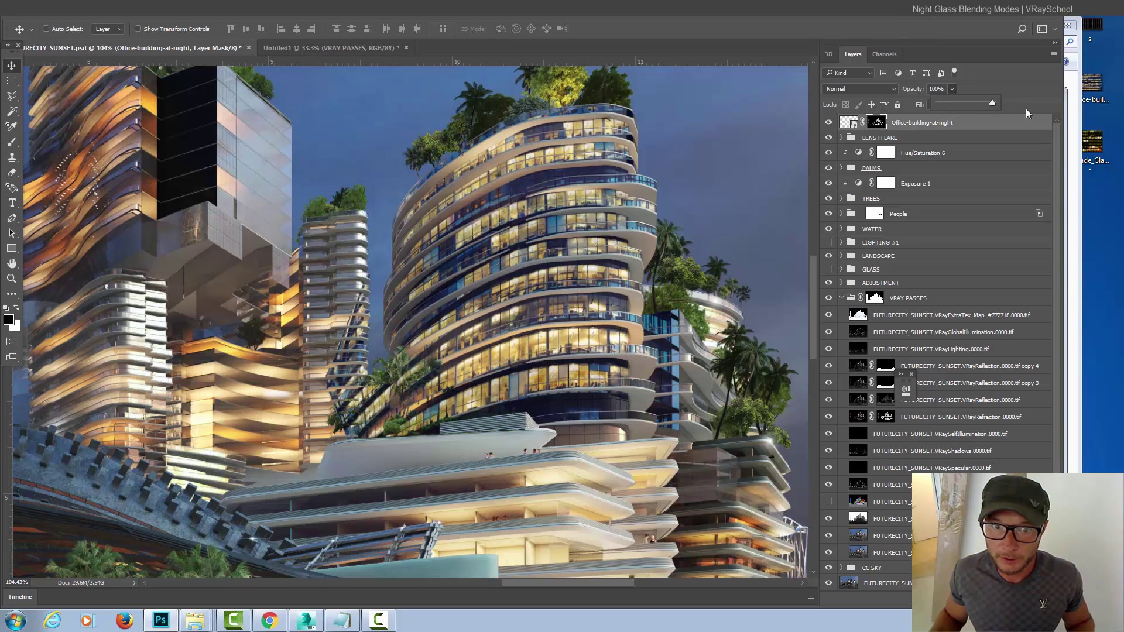
Step: Paint black on the Office-building-at-night mask with a soft 56 px brush to hide the photo beside both sides of the curved tower
key(b)
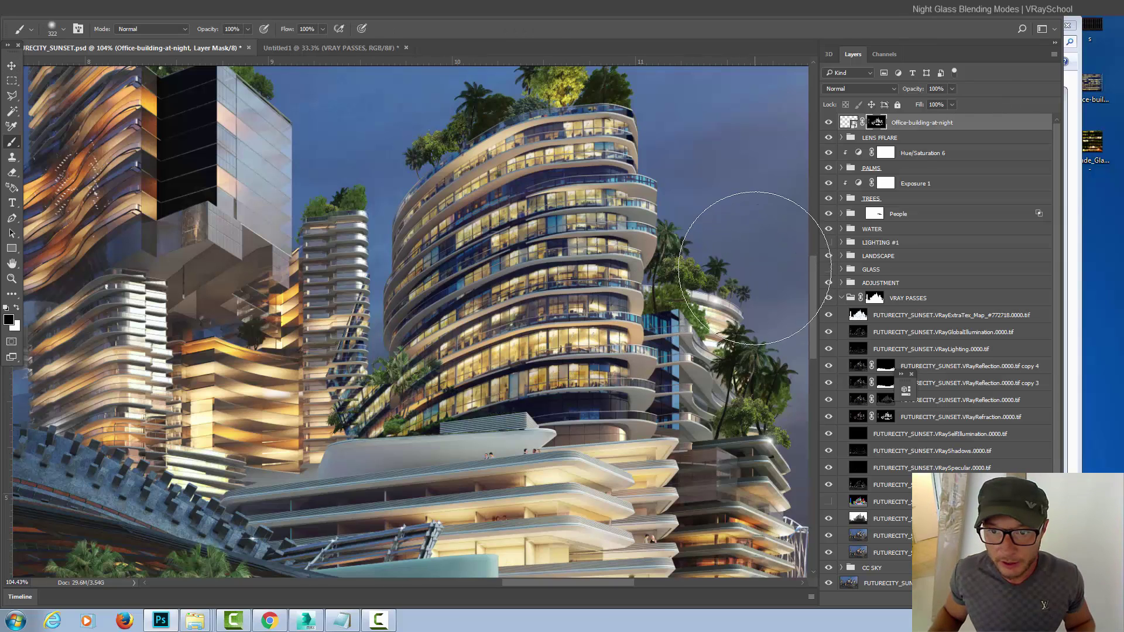
right_click(747, 258)
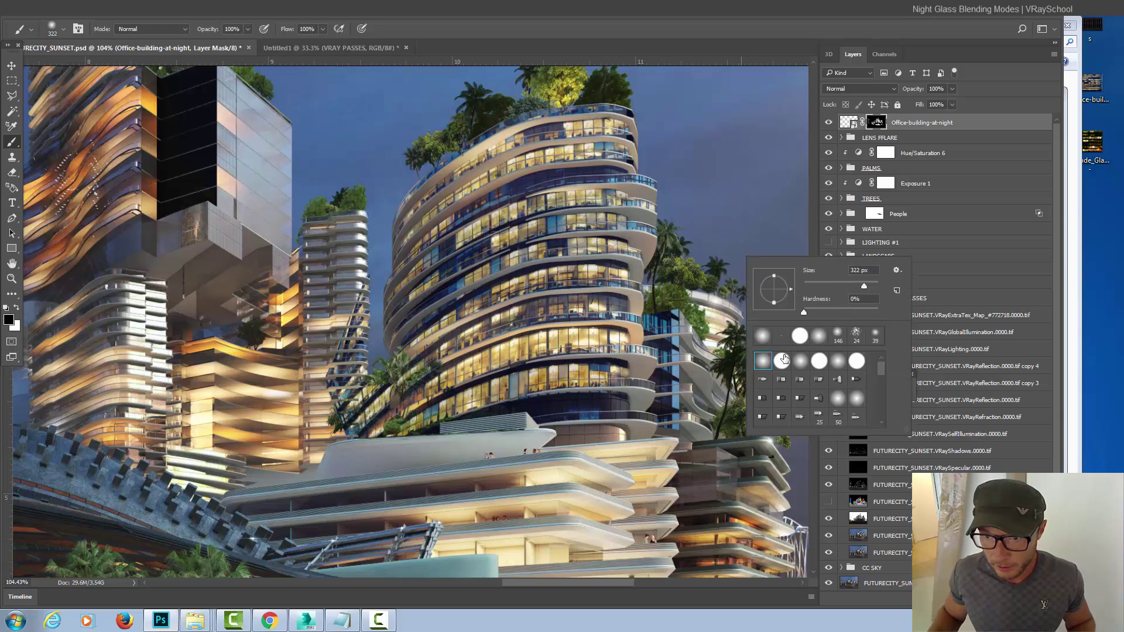
click(824, 283)
mouse_move(683, 309)
mouse_down()
mouse_move(677, 333)
mouse_move(683, 309)
mouse_move(656, 327)
mouse_move(661, 318)
mouse_move(679, 357)
mouse_move(677, 420)
mouse_up()
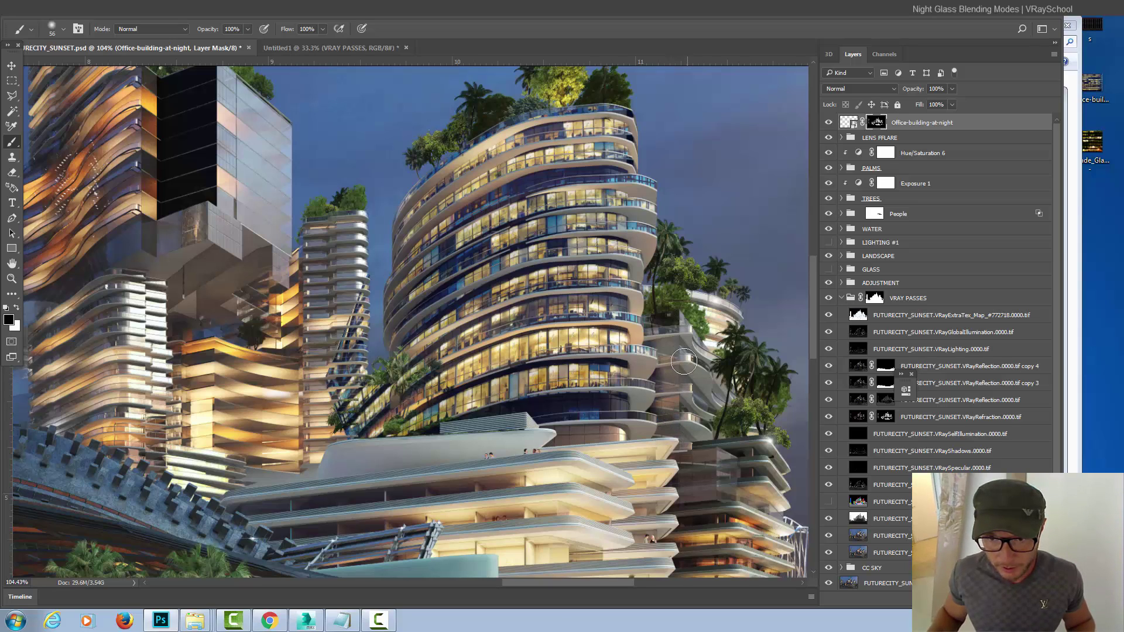
mouse_move(355, 309)
mouse_down()
mouse_move(346, 436)
mouse_move(371, 404)
mouse_move(364, 428)
mouse_move(372, 386)
mouse_move(367, 425)
mouse_move(371, 379)
mouse_move(371, 397)
mouse_up()
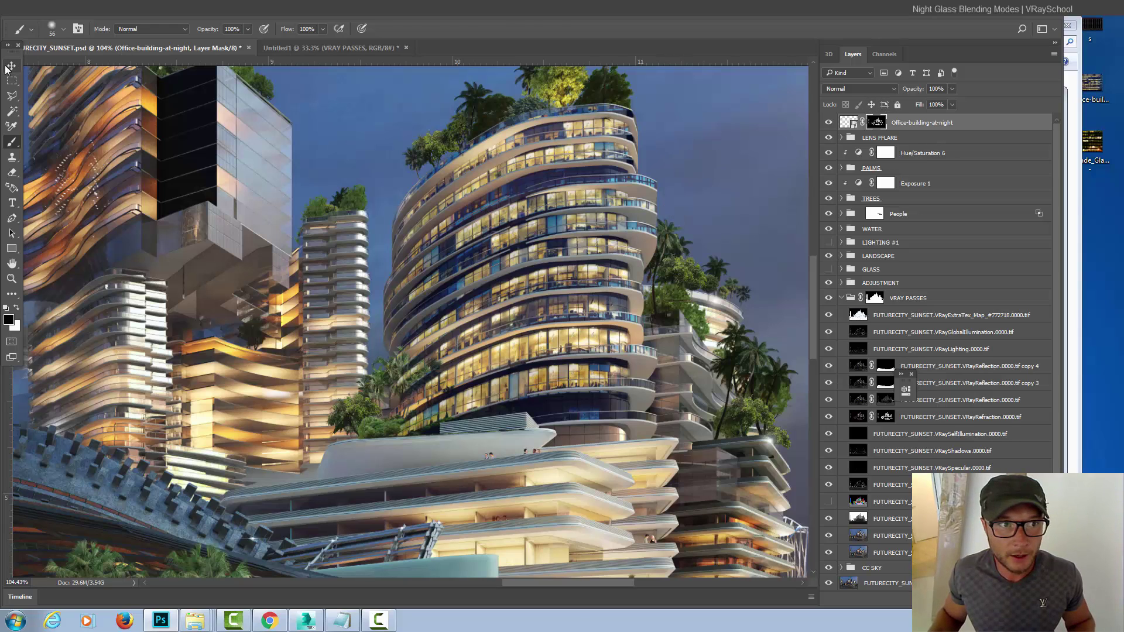
Step: Set the Office-building-at-night layer's blend mode to Overlay and its opacity to 78%
key(v)
click(967, 123)
click(863, 90)
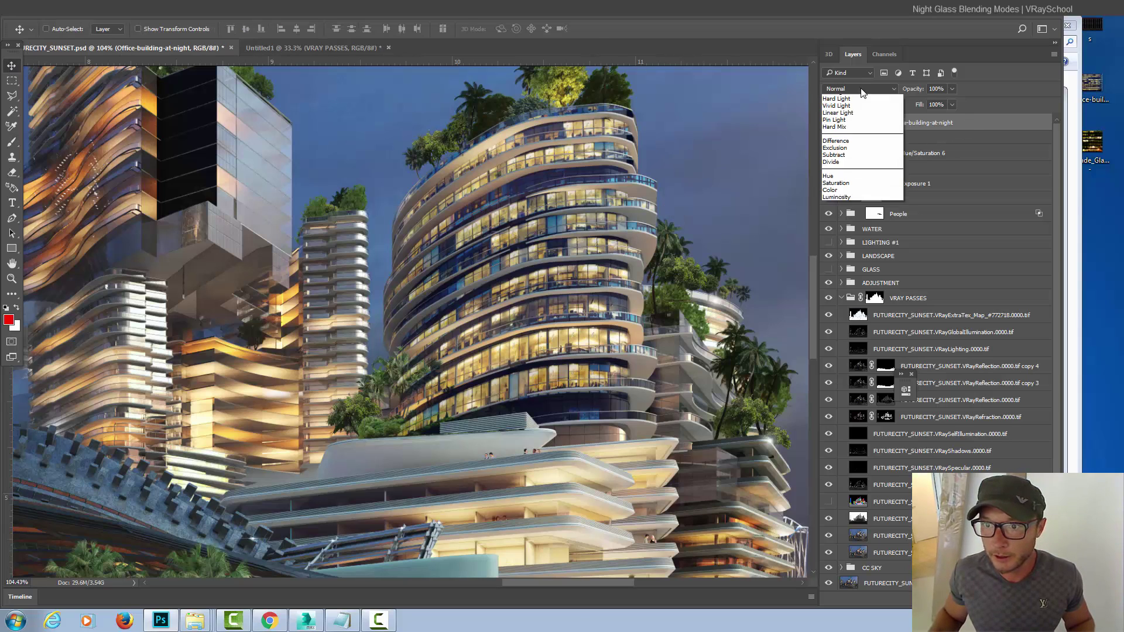
click(846, 206)
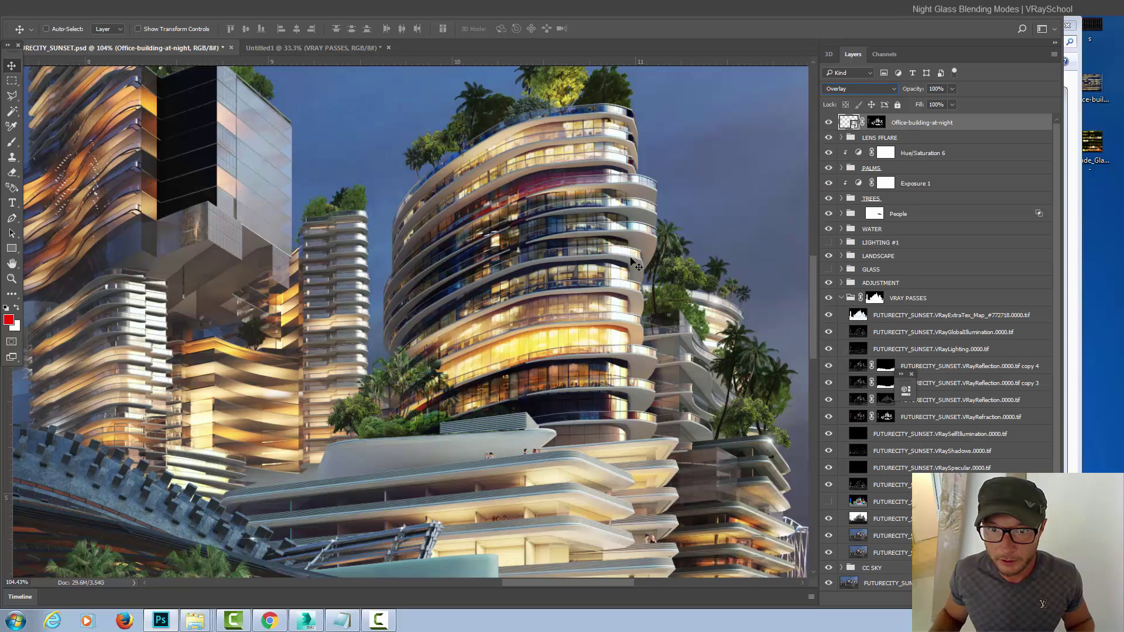
key(shift+minus)
key(shift+minus)
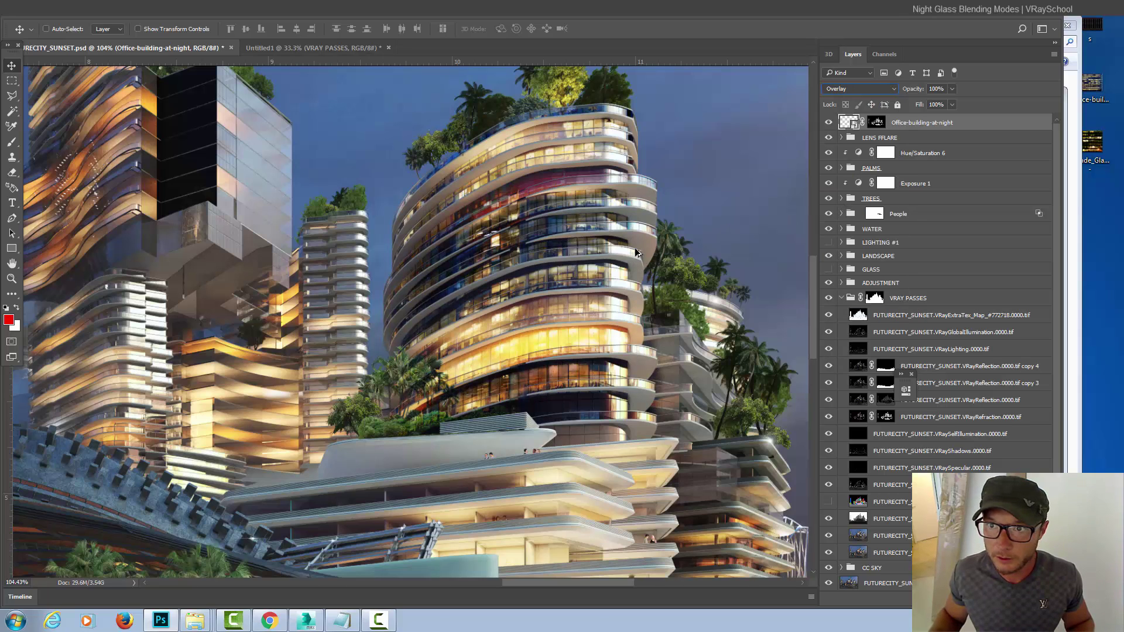
click(954, 89)
drag(914, 104, 940, 102)
Step: Duplicate the Office-building-at-night layer and set the copy to Soft Light at 39% opacity
key(ctrl+j)
click(867, 89)
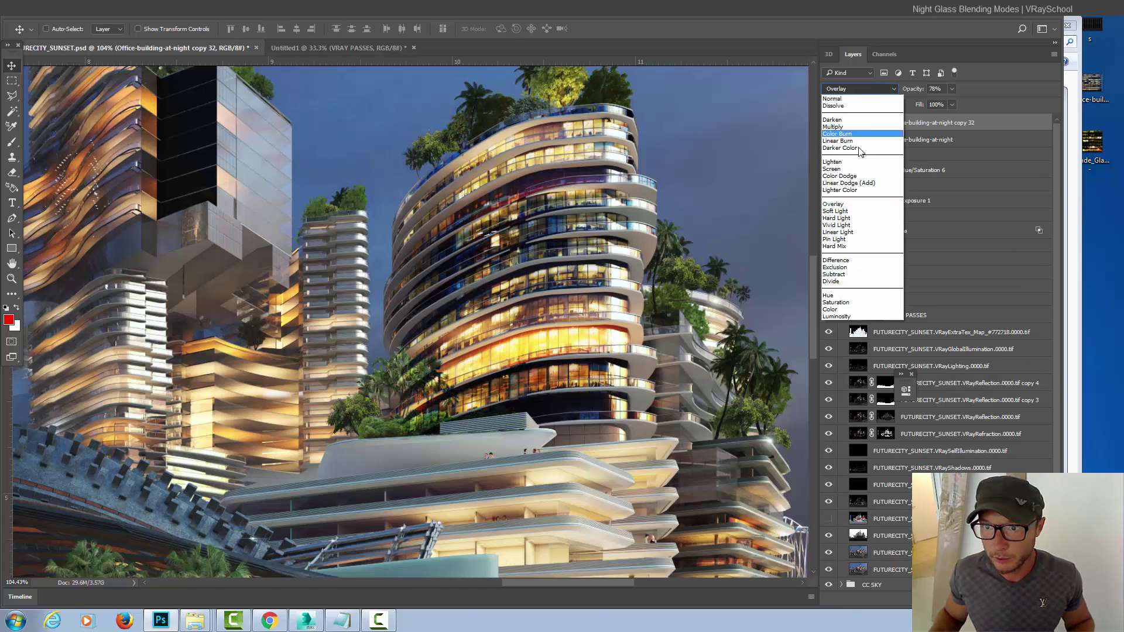
click(852, 212)
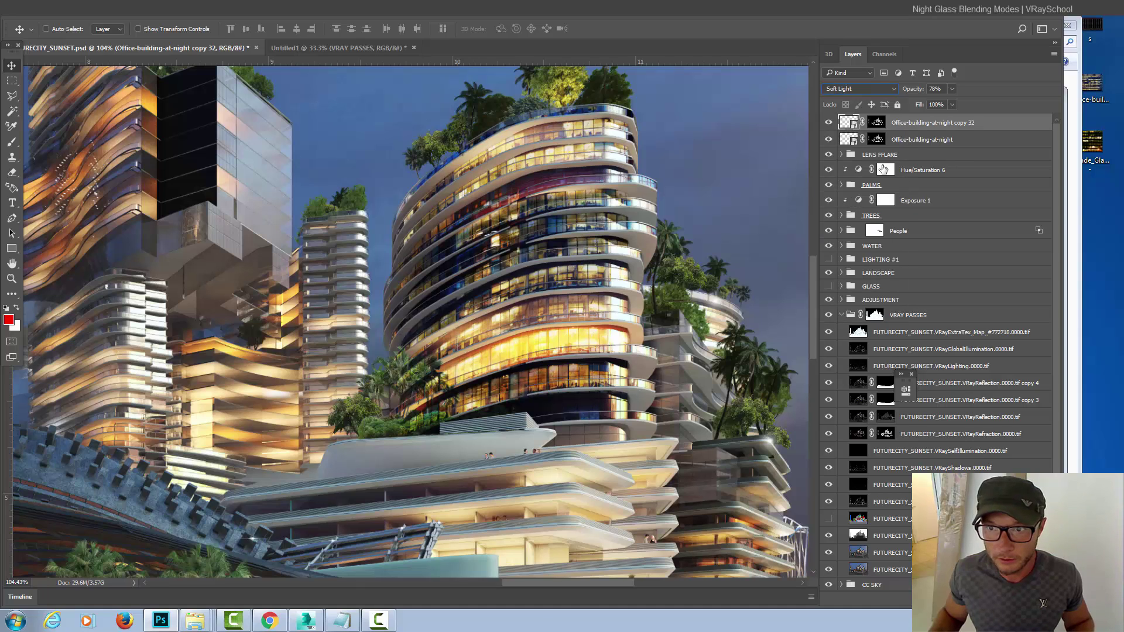
click(953, 89)
drag(916, 100, 932, 101)
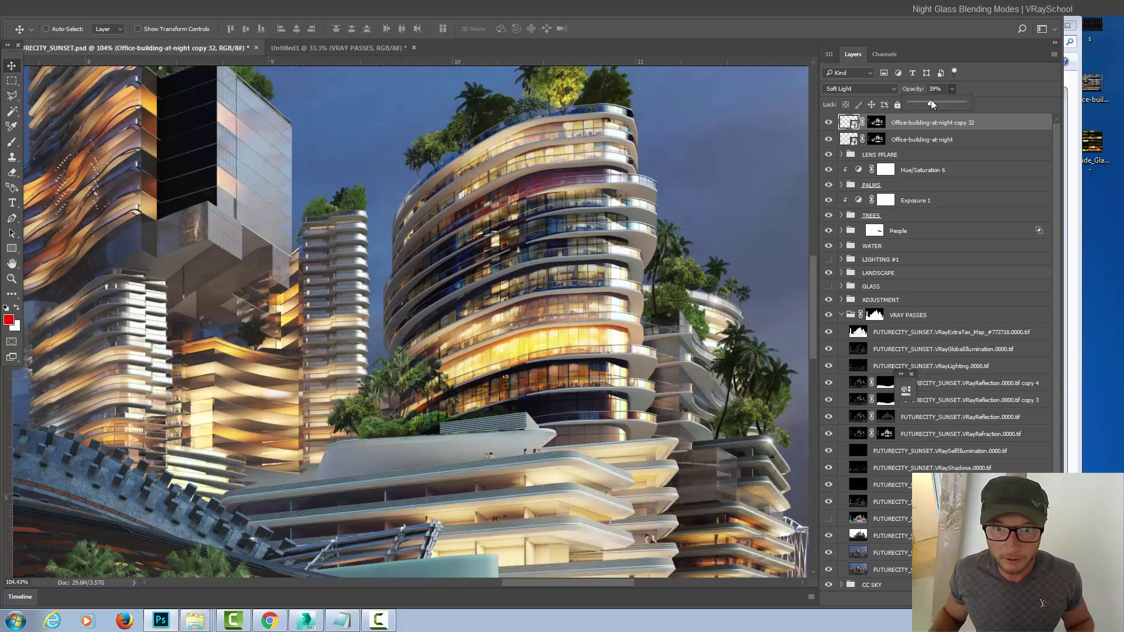
Step: Duplicate the Soft Light copy and set the new layer to Pin Light at 61% opacity
click(872, 89)
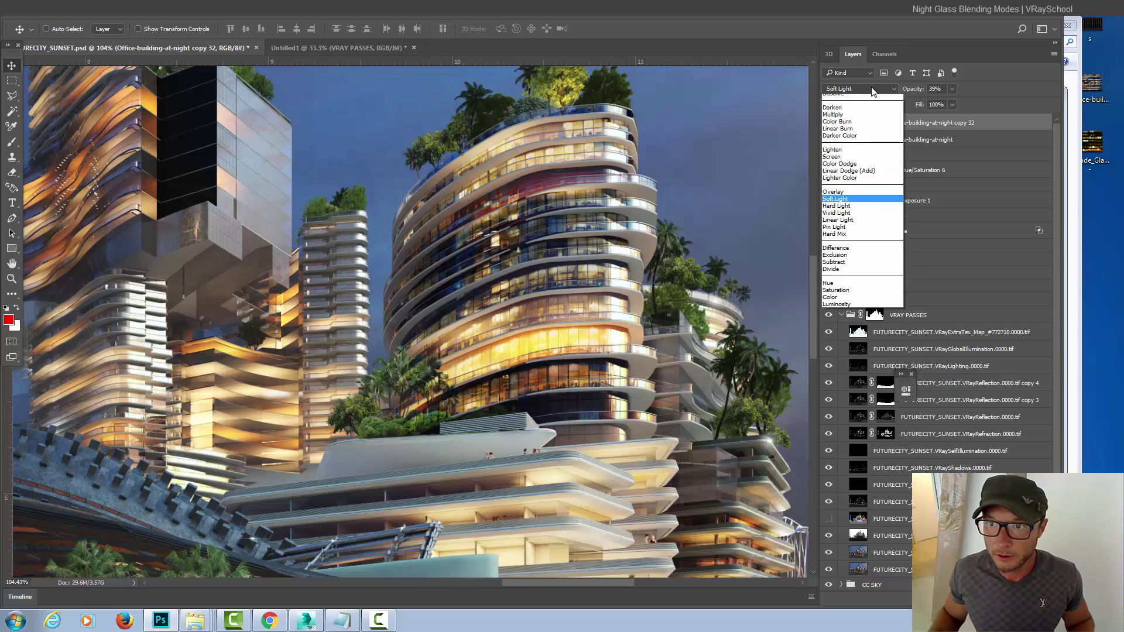
click(1007, 125)
drag(1007, 125, 975, 601)
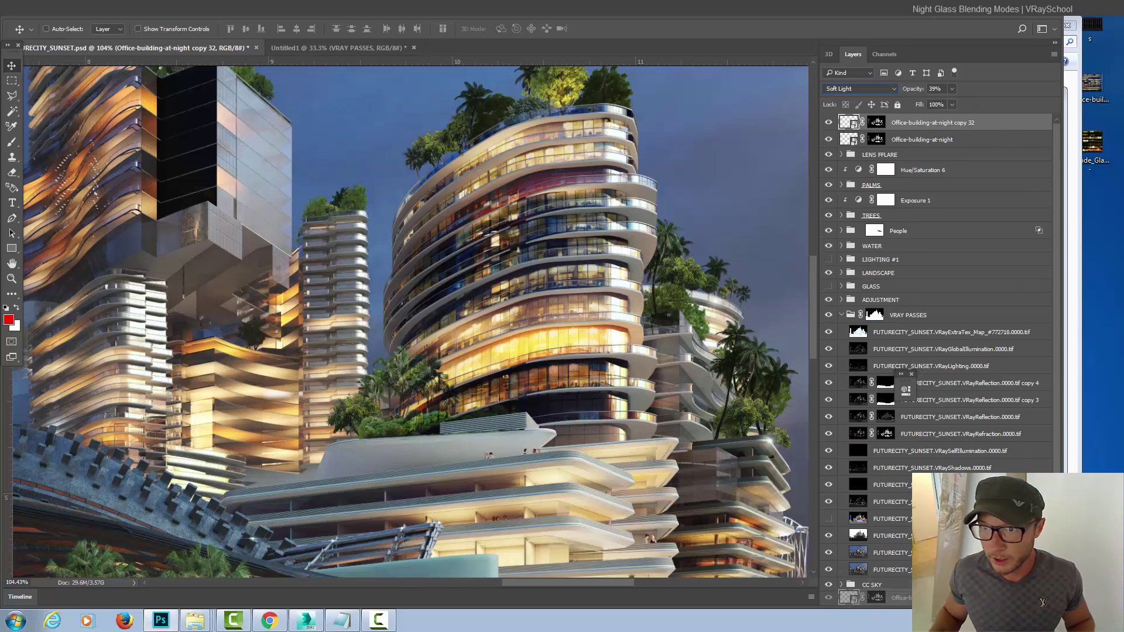
key(ctrl+j)
click(859, 89)
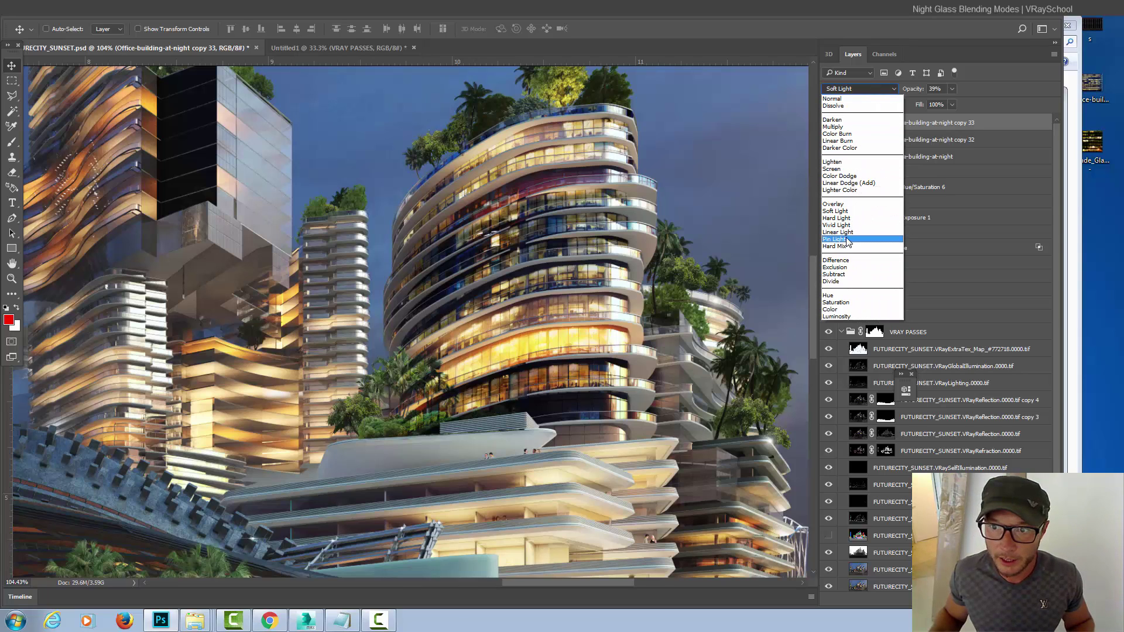
click(847, 239)
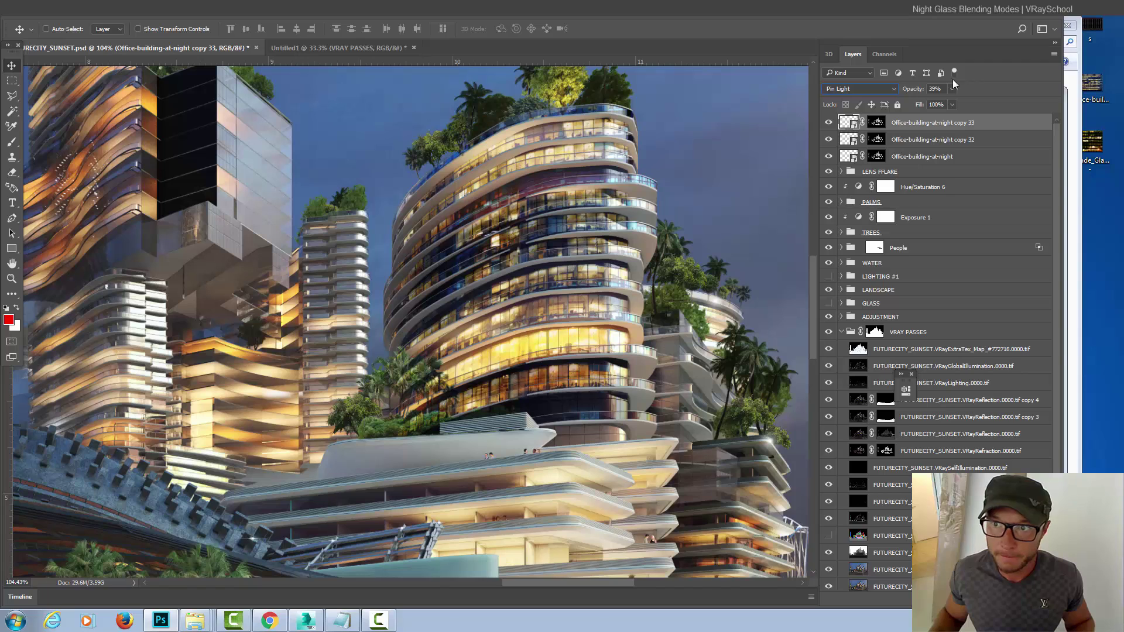
mouse_move(967, 104)
mouse_down()
mouse_move(948, 105)
mouse_move(968, 108)
mouse_up()
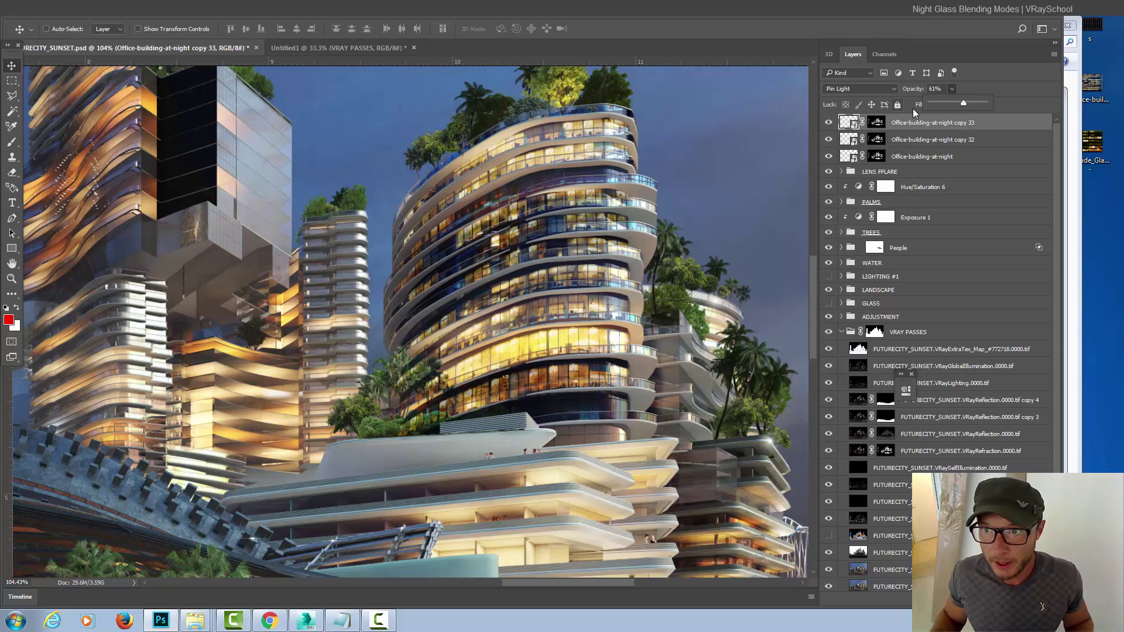
Step: Duplicate the original Overlay Office-building-at-night layer
click(982, 157)
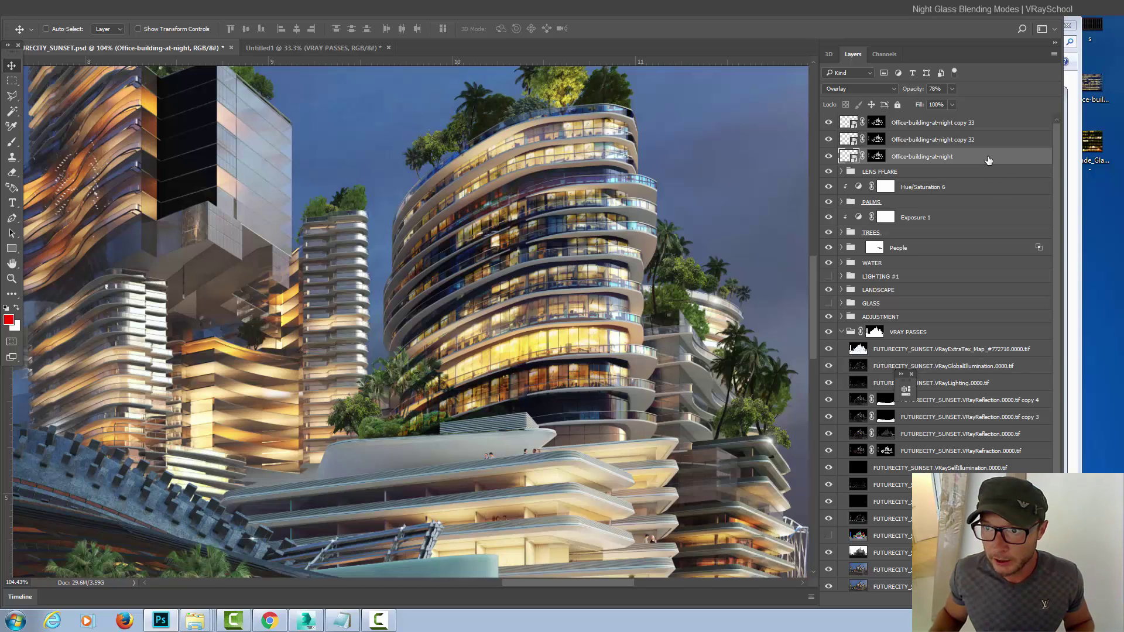
key(ctrl+j)
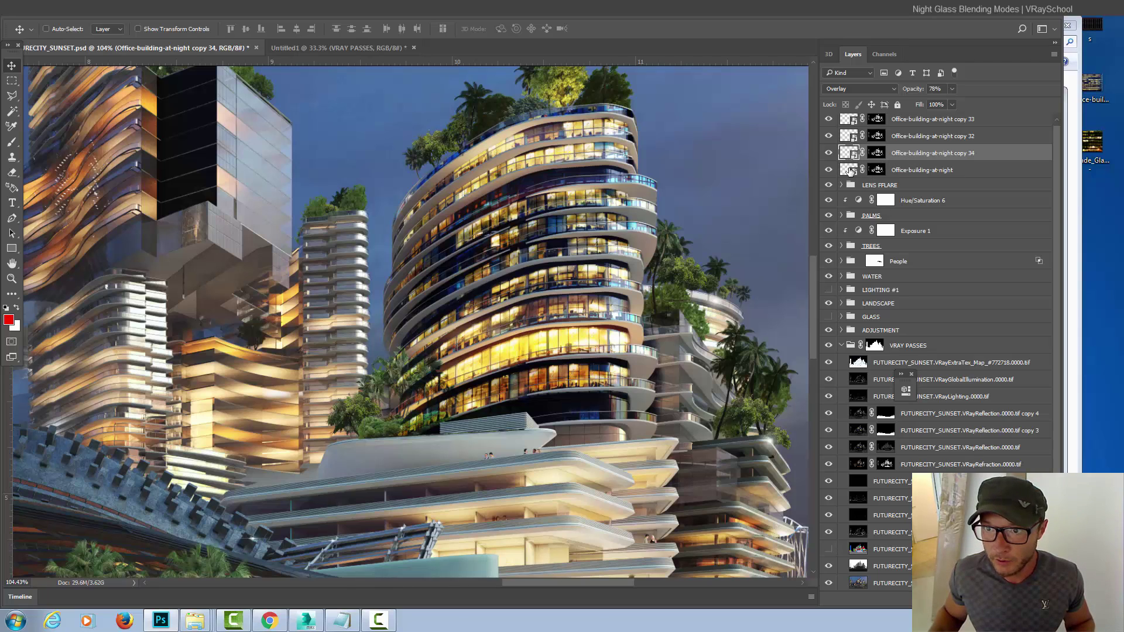
Step: Set the original Office-building-at-night layer at the base of the stack to Normal blend mode at 10% opacity
click(852, 171)
click(860, 89)
click(859, 97)
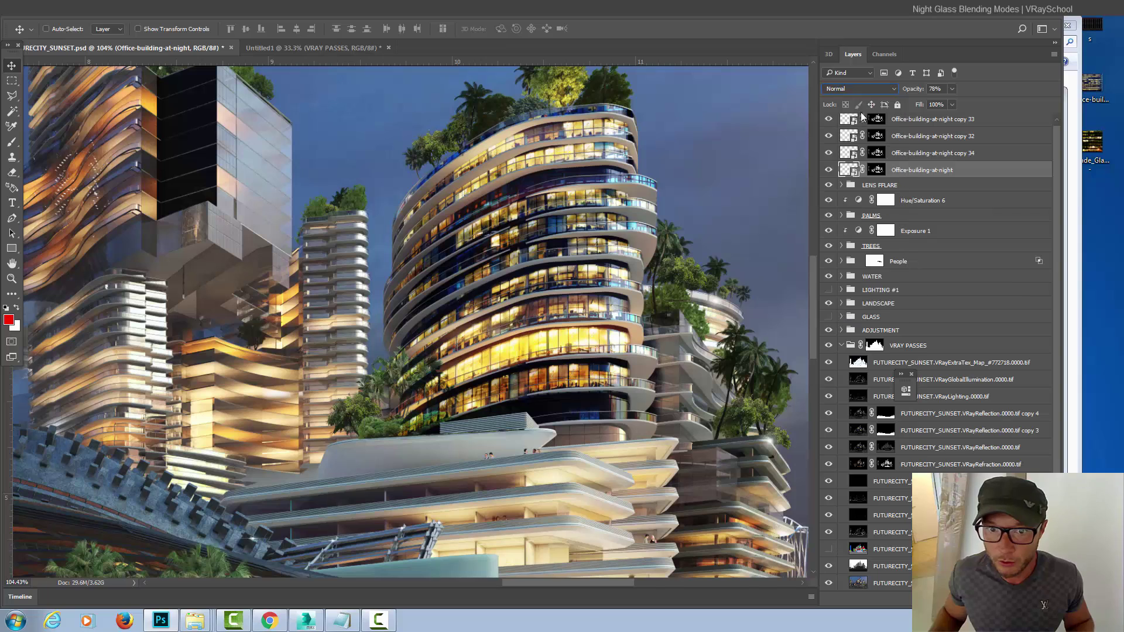
click(952, 88)
drag(954, 103, 920, 107)
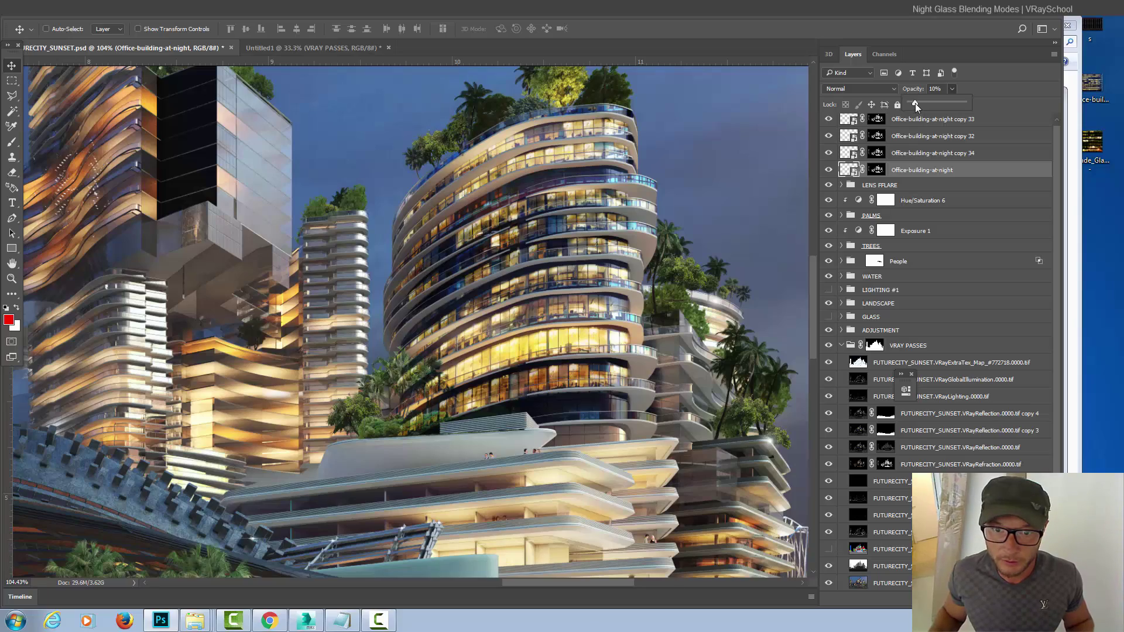
click(645, 300)
scroll(626, 320, down, 10)
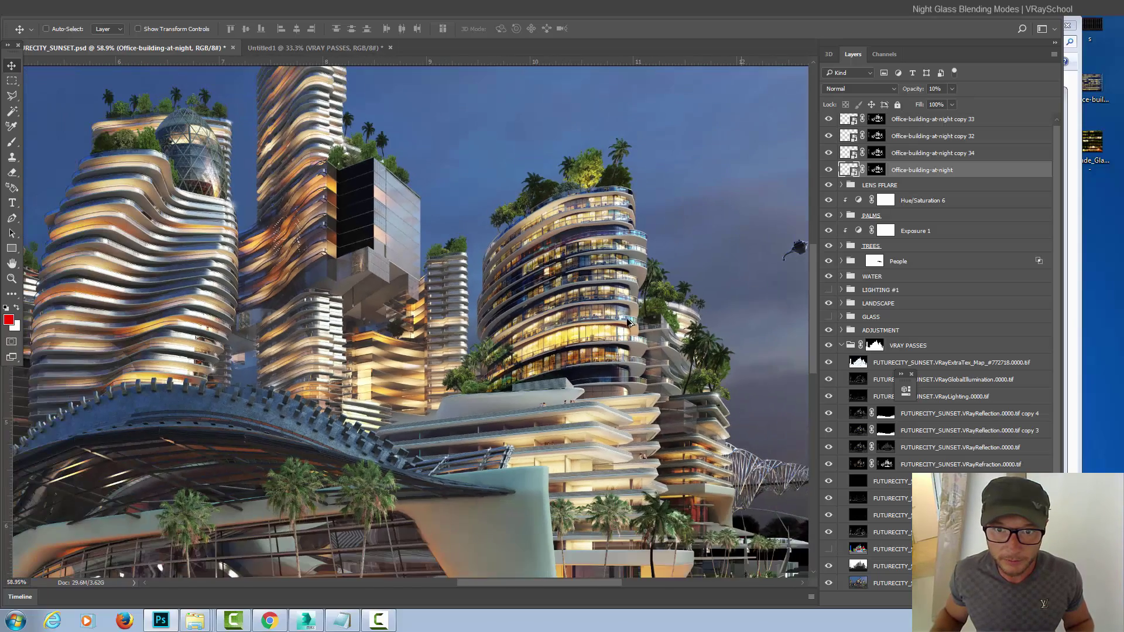
scroll(629, 321, up, 3)
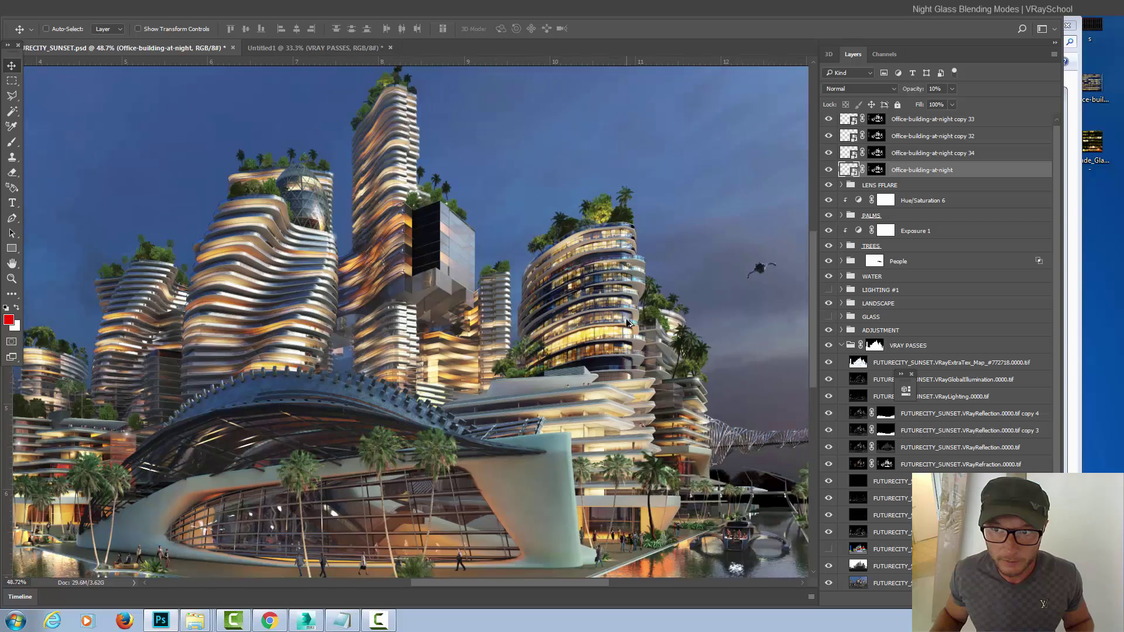
scroll(628, 322, up, 3)
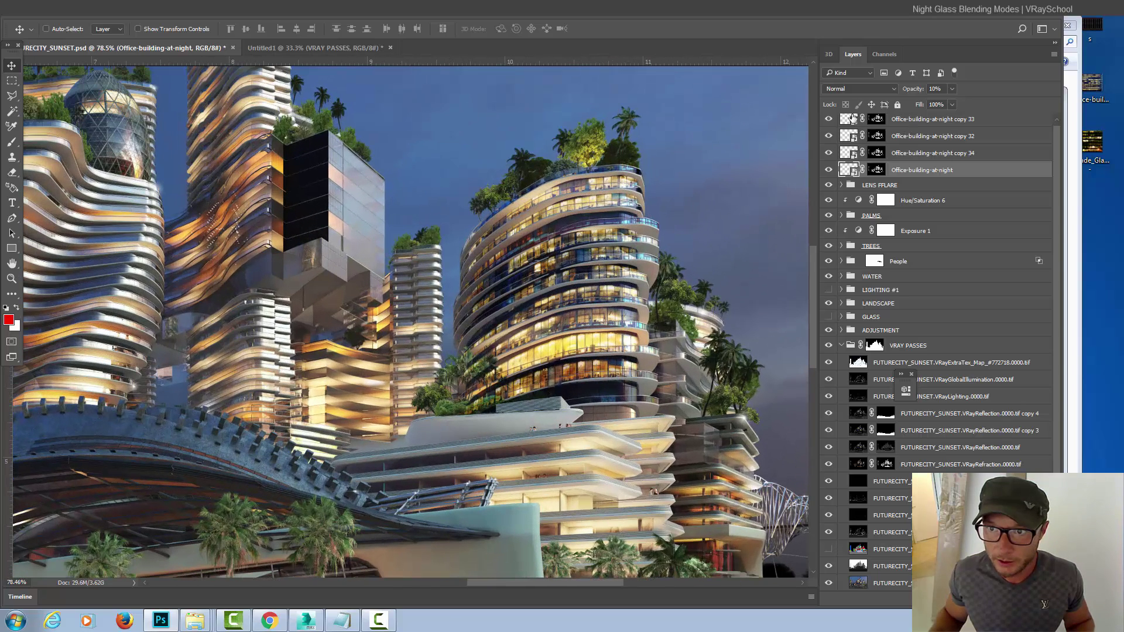
Step: Toggle the visibility of the four Office-building-at-night layers to compare the tower with and without the night glass
mouse_move(832, 117)
mouse_down()
mouse_move(832, 173)
mouse_move(834, 118)
mouse_up()
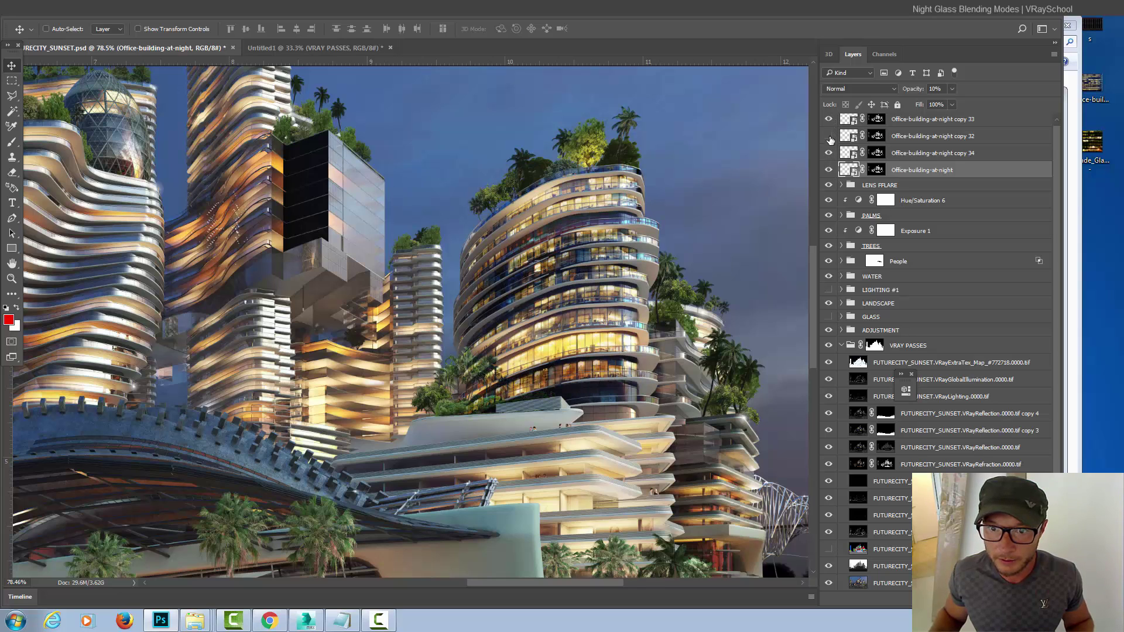
drag(828, 169, 833, 121)
drag(830, 169, 834, 117)
Step: Set the Overlay Office-building-at-night copy to 47% opacity and the Pin Light copy to 33% opacity
key(alt+bracketright)
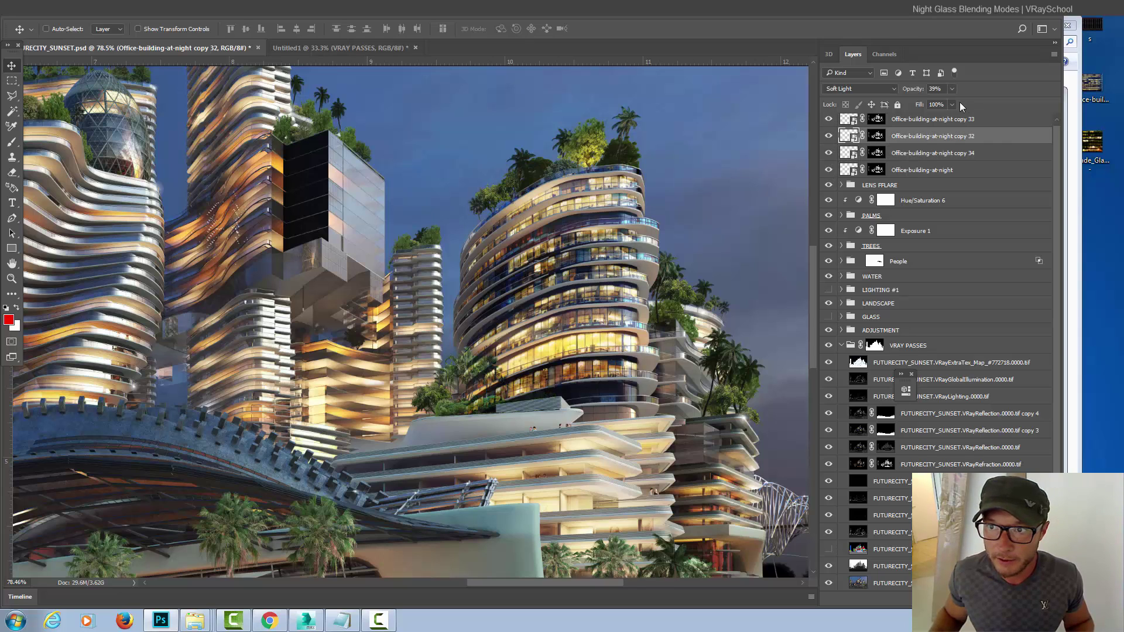
click(989, 154)
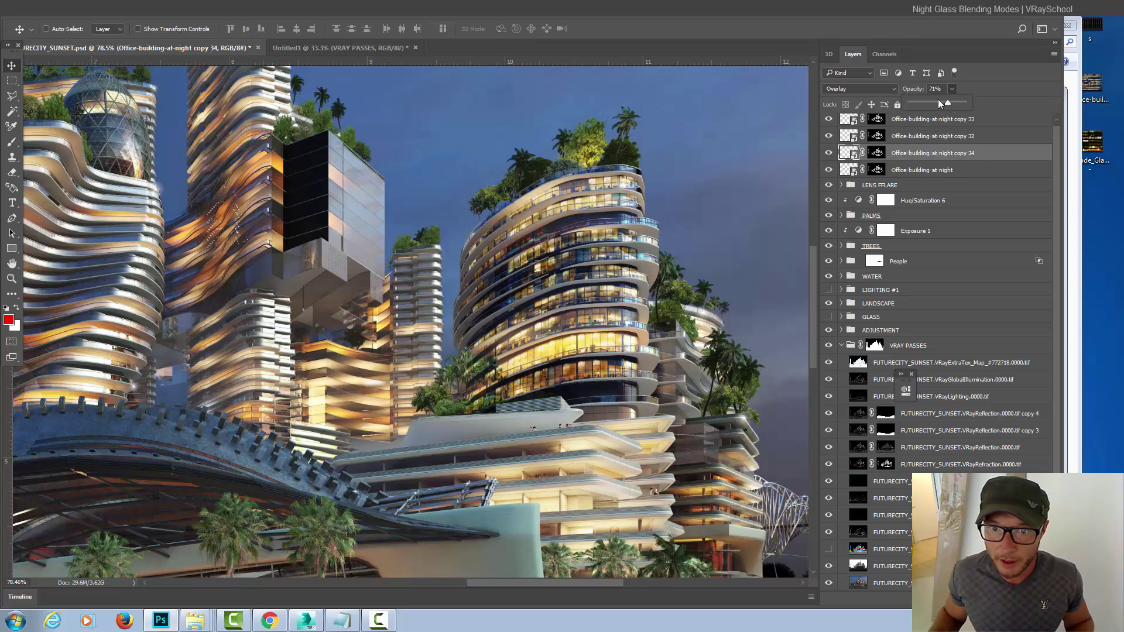
key(alt+bracketright)
click(1000, 127)
click(998, 123)
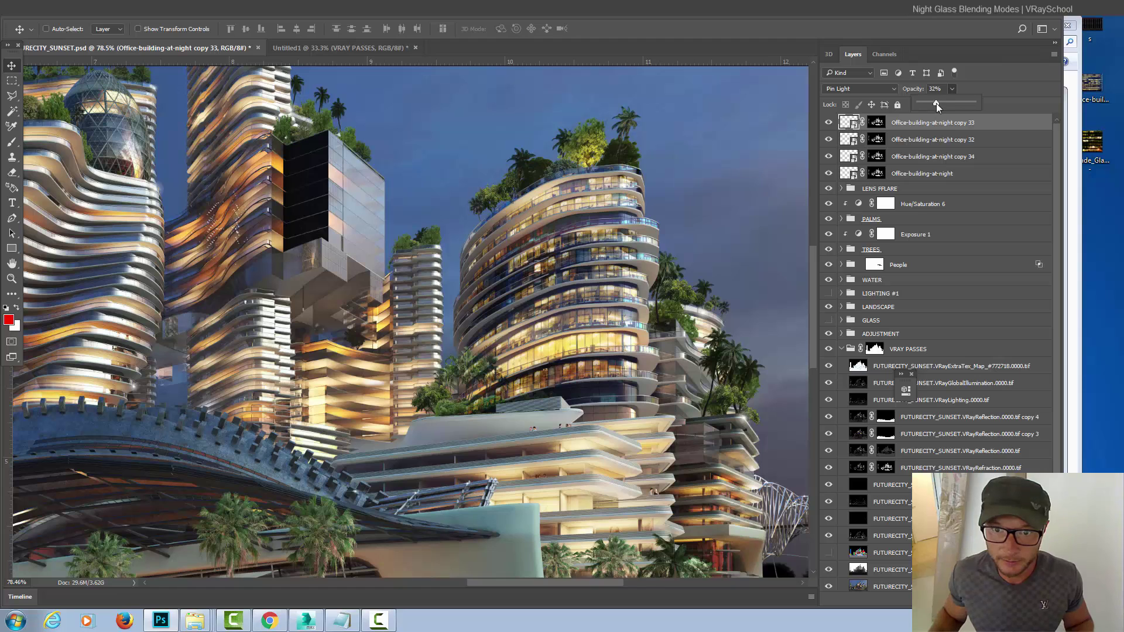
drag(936, 103, 937, 103)
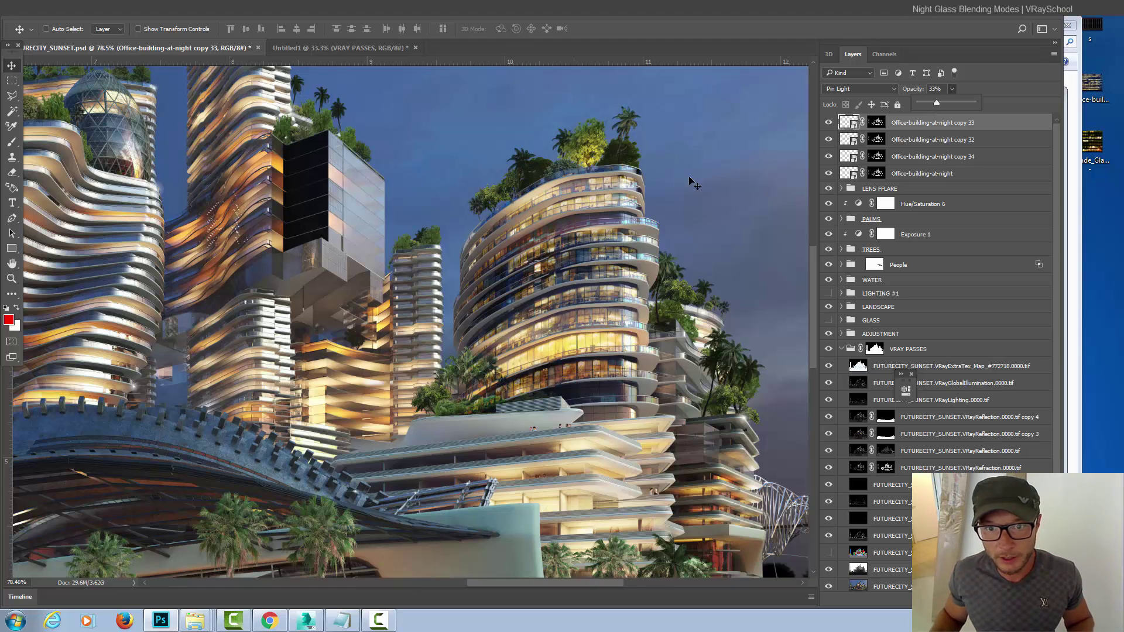
Step: Examine the night glass across the whole city render and up close on the tall lattice-framed tower
scroll(609, 291, down, 3)
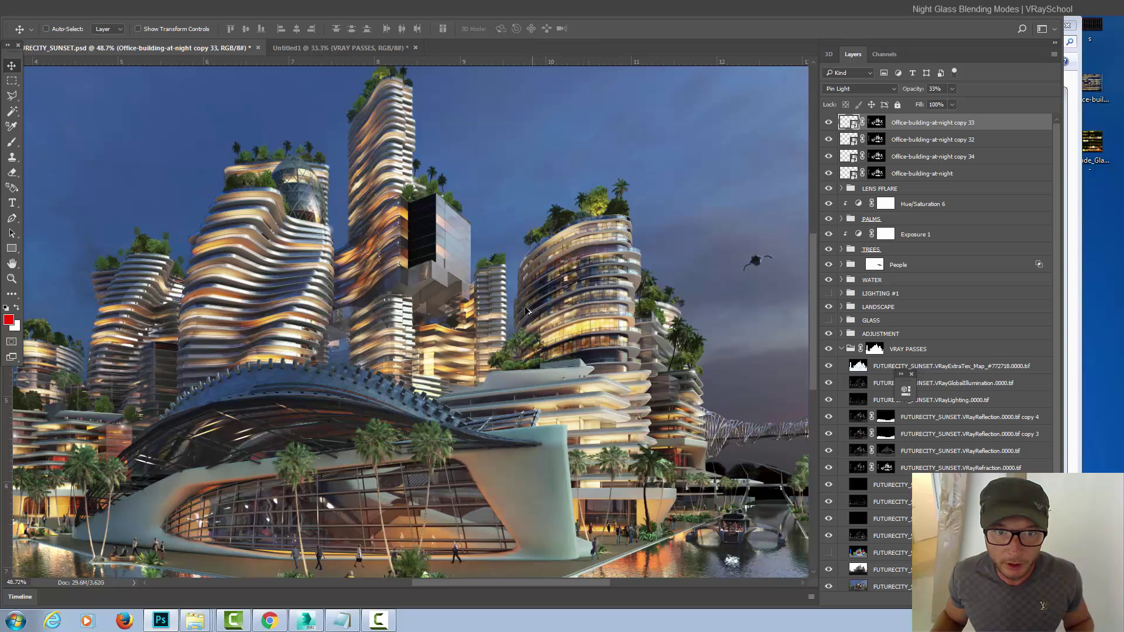
drag(167, 374, 671, 288)
scroll(443, 347, up, 3)
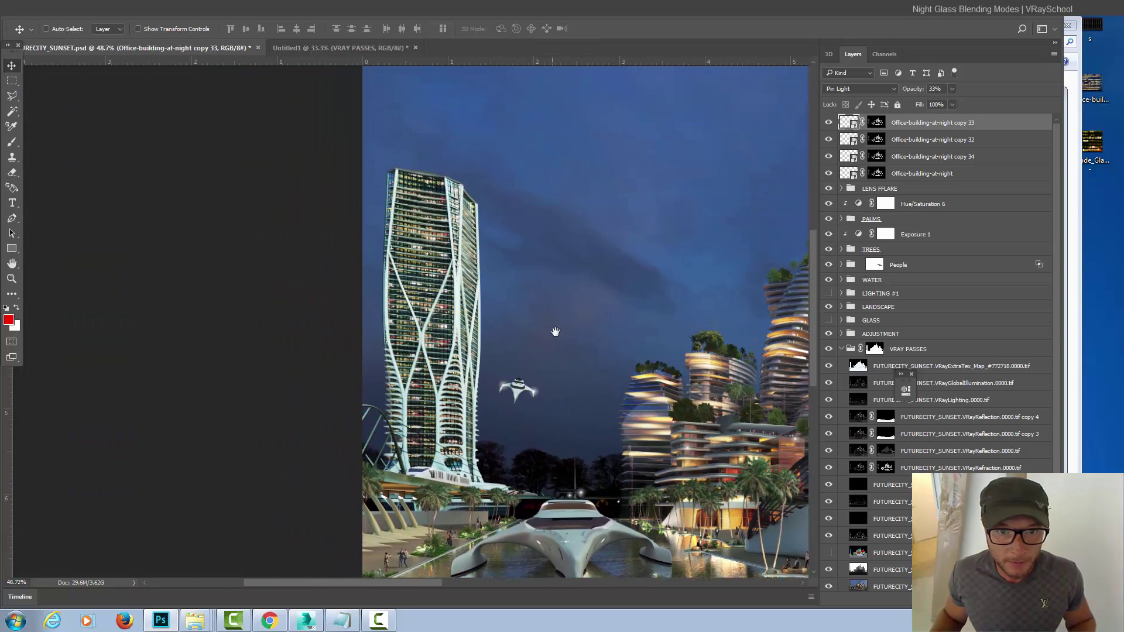
scroll(444, 348, up, 4)
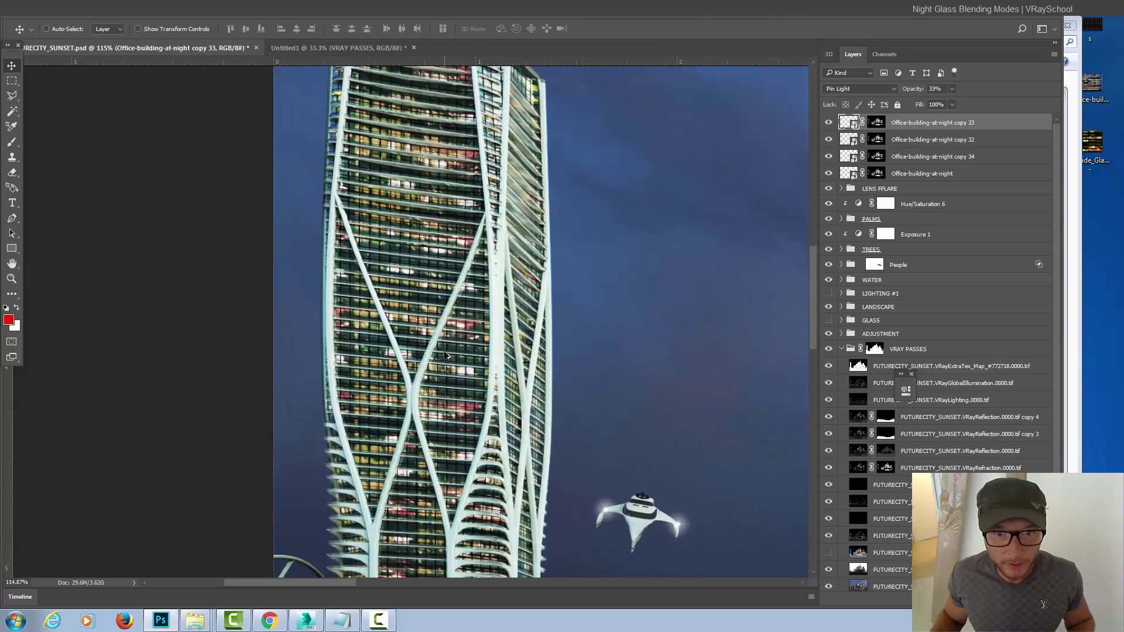
scroll(436, 147, down, 2)
drag(437, 146, 412, 327)
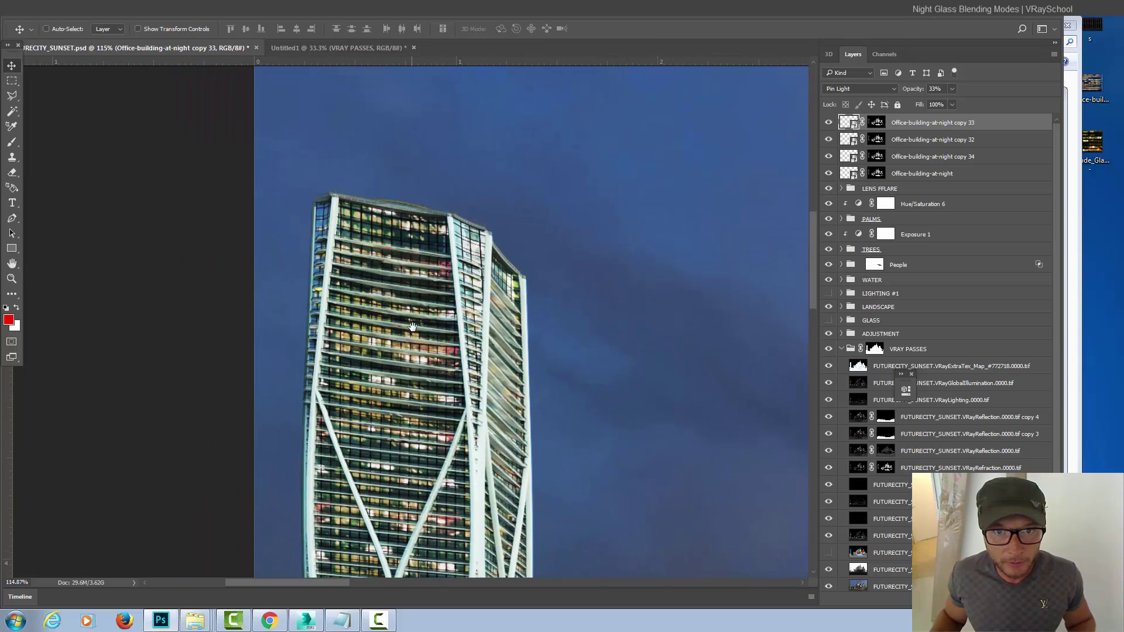
scroll(433, 415, down, 8)
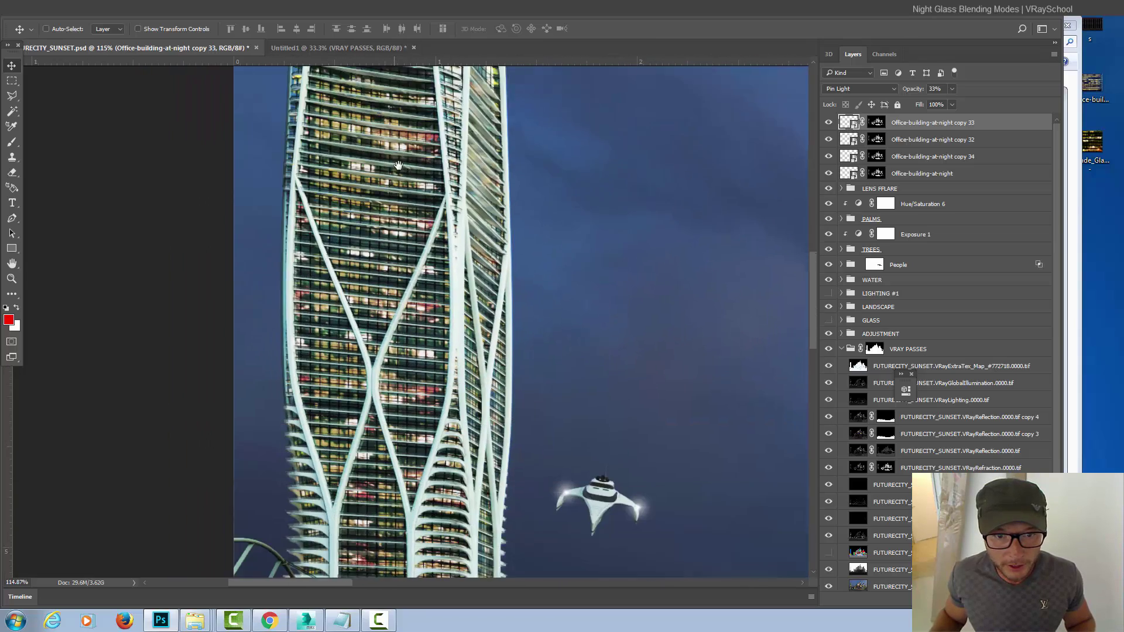
scroll(403, 433, up, 5)
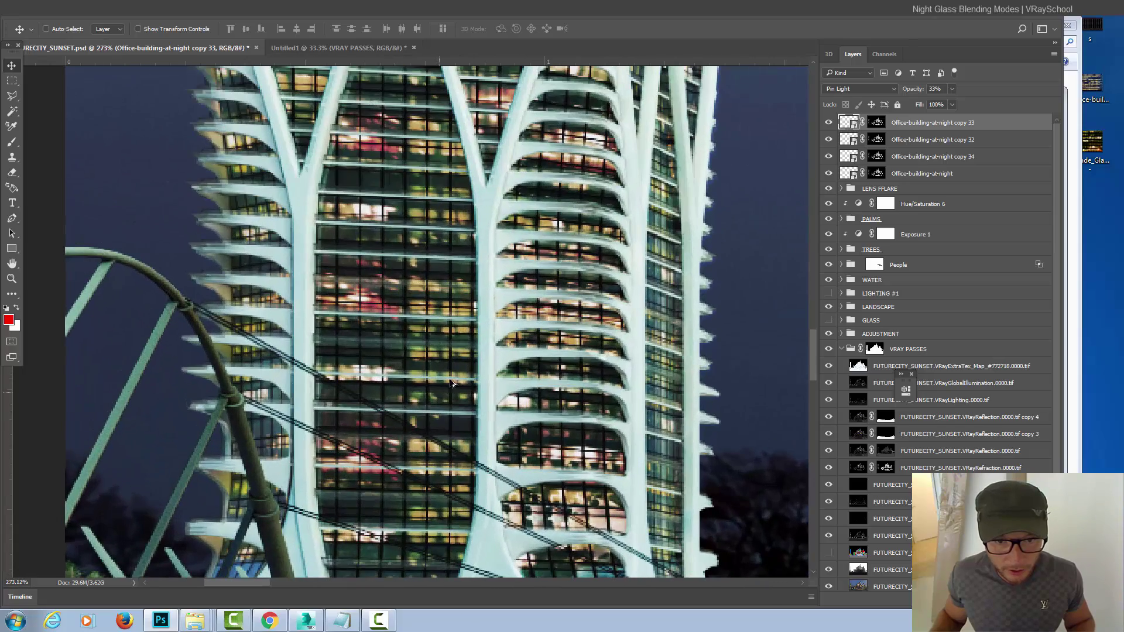
scroll(455, 343, down, 5)
scroll(474, 276, up, 3)
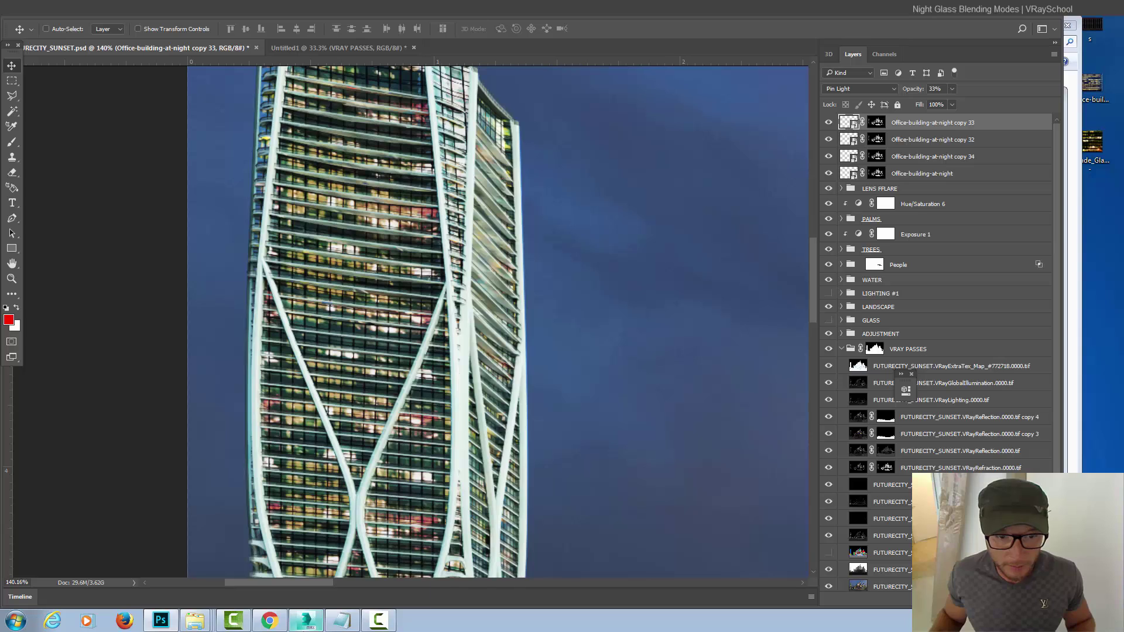
Step: Switch to 3ds Max and arrange the V-Ray frame buffer and Material Editor to uncover the camera viewport
click(306, 620)
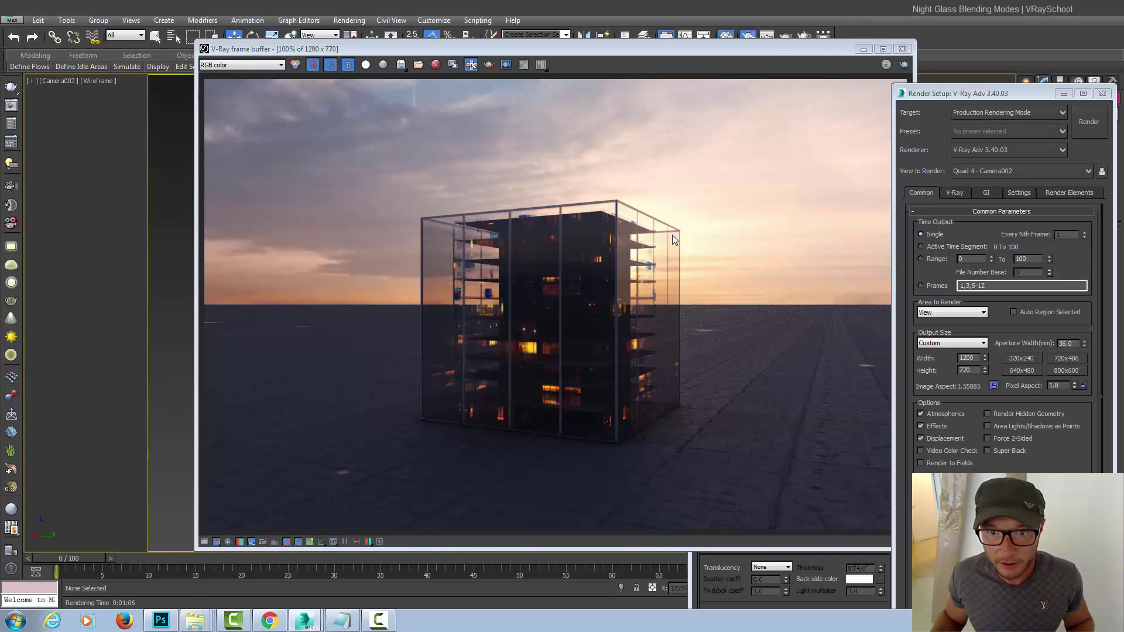
drag(784, 56, 576, 73)
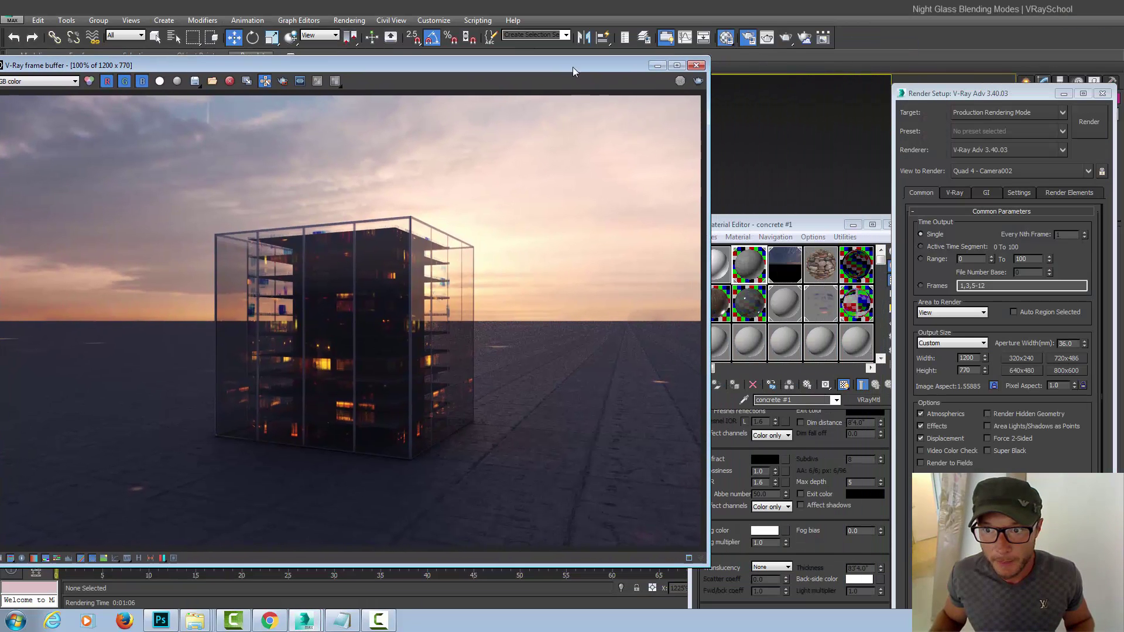
drag(778, 156, 835, 85)
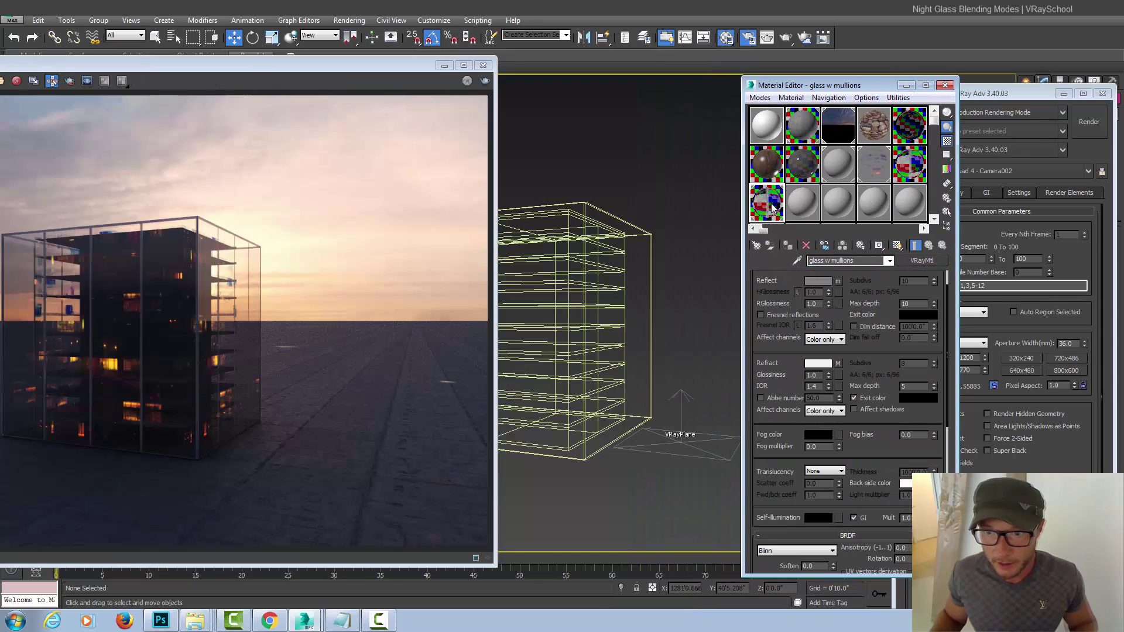
Step: Inspect an enlarged preview of the glass w mullions material and open the Tiles map in its Refract slot
double_click(767, 202)
drag(297, 89, 565, 97)
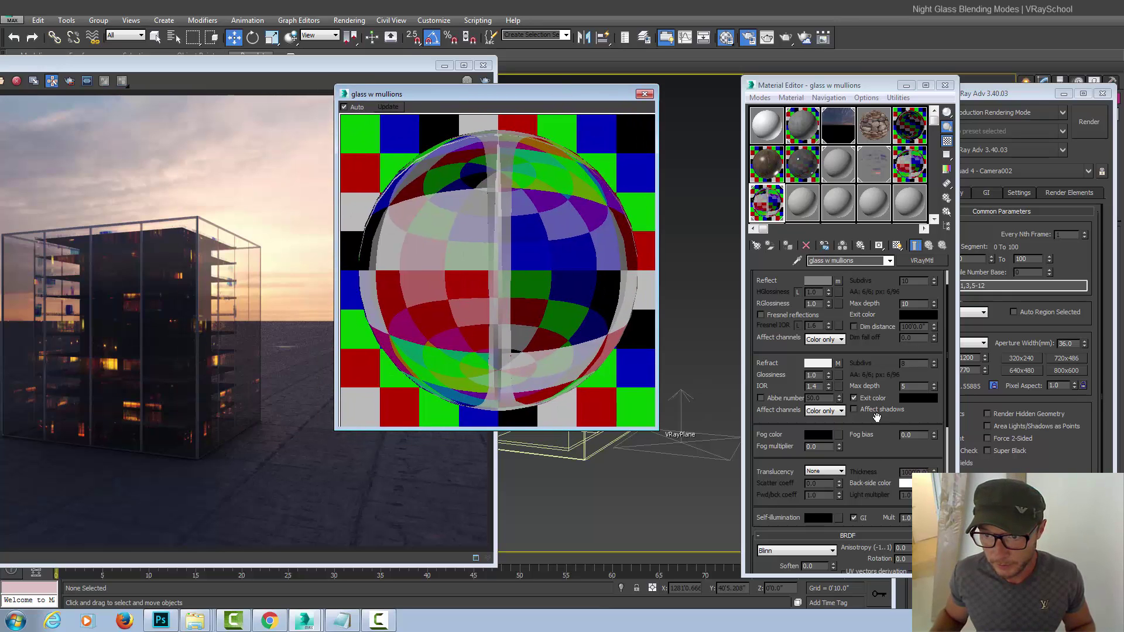
click(838, 363)
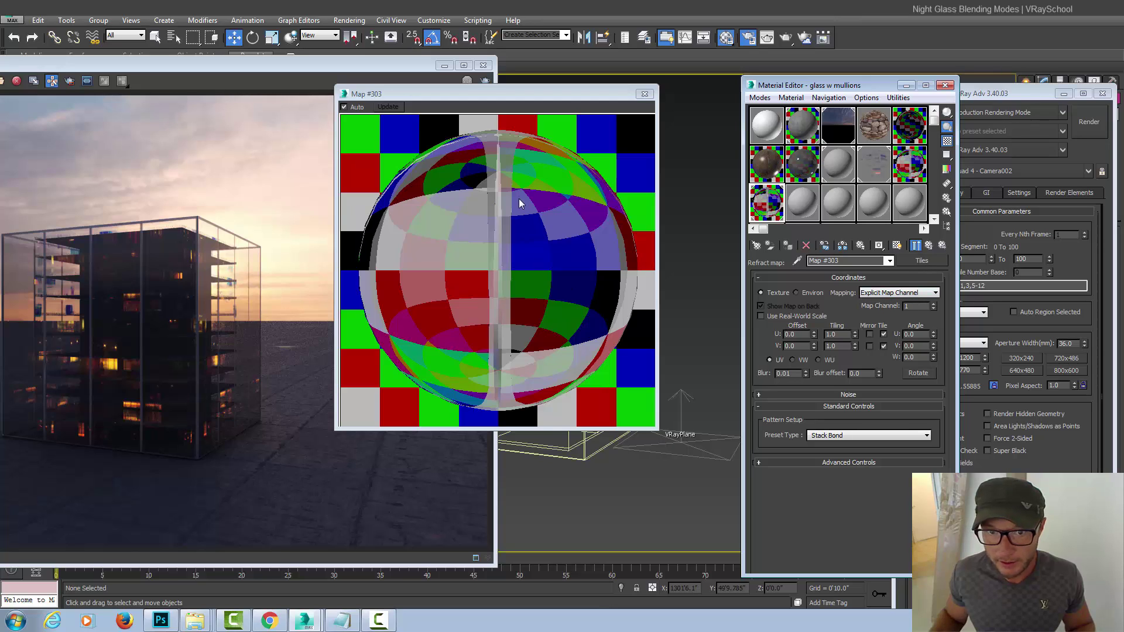
click(645, 94)
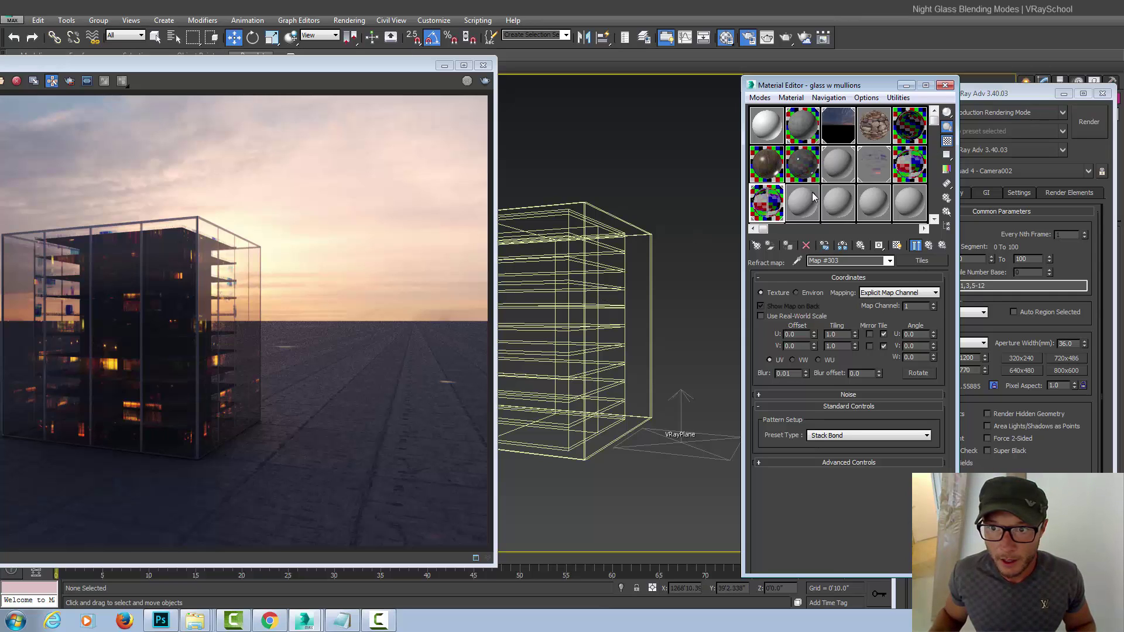
Step: Show the viewport shaded, select the building behind the frame buffer and view it up close in Perspective
key(F3)
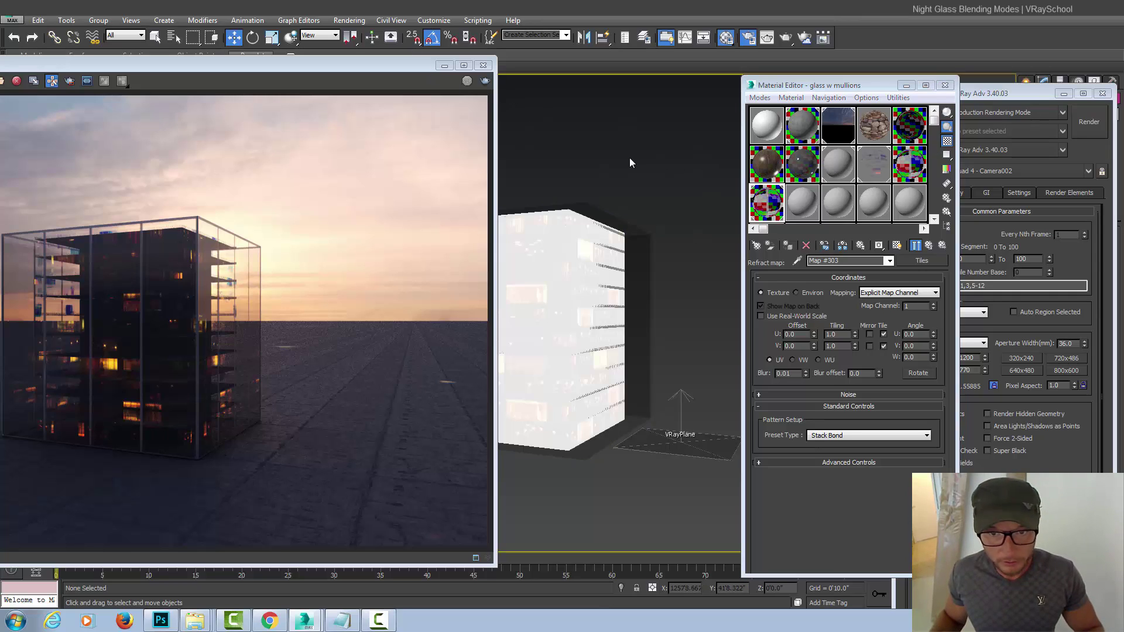
drag(417, 76, 360, 79)
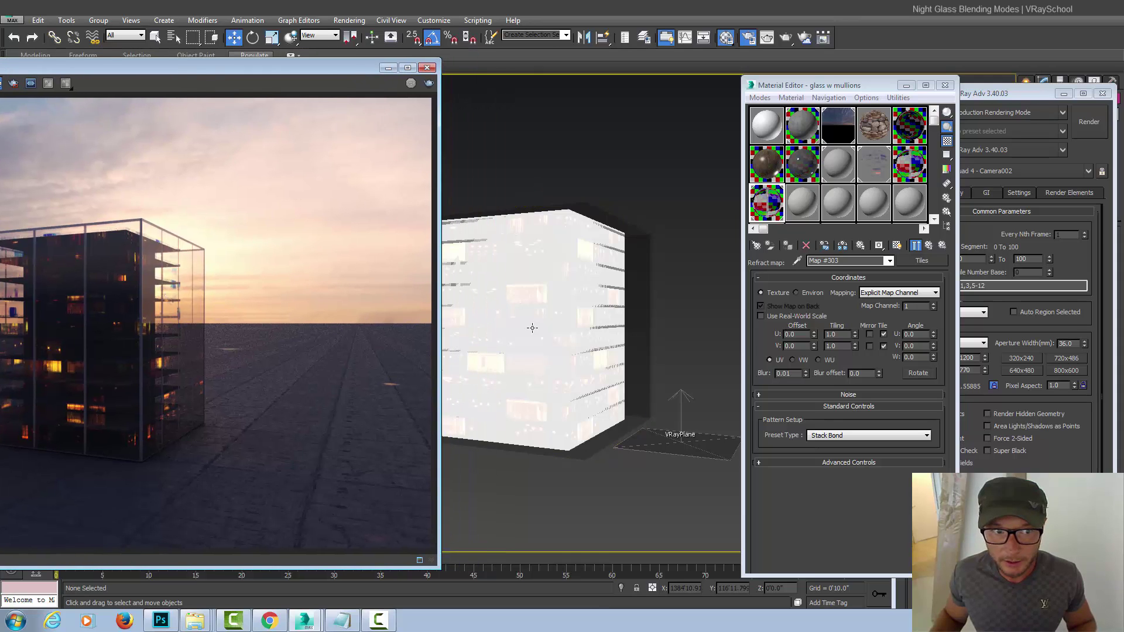
click(517, 270)
key(p)
scroll(513, 267, up, 4)
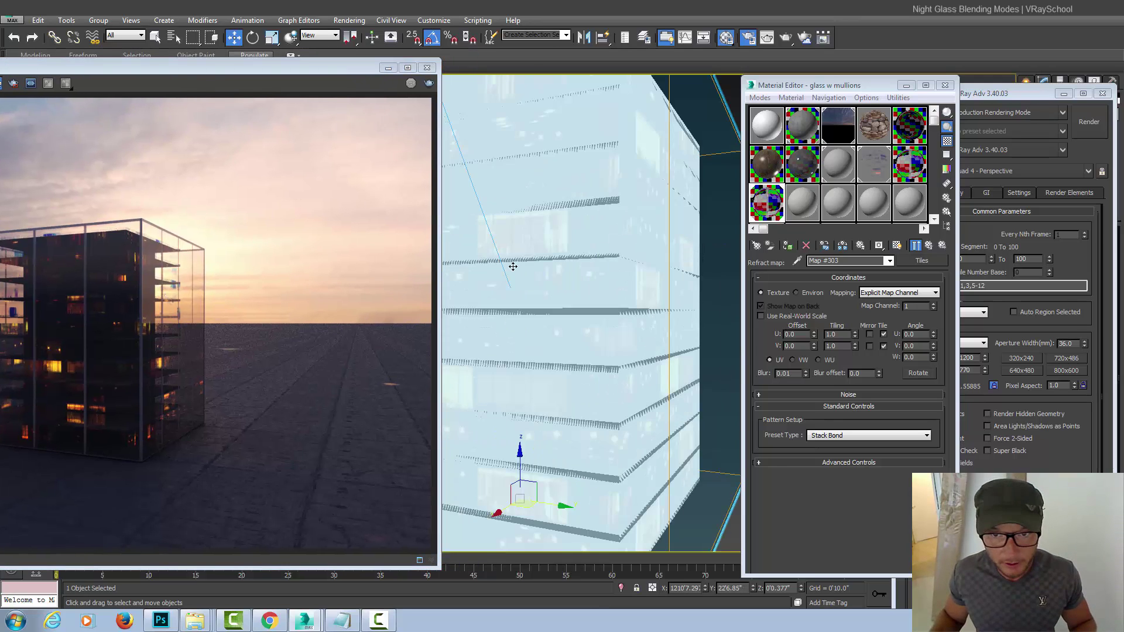
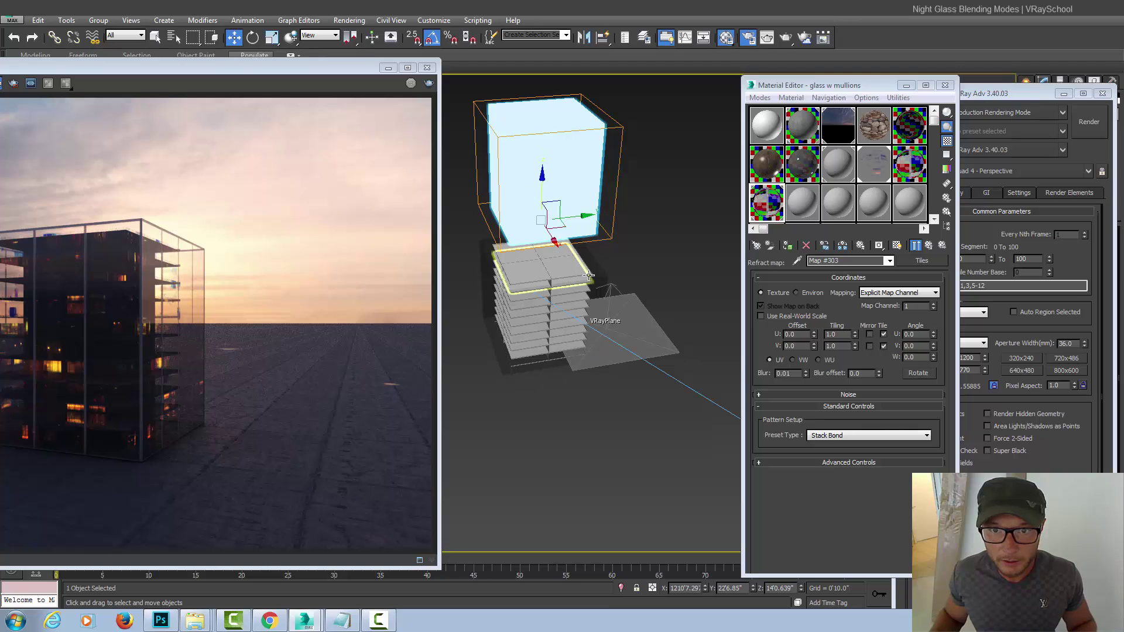
Step: Undo the last move of the glass box so it sits around the floor slabs, and view its lit window faces up close
drag(571, 280, 620, 245)
key(ctrl+z)
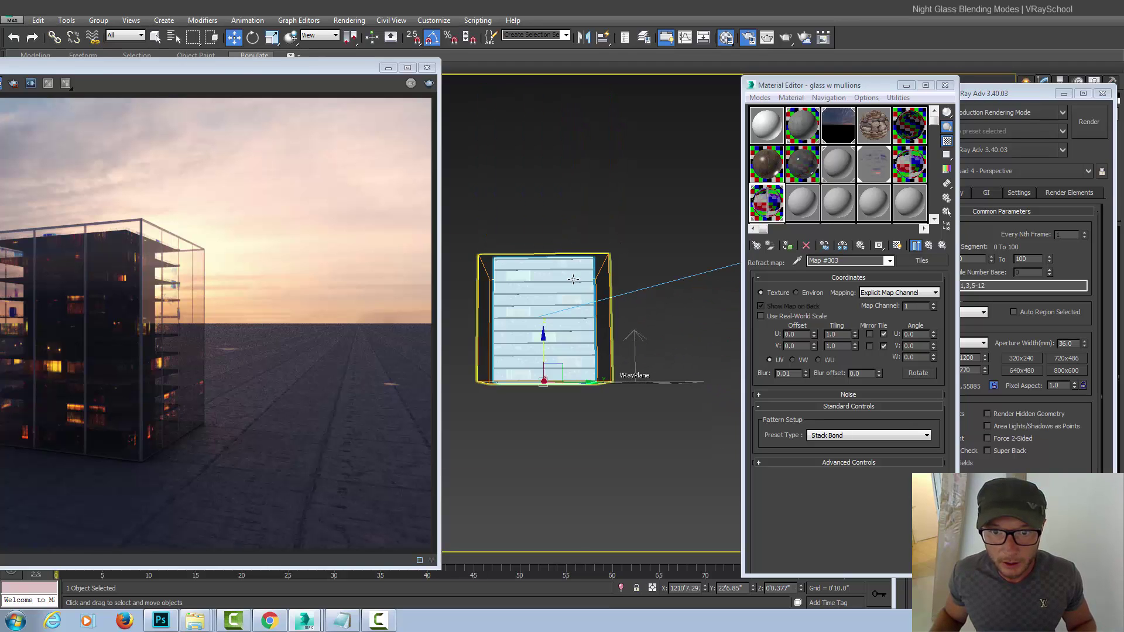
scroll(573, 280, up, 5)
scroll(587, 280, down, 2)
drag(587, 279, 614, 287)
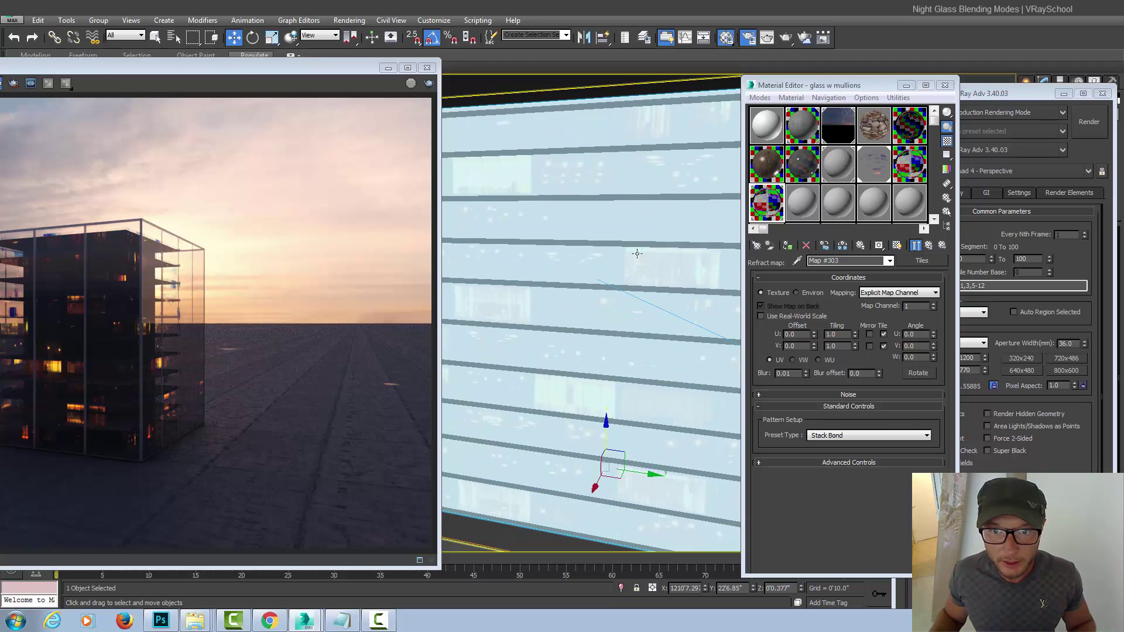
scroll(614, 287, down, 3)
mouse_move(613, 358)
mouse_down()
mouse_move(619, 196)
mouse_move(619, 363)
mouse_up()
Step: Select the GLASS NIGHT light material and display an enlarged preview of its sample beside the Material Editor
click(883, 167)
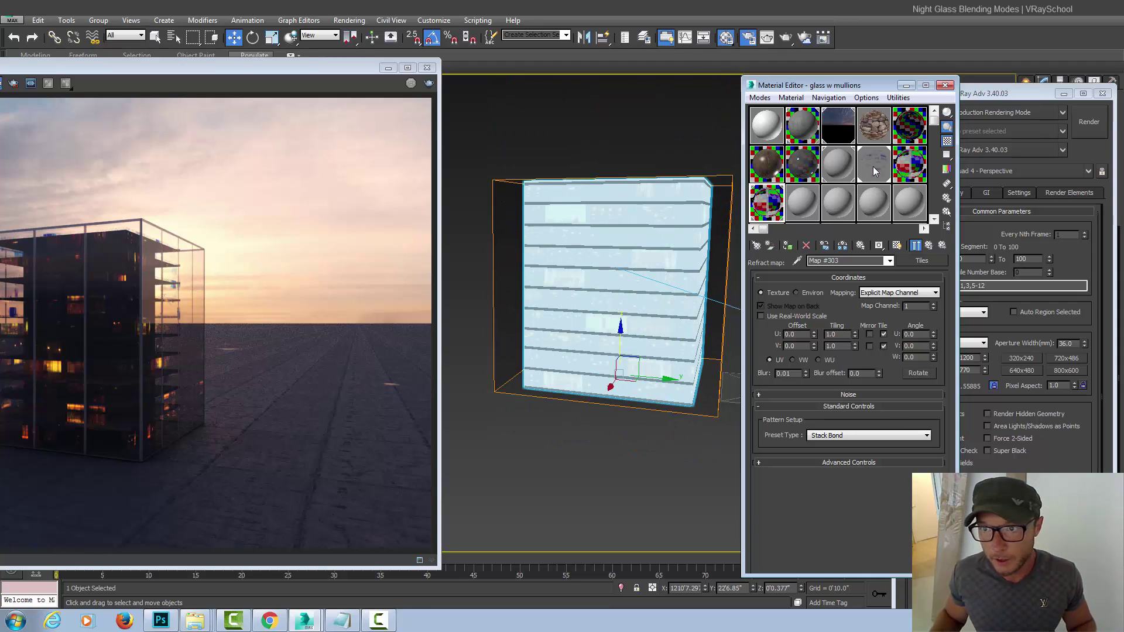
double_click(820, 262)
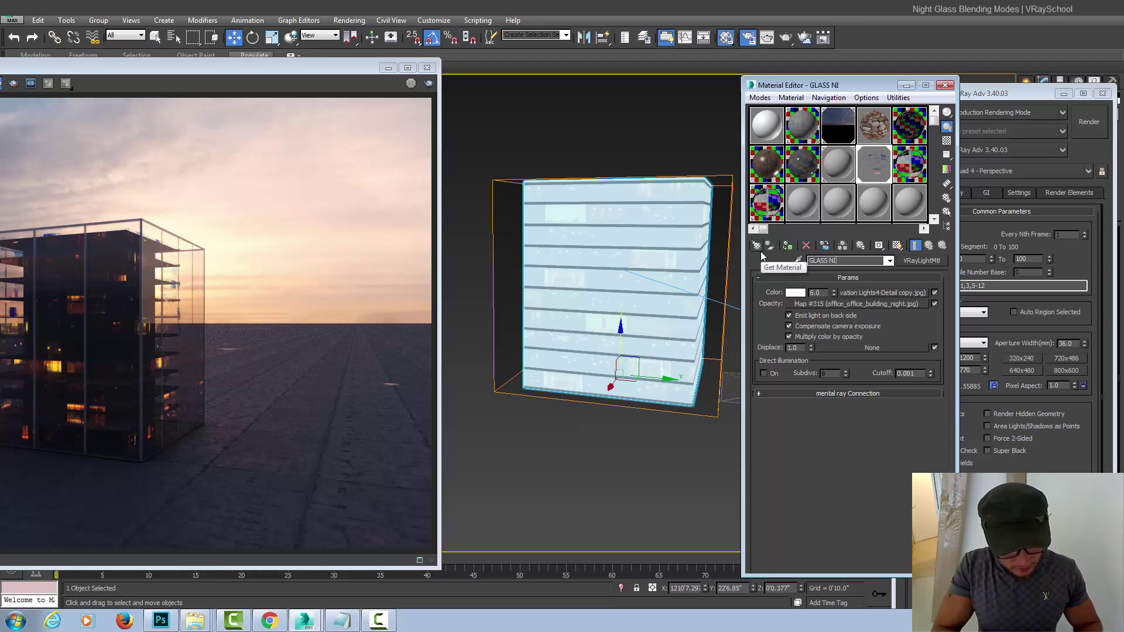
double_click(879, 165)
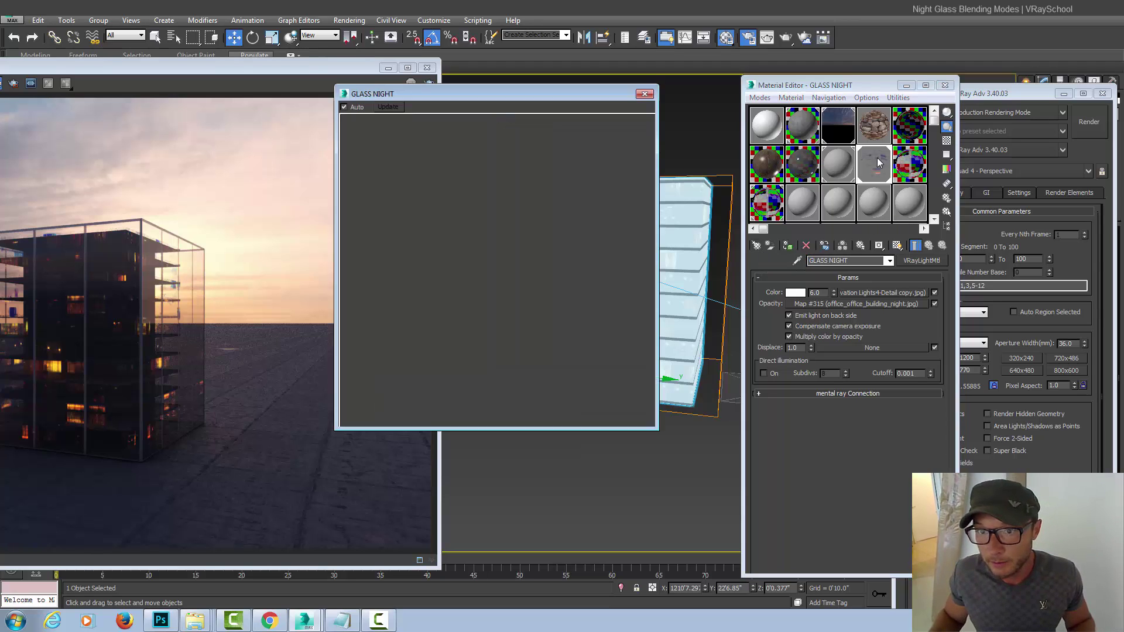
drag(550, 93, 453, 116)
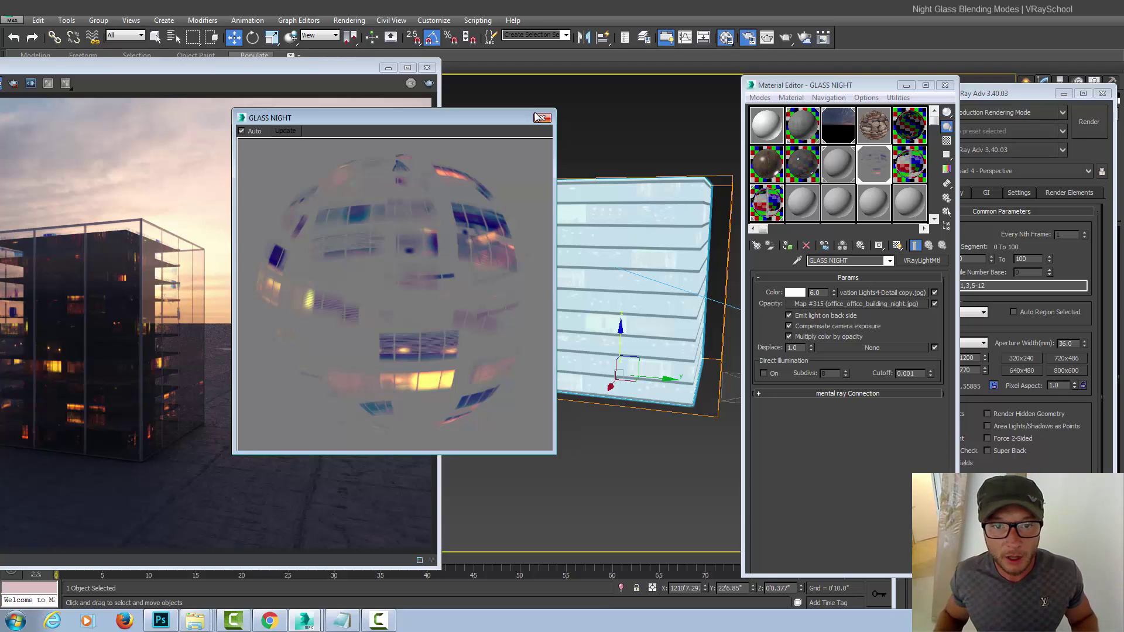
Step: Compare the enlarged GLASS NIGHT preview with the building's lit windows in the V-Ray frame buffer, and close the preview
drag(414, 120, 727, 137)
drag(285, 70, 514, 65)
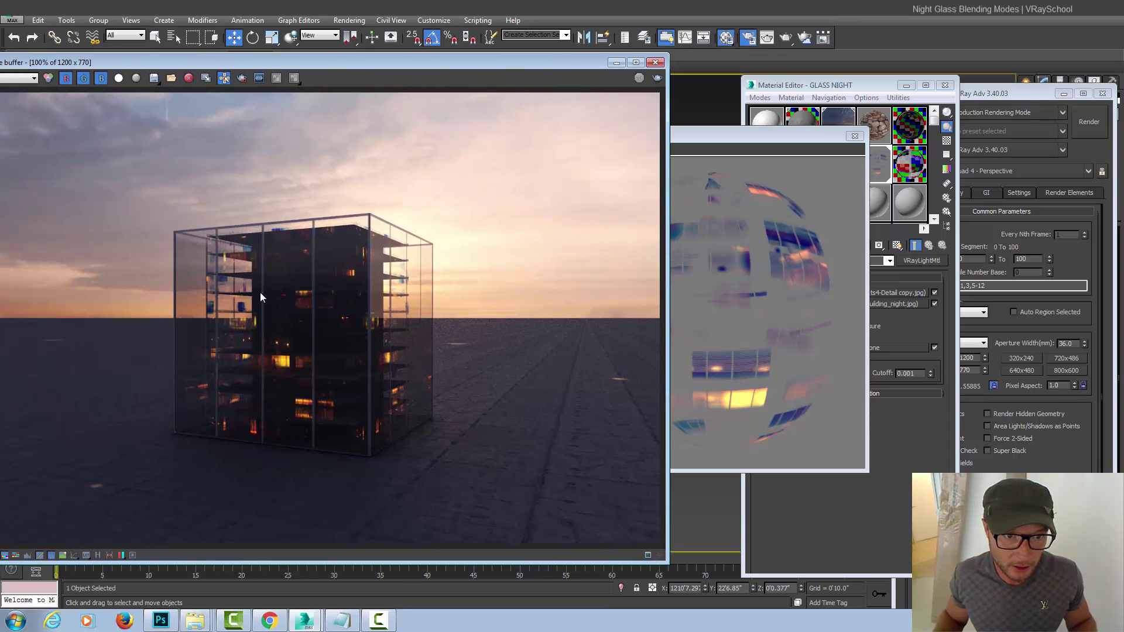
scroll(250, 384, up, 2)
scroll(250, 384, down, 2)
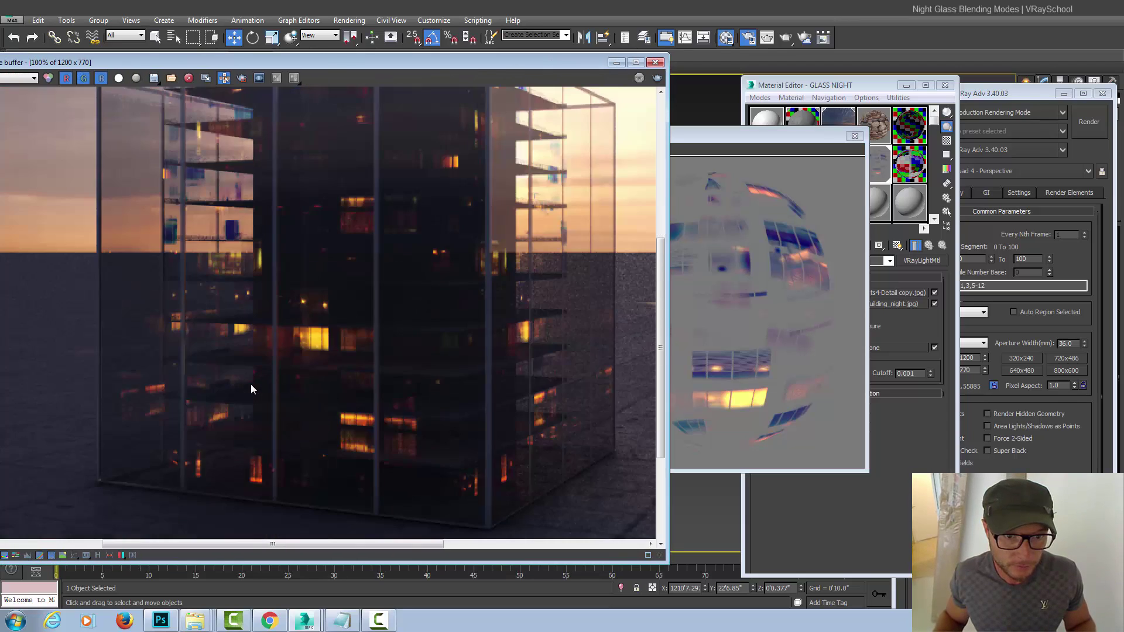
drag(718, 140, 364, 119)
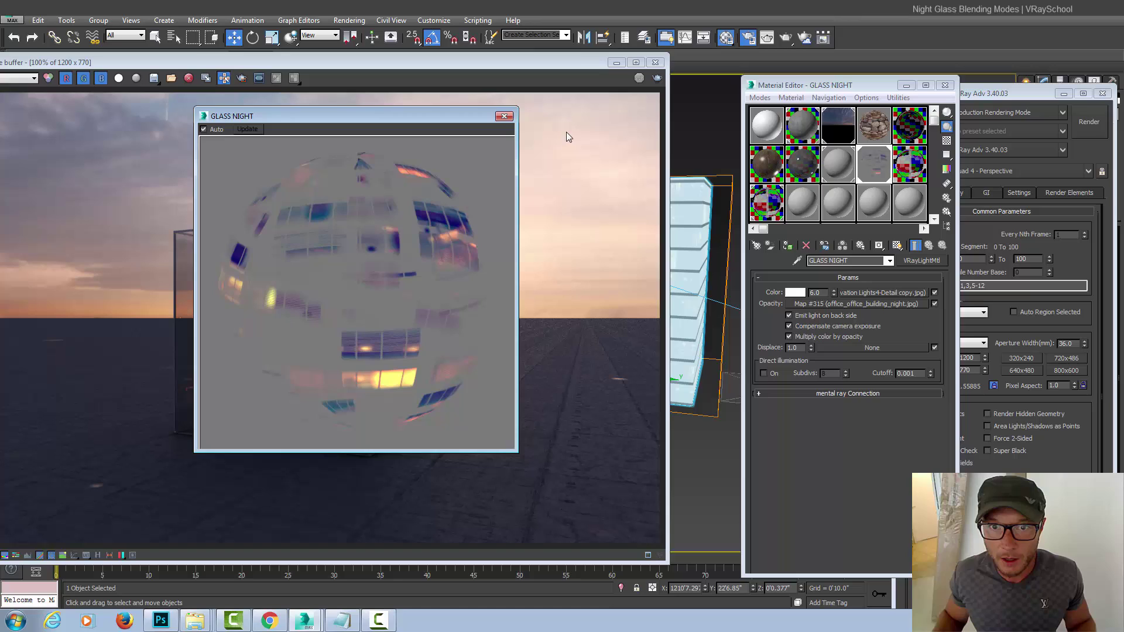
click(509, 117)
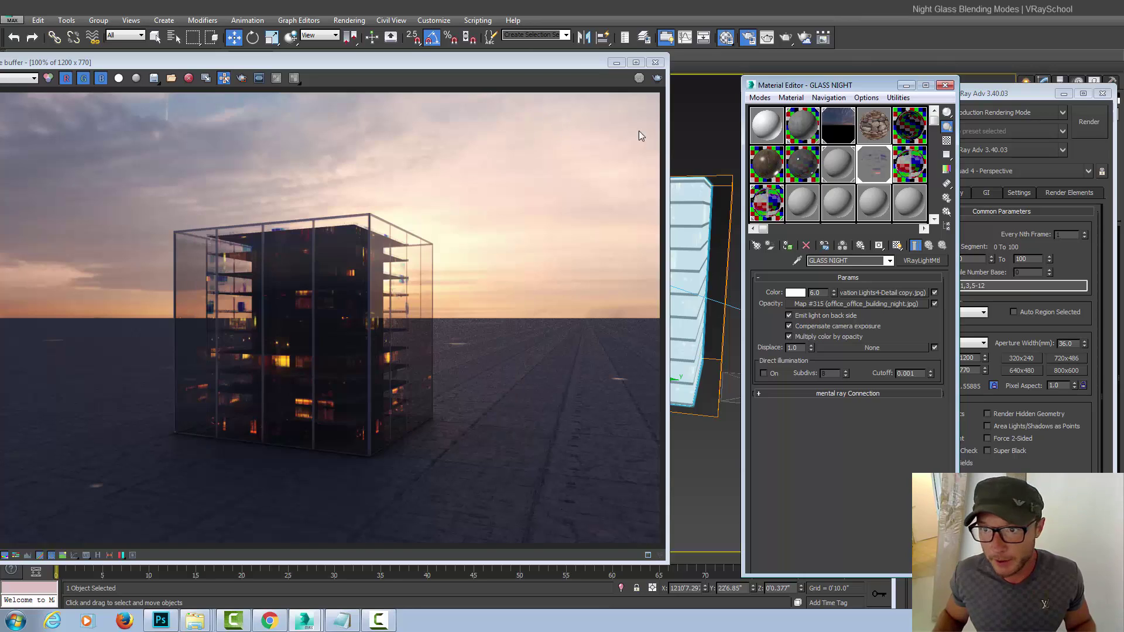
Step: View the image of the Windows Elevation Lights4-Detail copy.jpg bitmap in GLASS NIGHT's light color and return to the material's parameters
click(918, 264)
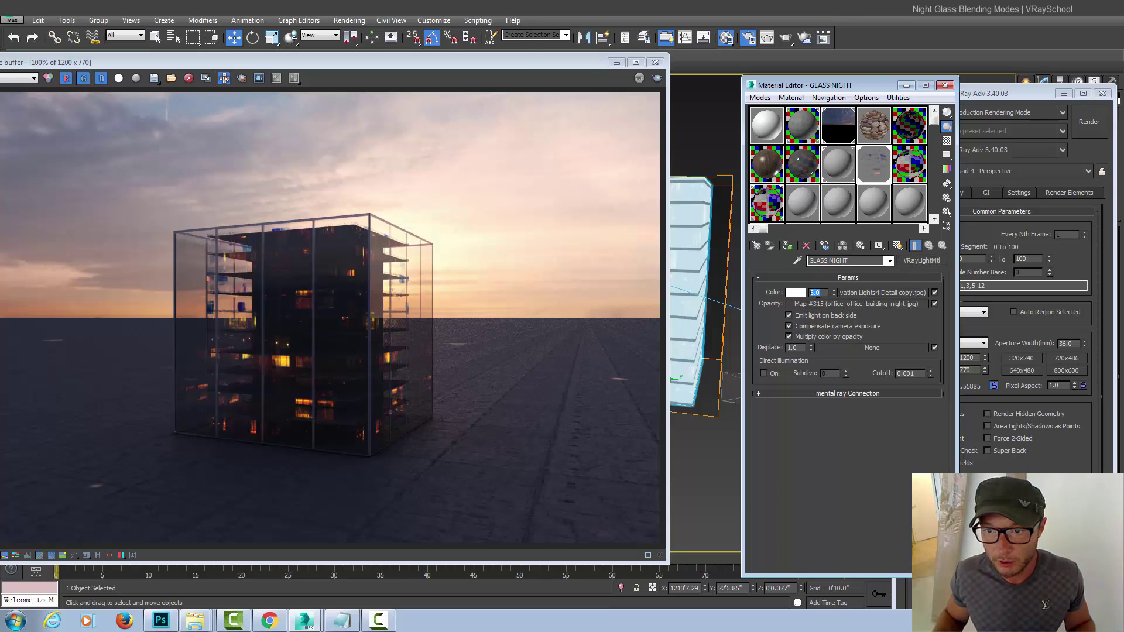
click(882, 292)
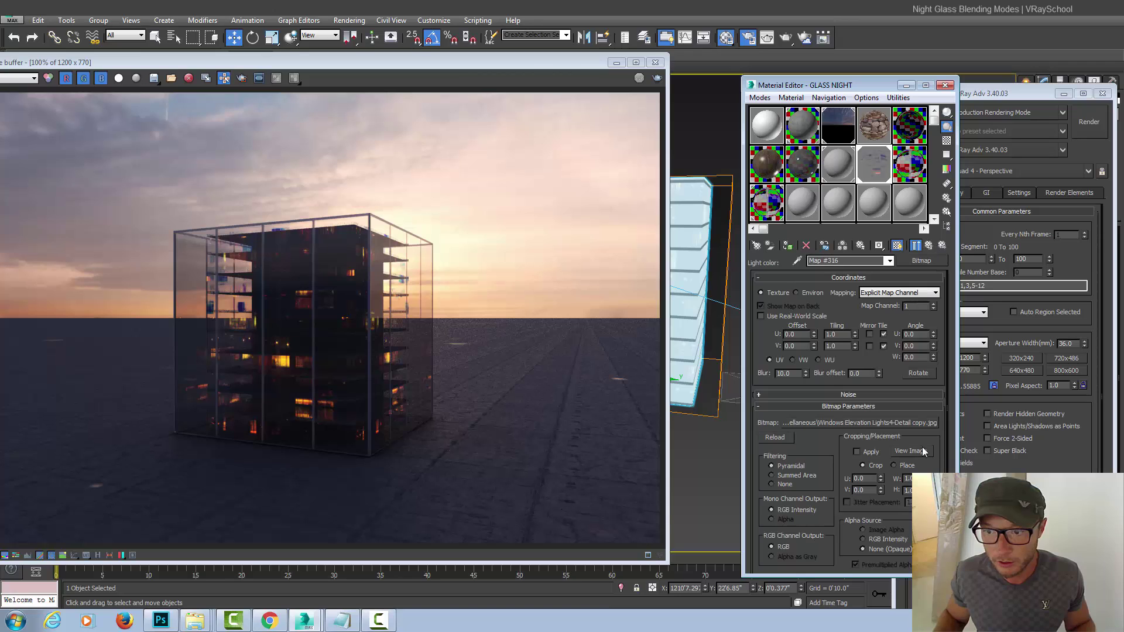
click(918, 455)
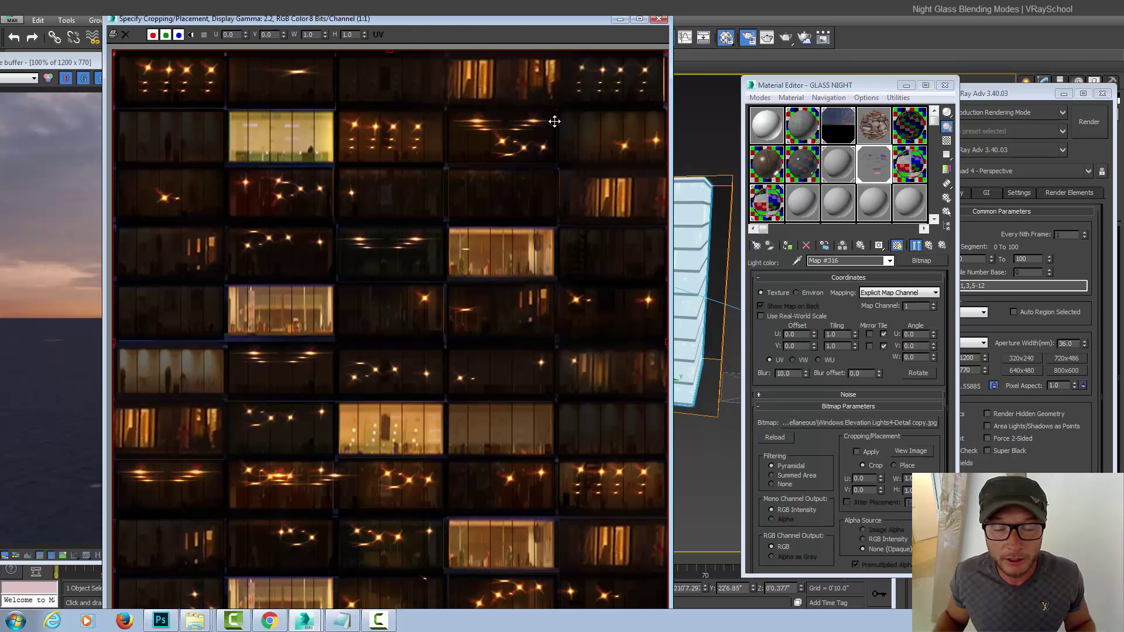
click(659, 19)
click(941, 246)
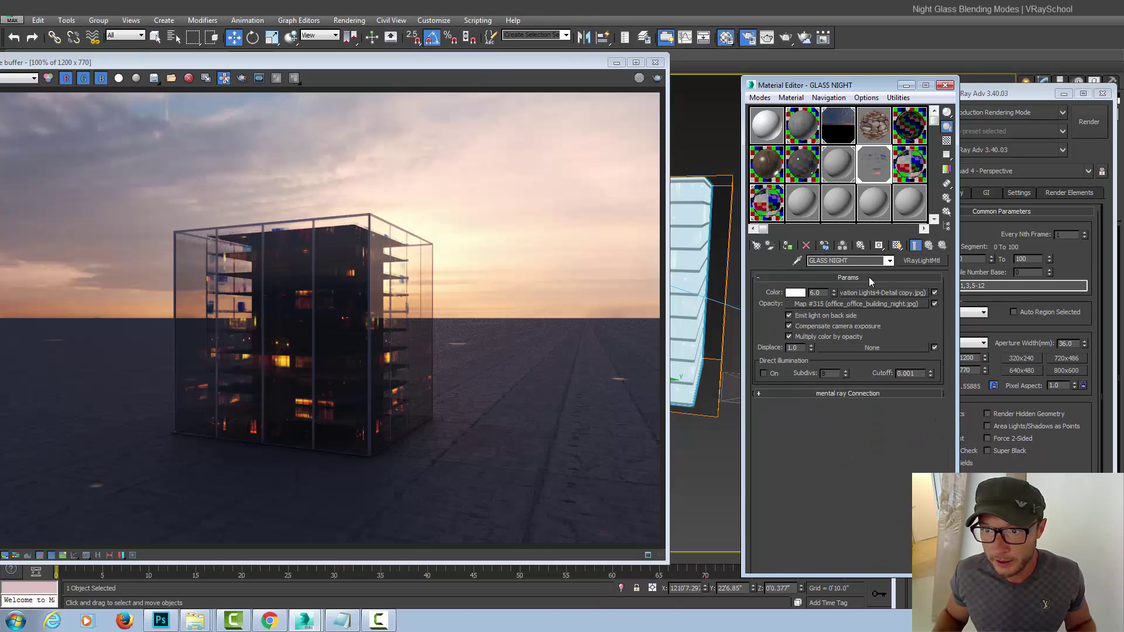
Step: Open GLASS NIGHT's opacity bitmap, office_office_building_night.jpg, and compare its image with the rendered building's windows
click(904, 304)
click(915, 452)
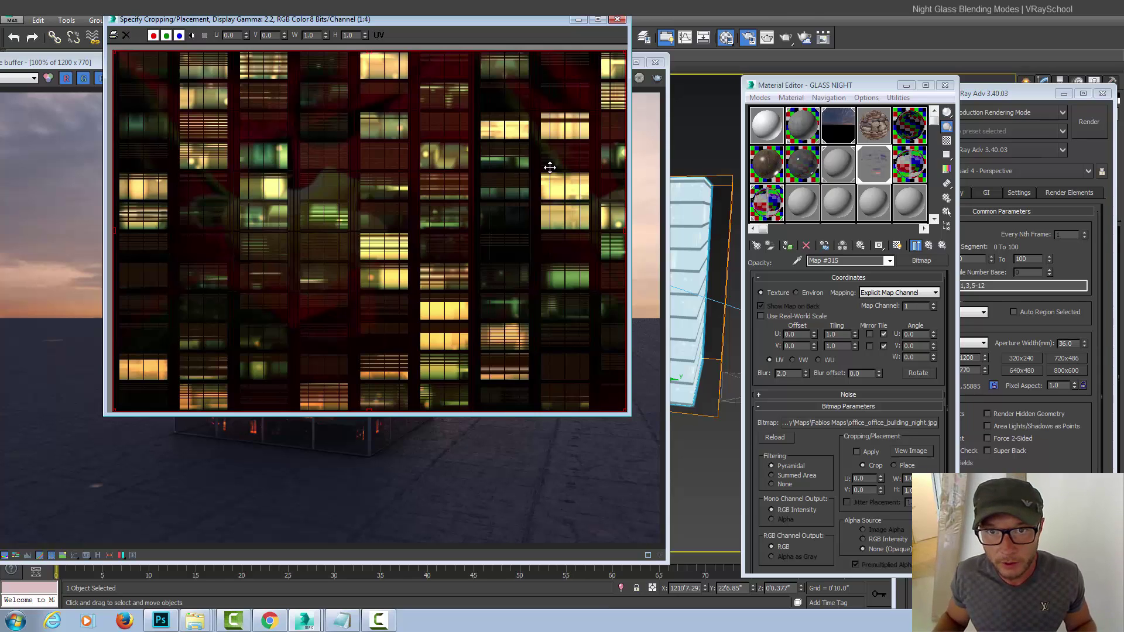
drag(488, 22, 940, 78)
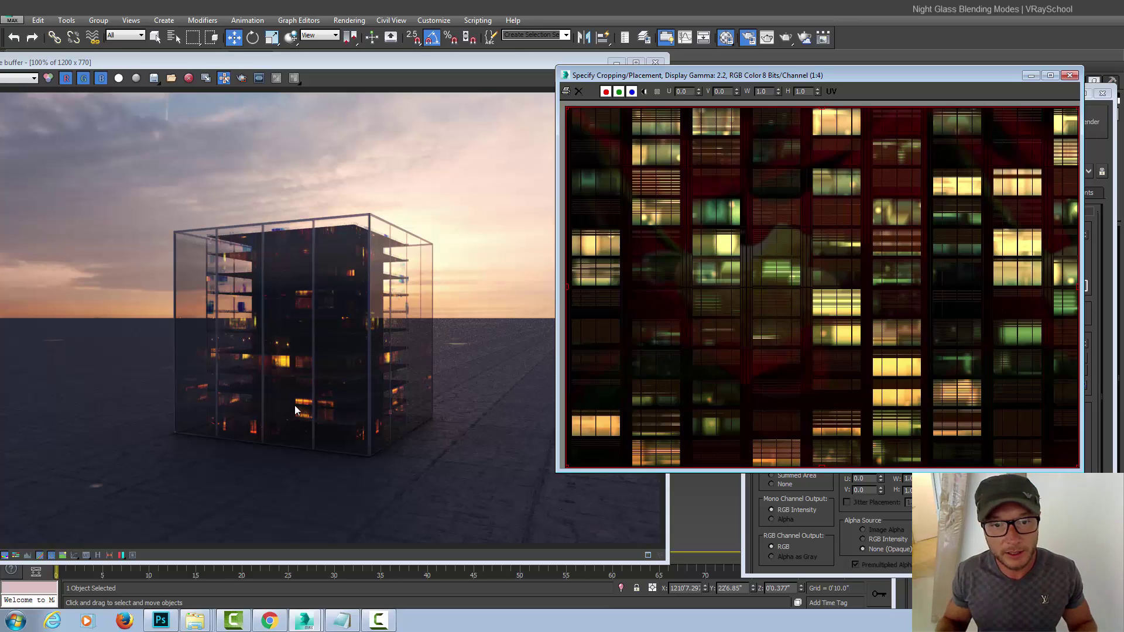
click(1070, 75)
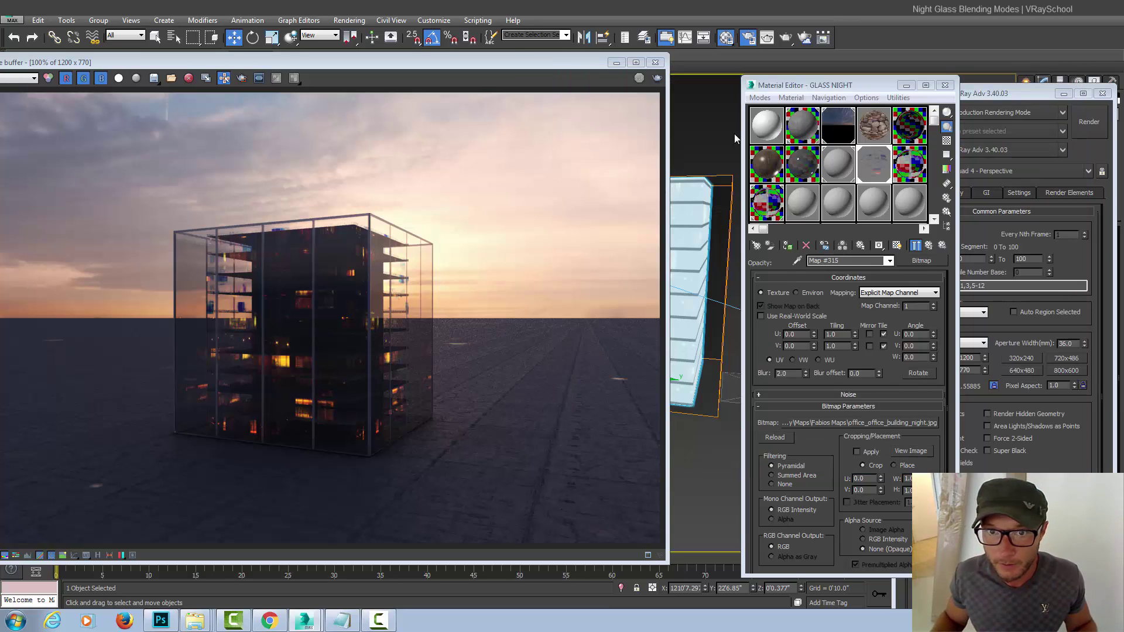
drag(521, 62, 712, 64)
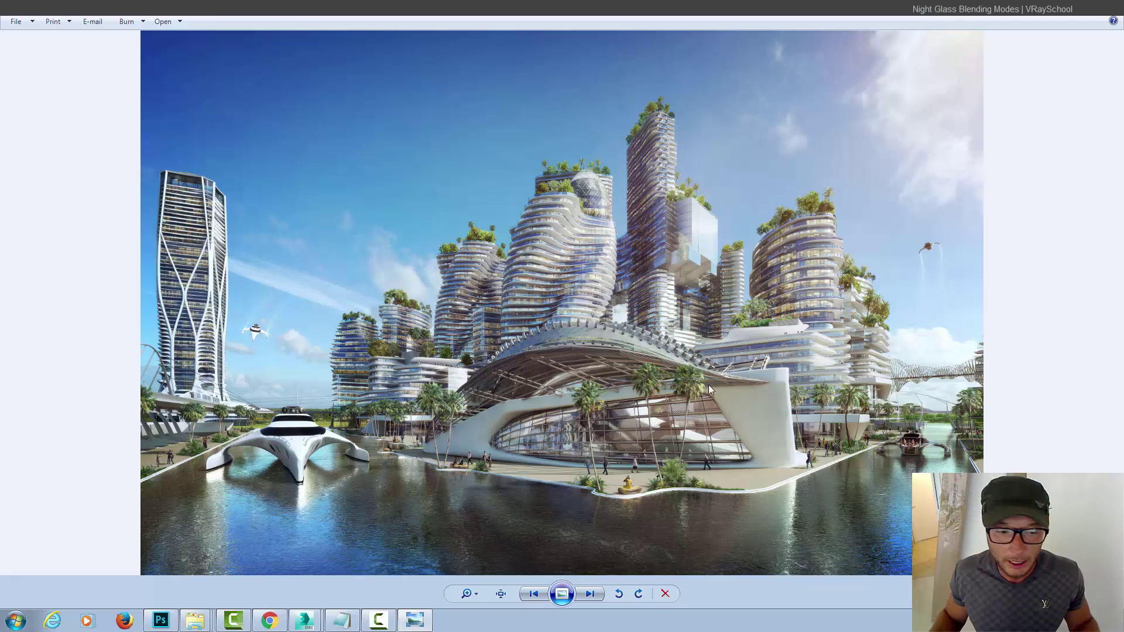
Step: Switch to Chrome, look through the Viz-People HDRi v2 product page, and return to the daytime city image
click(271, 621)
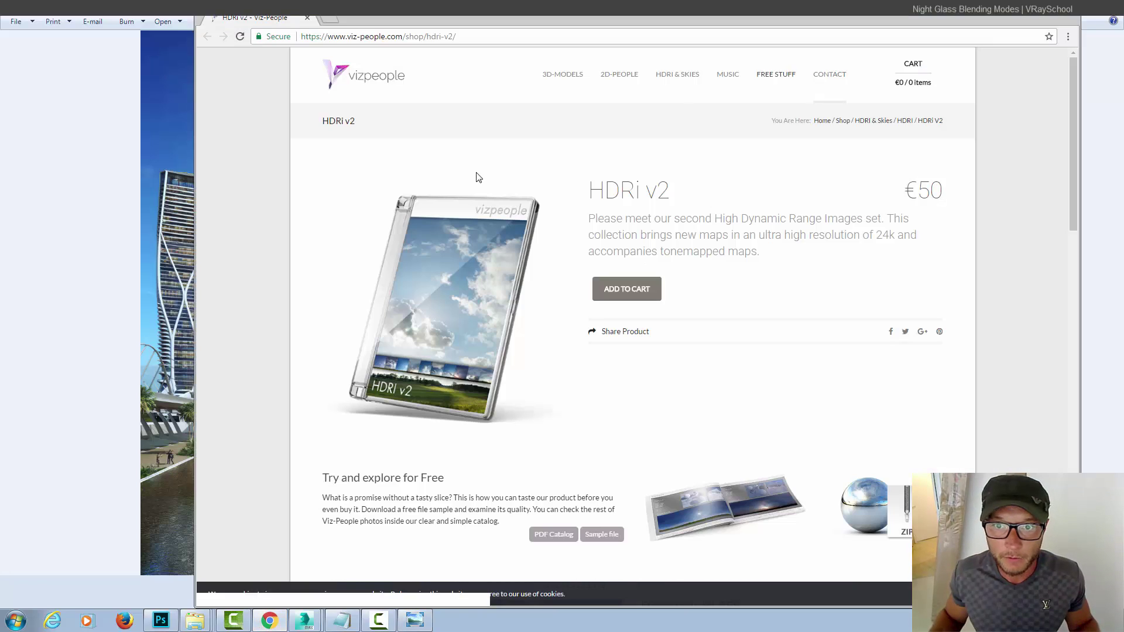
double_click(597, 185)
scroll(497, 436, down, 15)
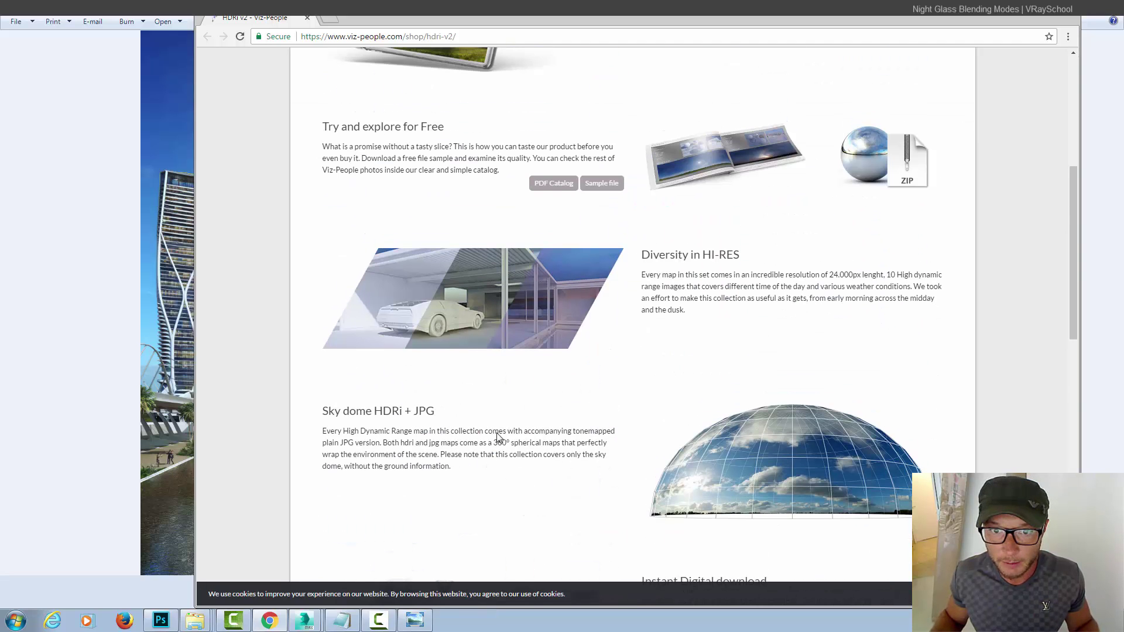
scroll(497, 438, down, 4)
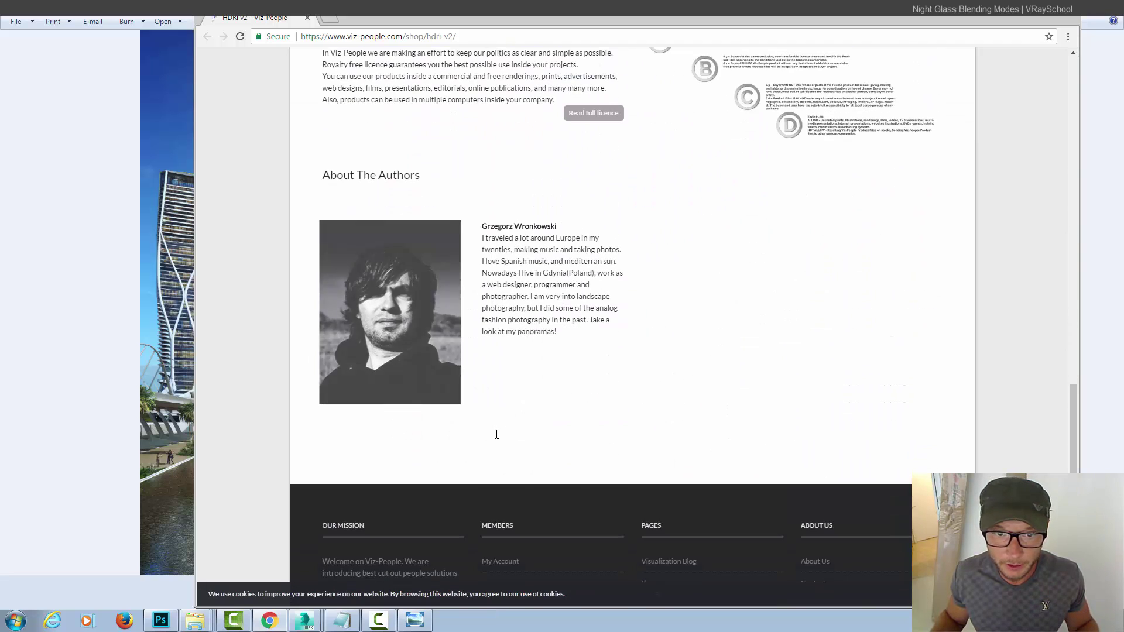
scroll(495, 439, up, 10)
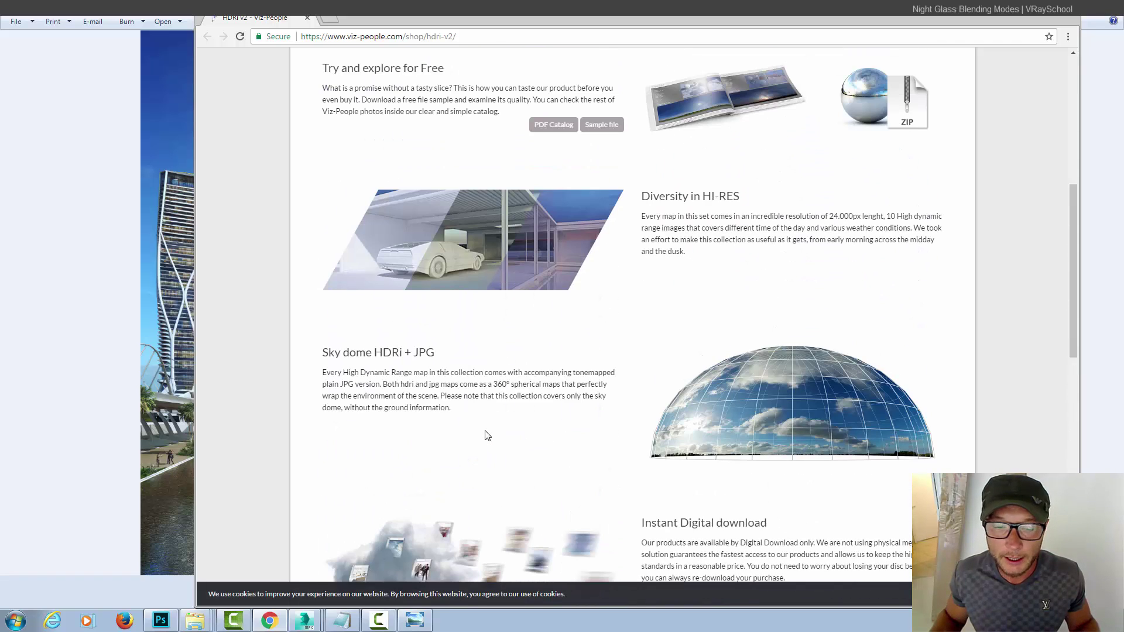
click(121, 169)
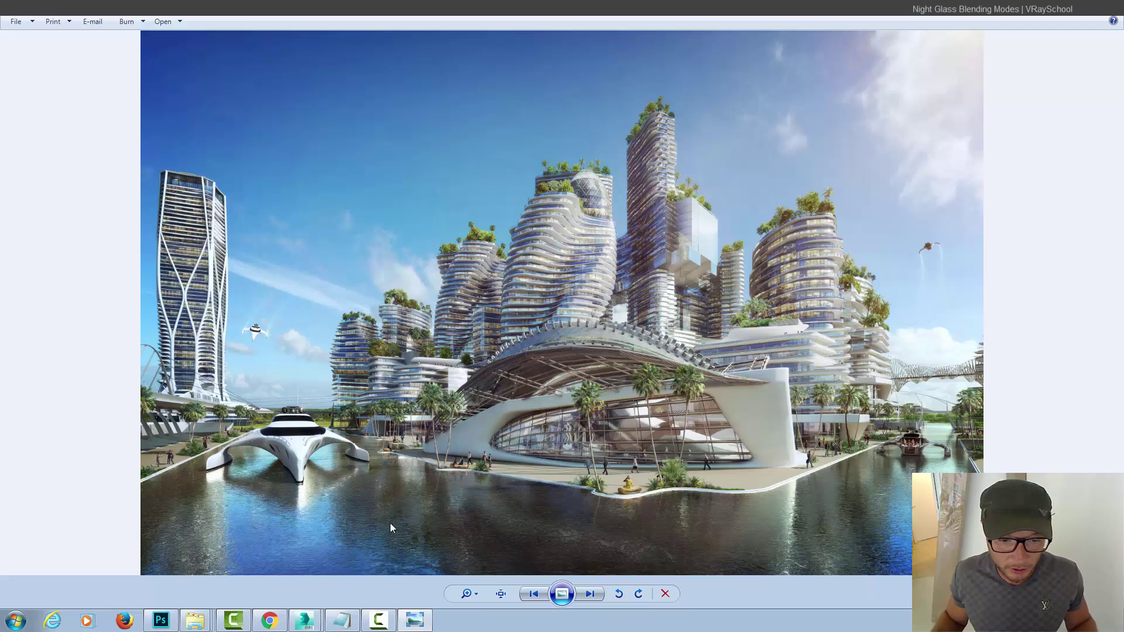
Step: Switch to the Viz-People HDRI v2 PDF catalog and examine its sky maps up to the vp_HDRi_v2_08 dusk sky
mouse_move(222, 623)
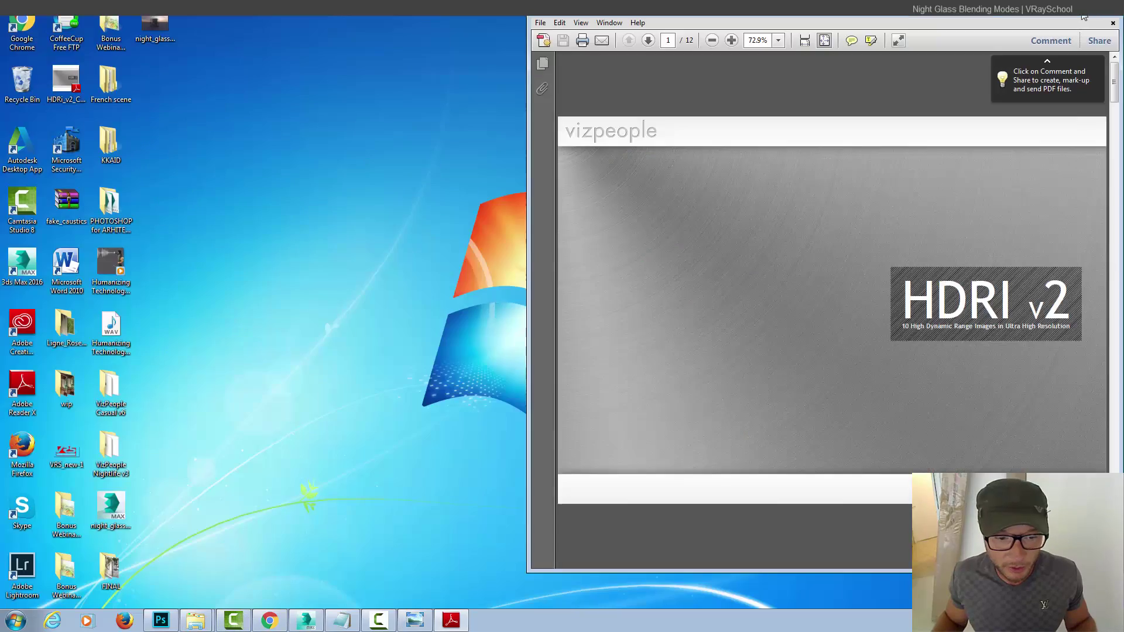
scroll(750, 190, down, 8)
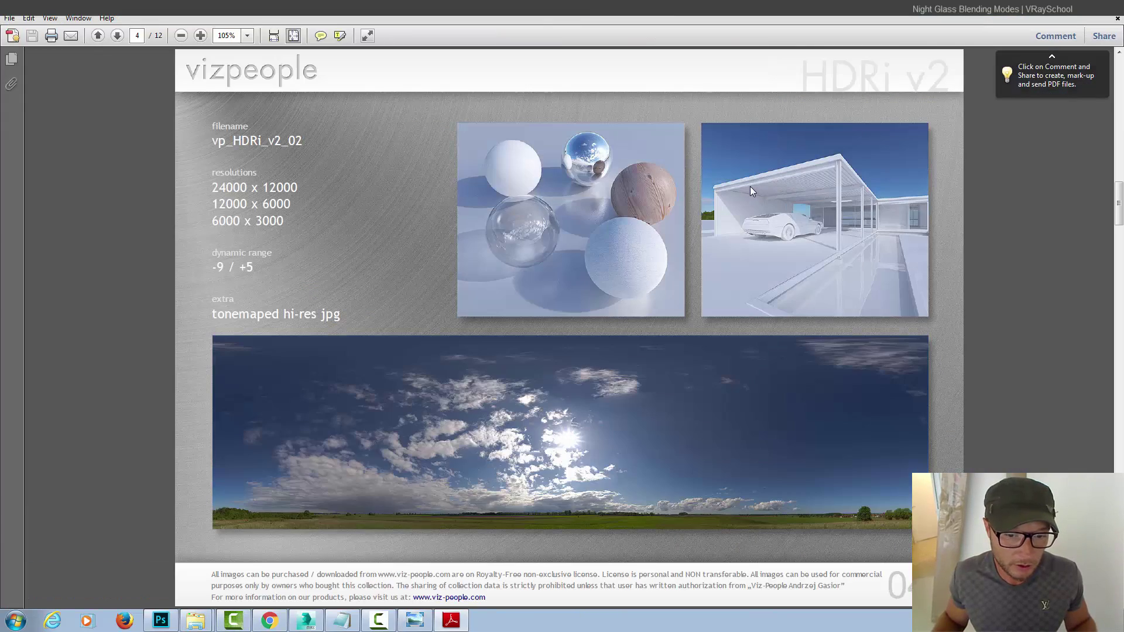
scroll(751, 190, down, 2)
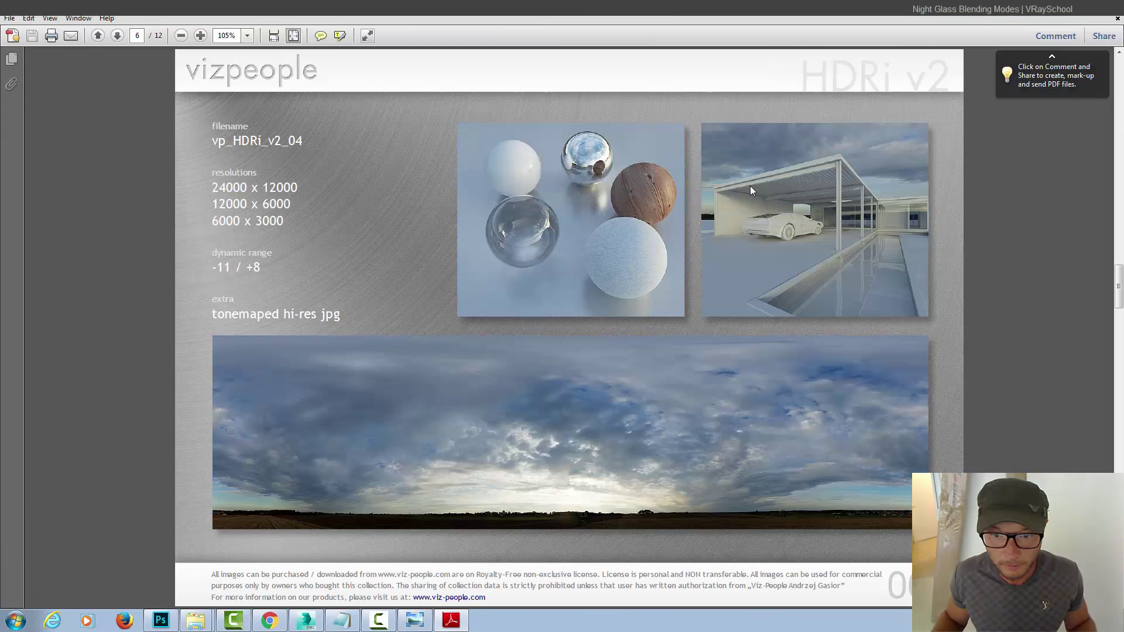
scroll(750, 185, down, 2)
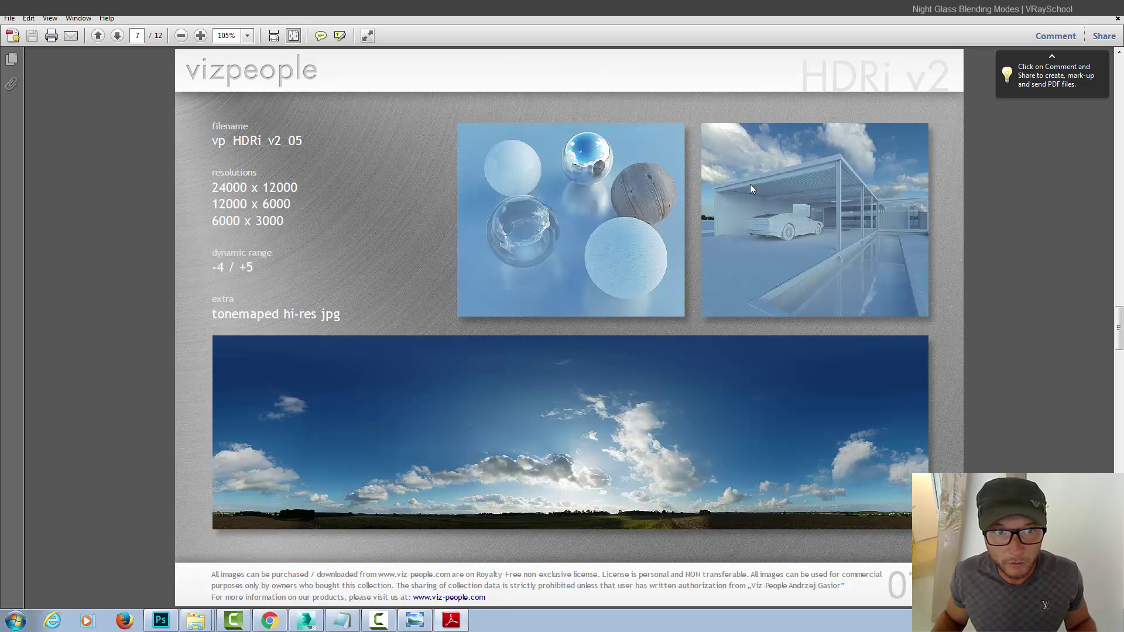
scroll(751, 188, down, 2)
scroll(751, 189, down, 2)
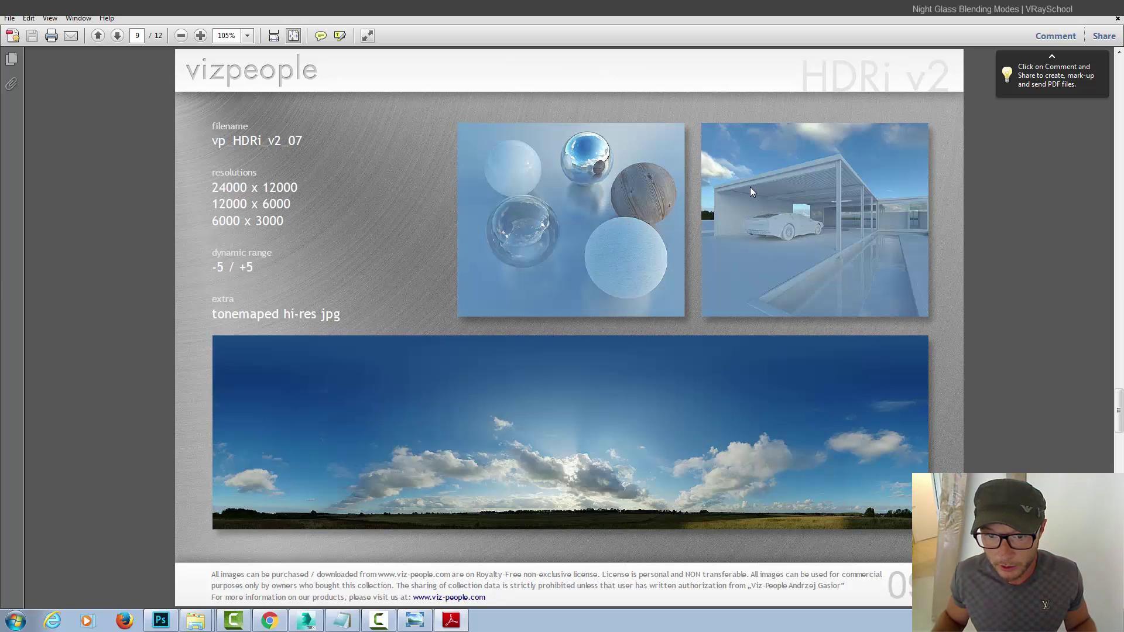
scroll(751, 188, down, 2)
scroll(751, 188, up, 2)
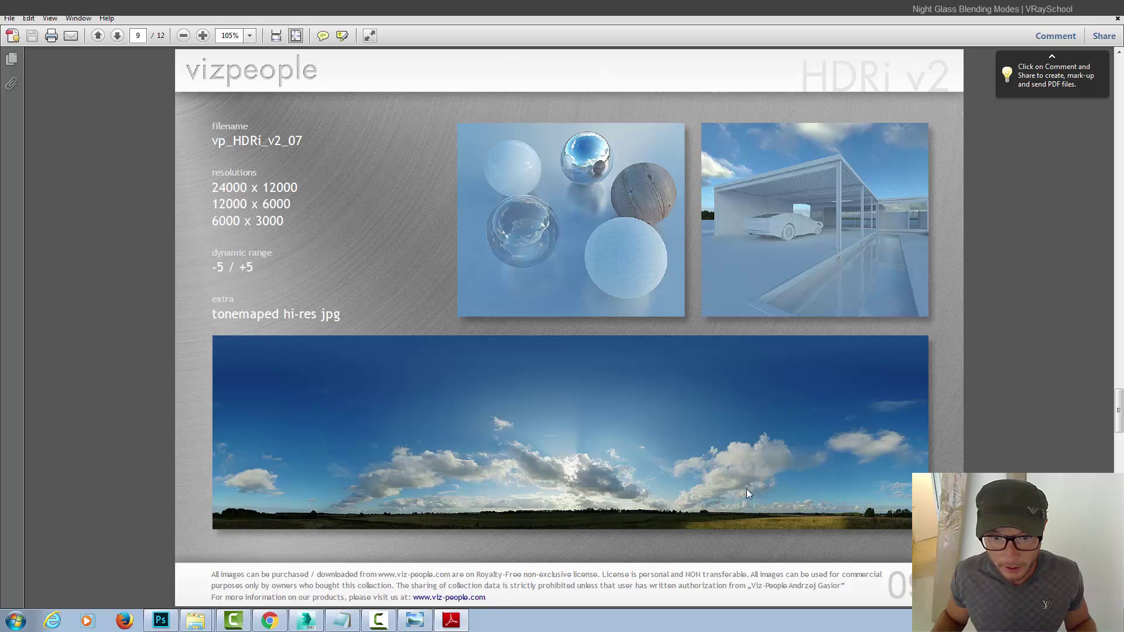
scroll(734, 514, up, 2)
scroll(733, 517, up, 2)
scroll(732, 518, down, 2)
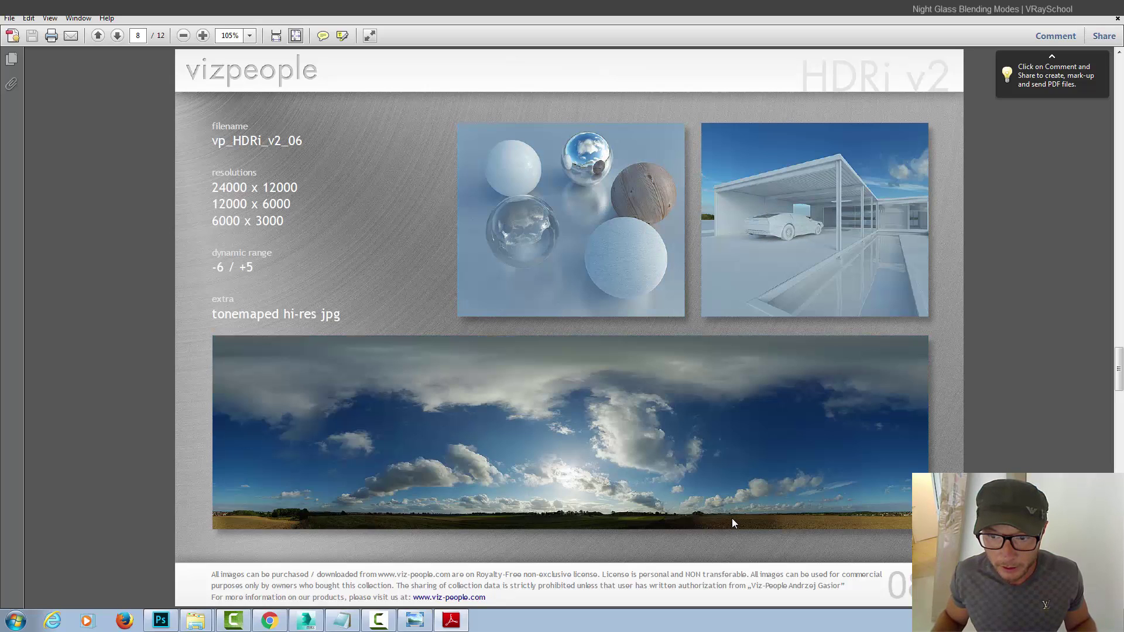
scroll(732, 523, down, 2)
scroll(830, 516, down, 2)
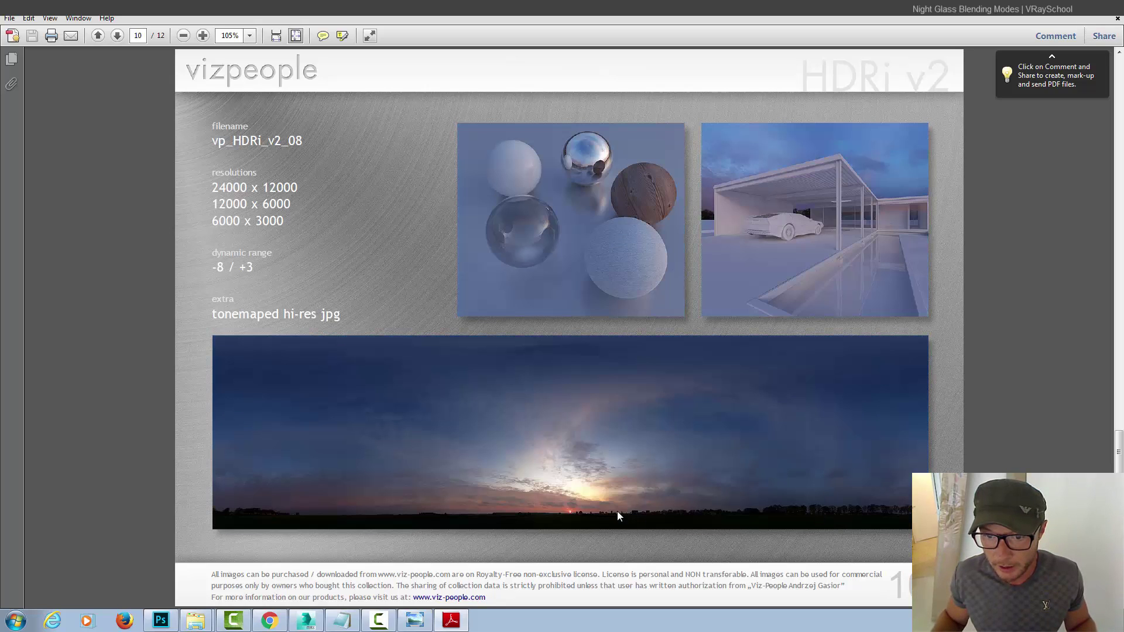
Step: Switch to Photoshop and examine the night glass across the city render and up close on the lattice-framed tower
click(161, 621)
scroll(557, 421, down, 10)
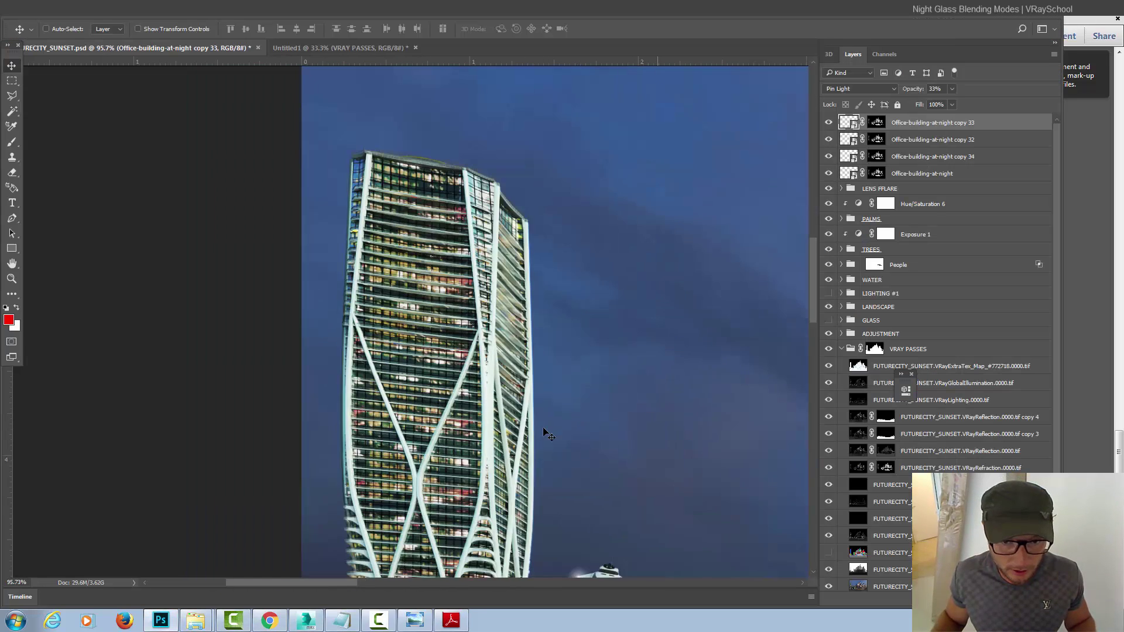
scroll(402, 337, up, 4)
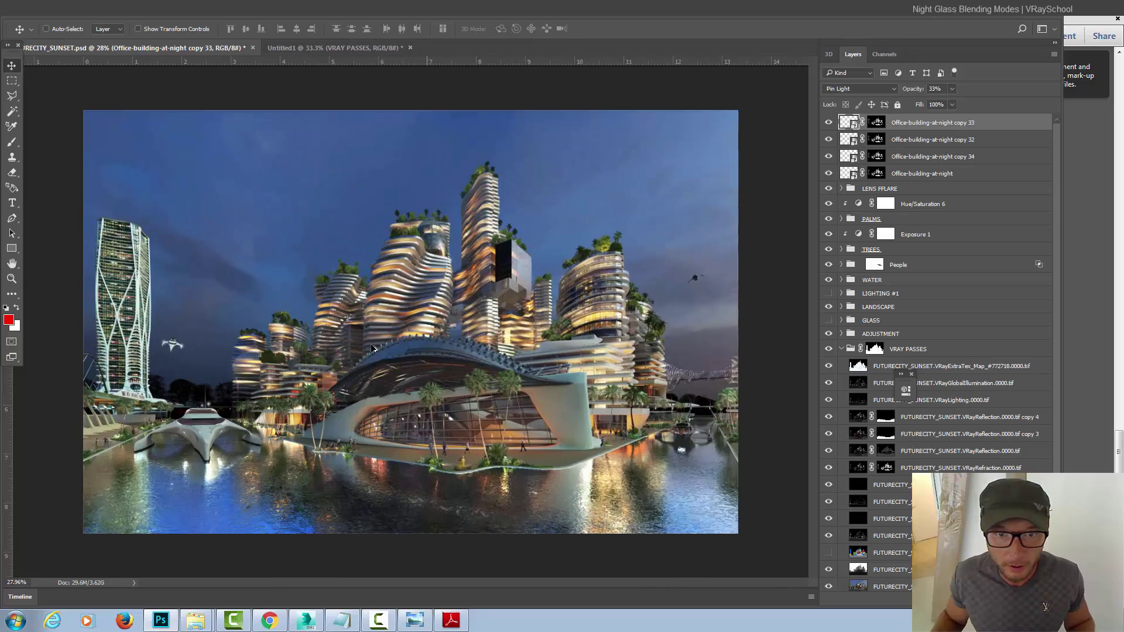
scroll(401, 311, down, 2)
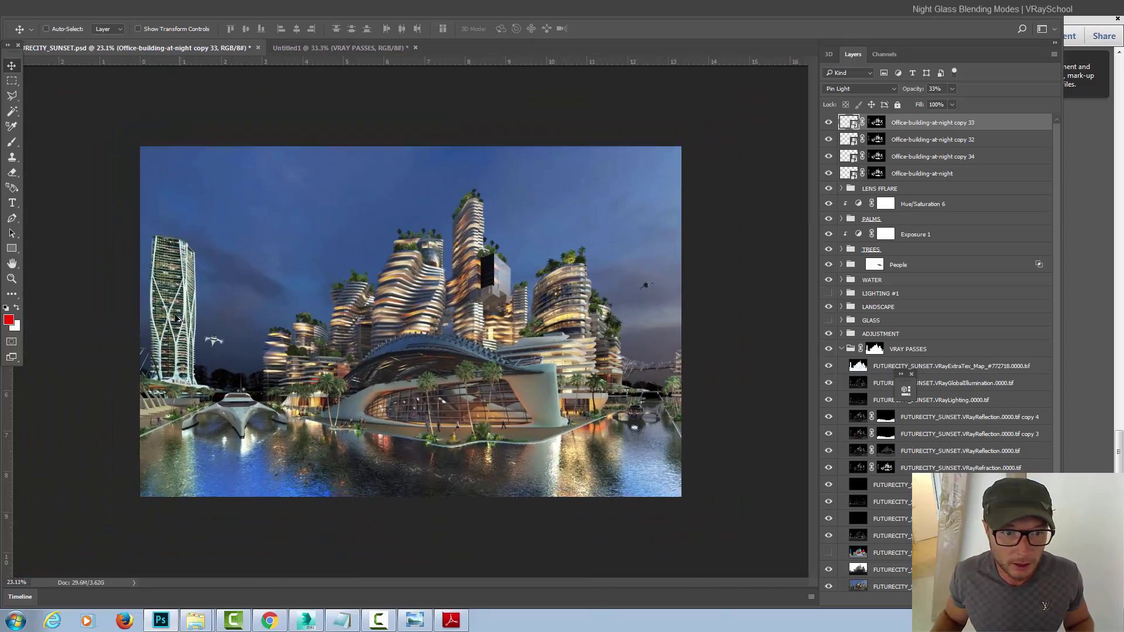
scroll(82, 314, up, 8)
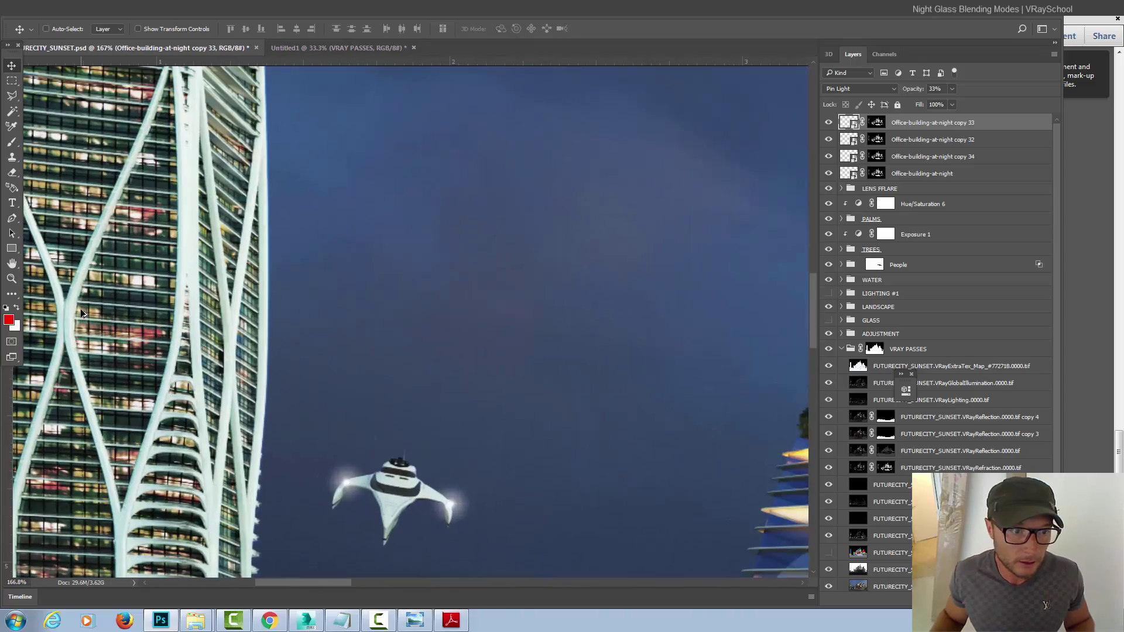
Step: Stamp all visible layers into a new merged layer directly above the GLASS group
scroll(83, 313, down, 3)
drag(145, 272, 476, 257)
drag(577, 156, 563, 180)
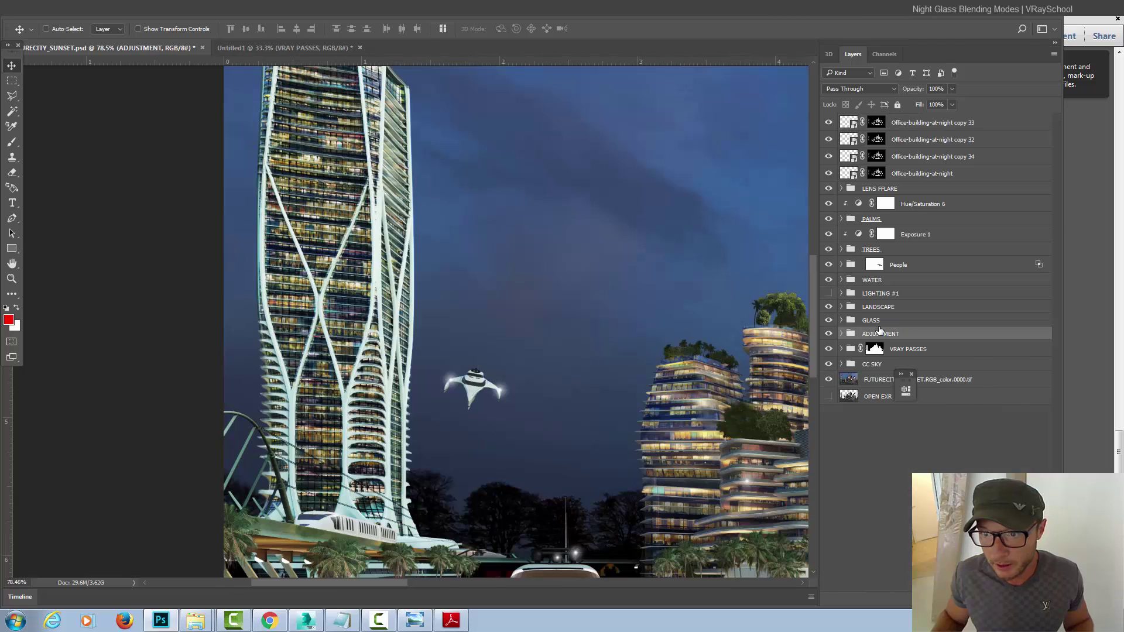
click(881, 324)
key(ctrl)
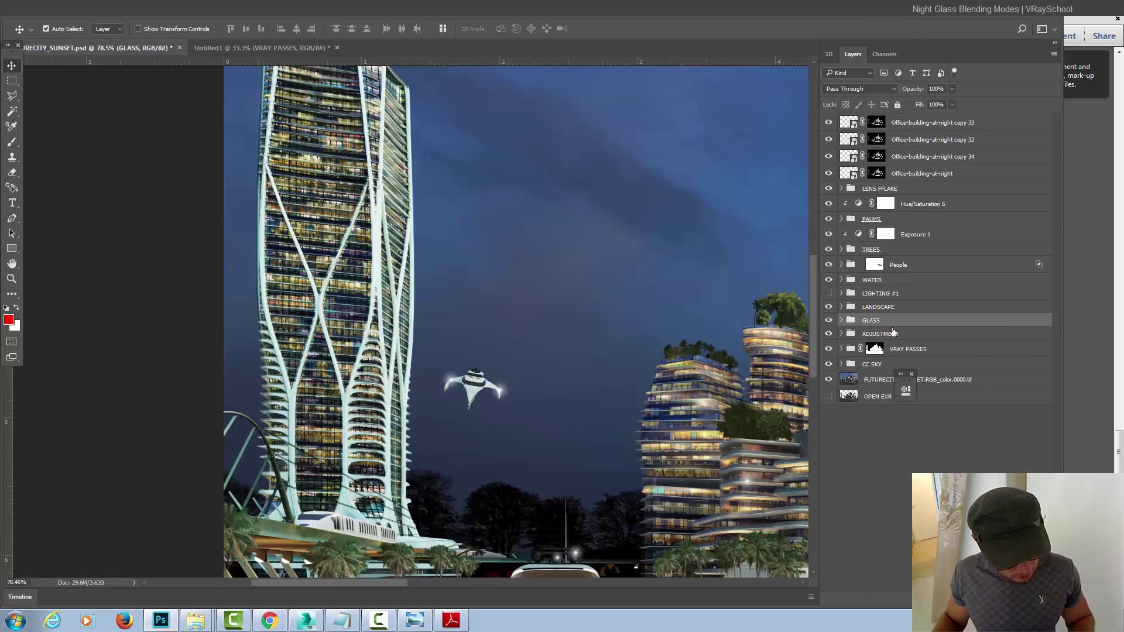
key(ctrl+shift+alt+e)
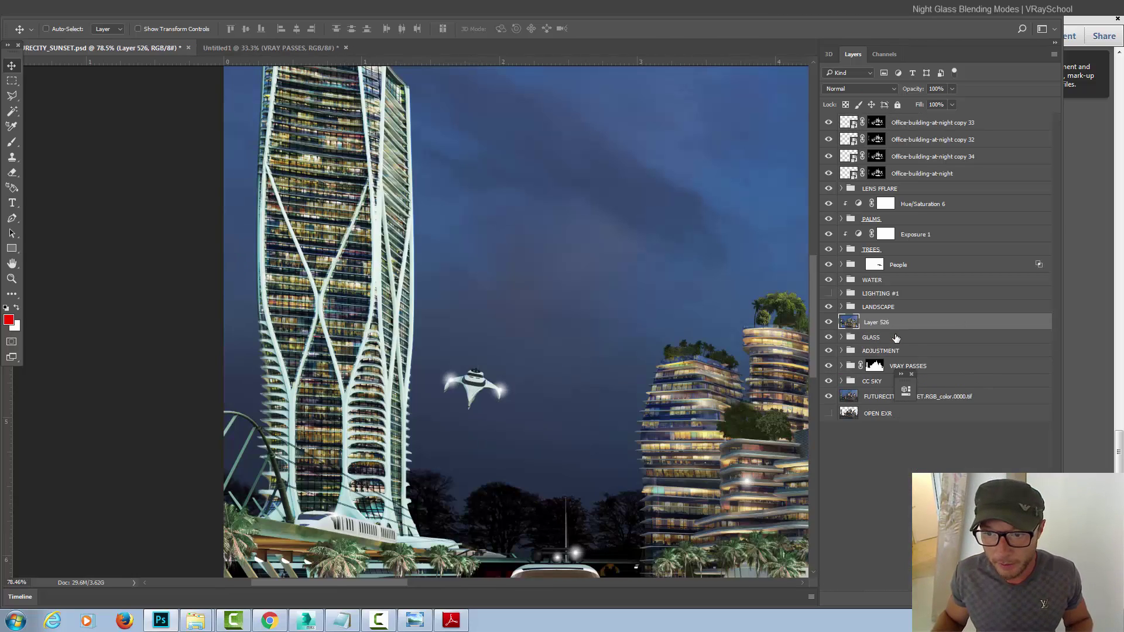
Step: Load the Curves 513 mask as a selection of the lattice-framed tower, and collapse the ADJUSTMENT and People groups
right_click(319, 216)
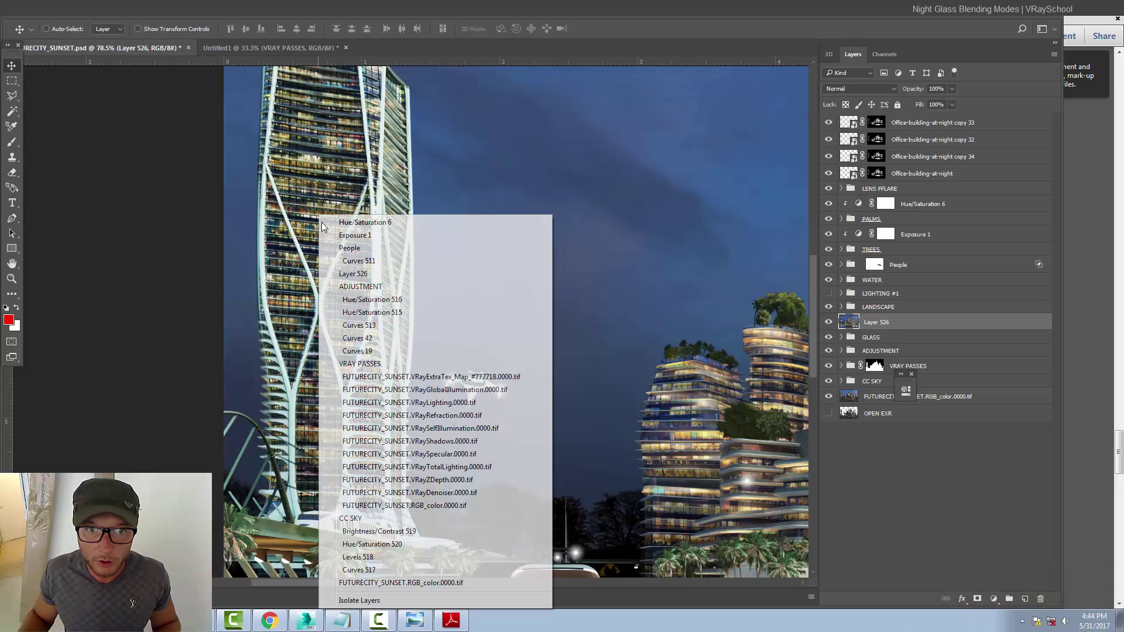
click(383, 268)
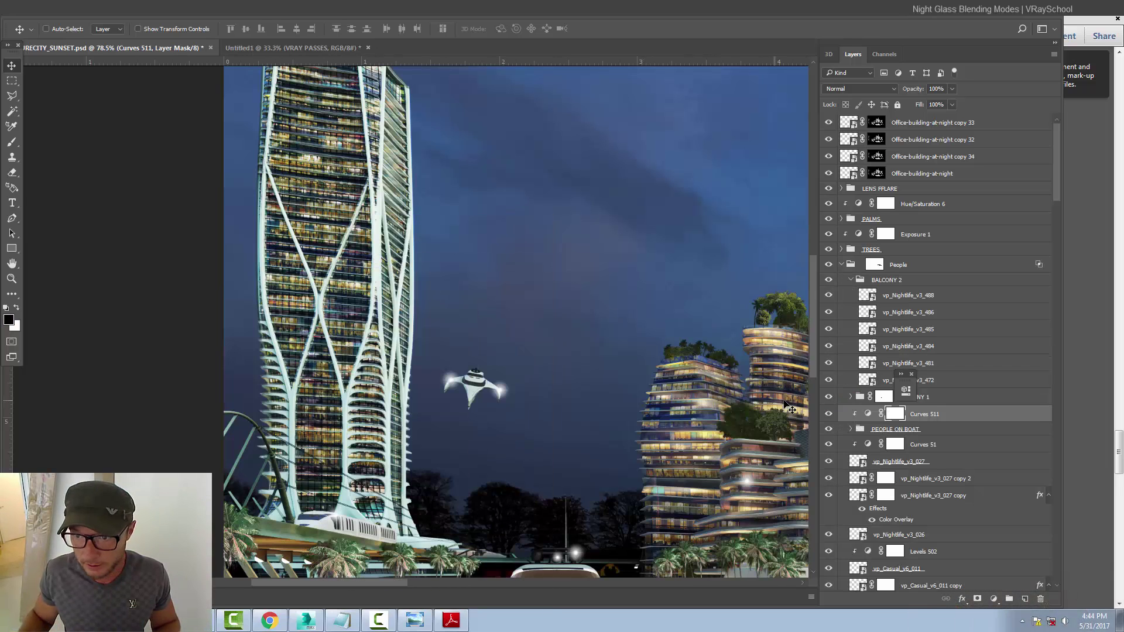
right_click(337, 198)
click(364, 337)
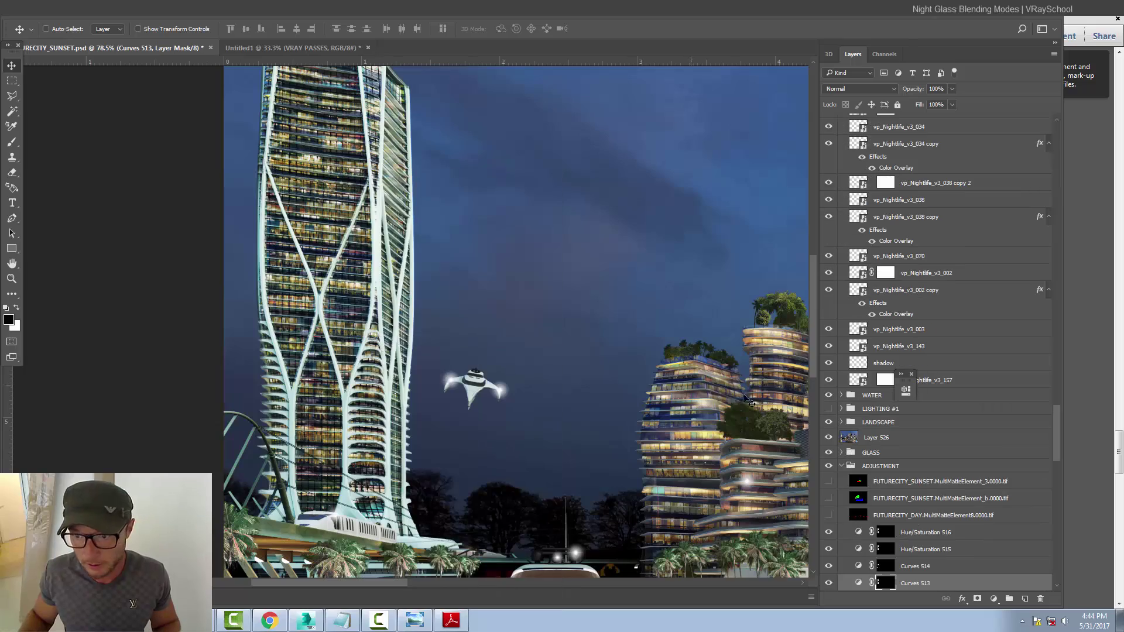
ctrl+click(886, 584)
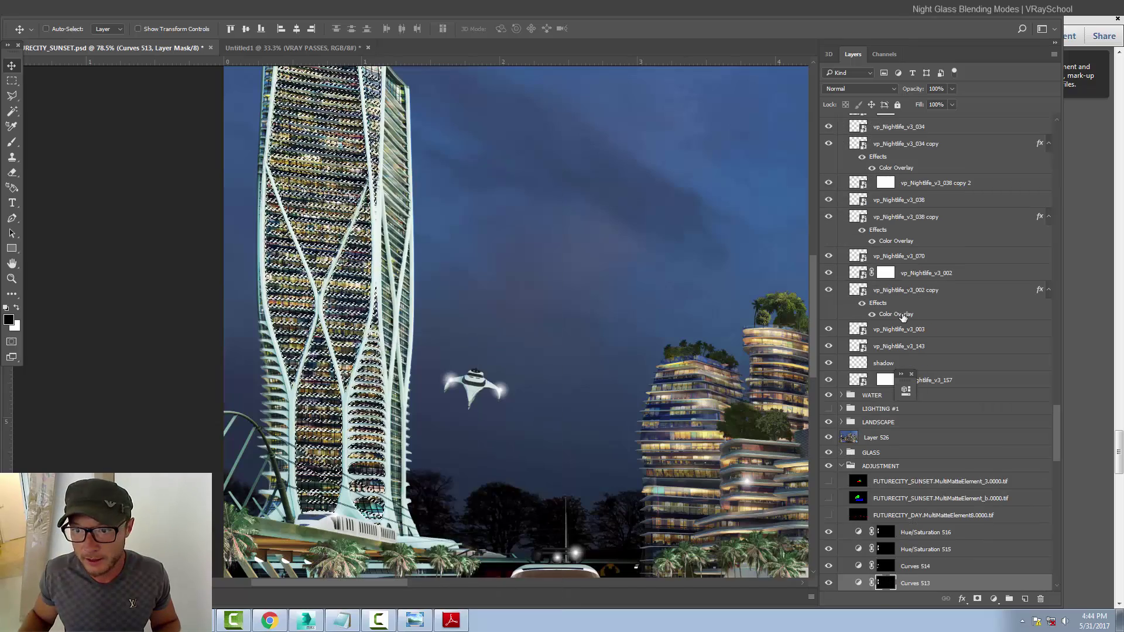
click(843, 468)
scroll(1048, 411, up, 8)
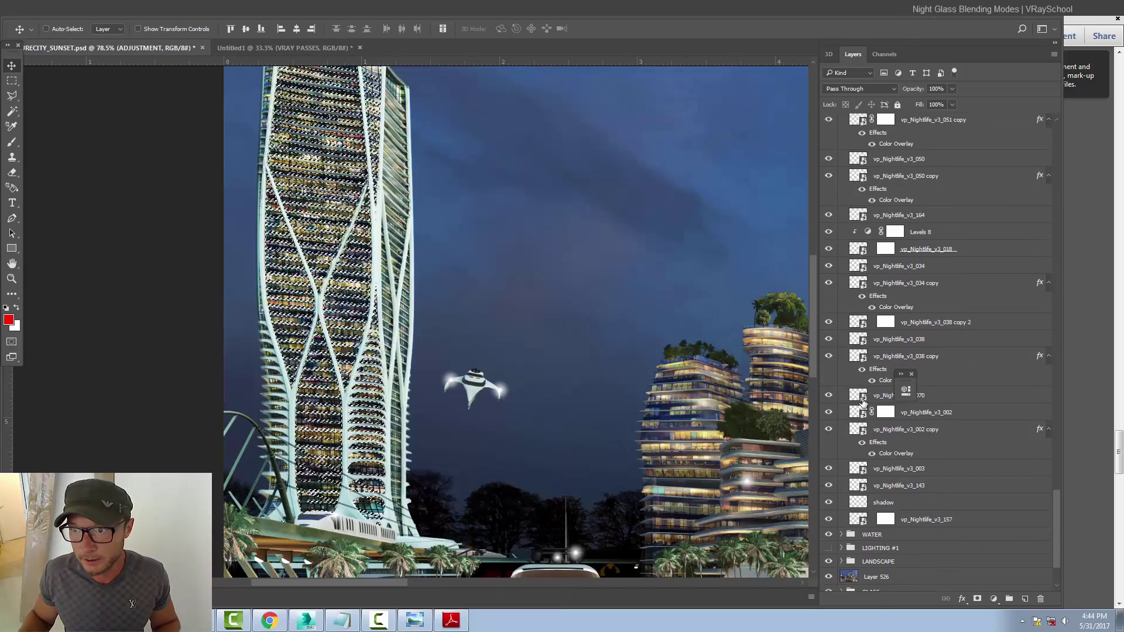
drag(1048, 411, 1052, 113)
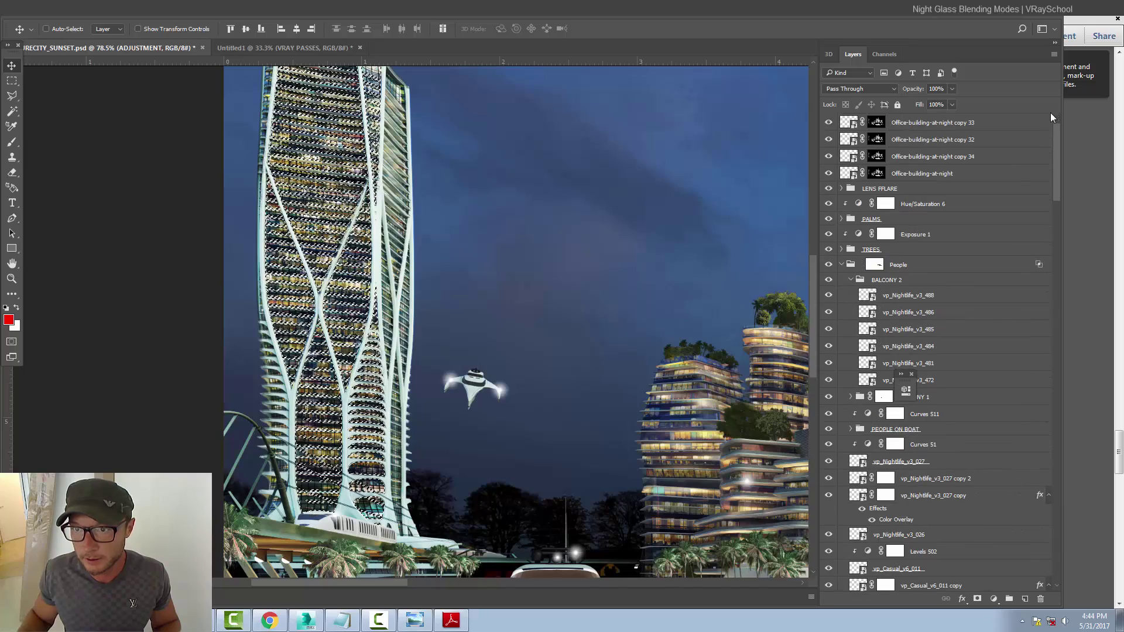
click(841, 266)
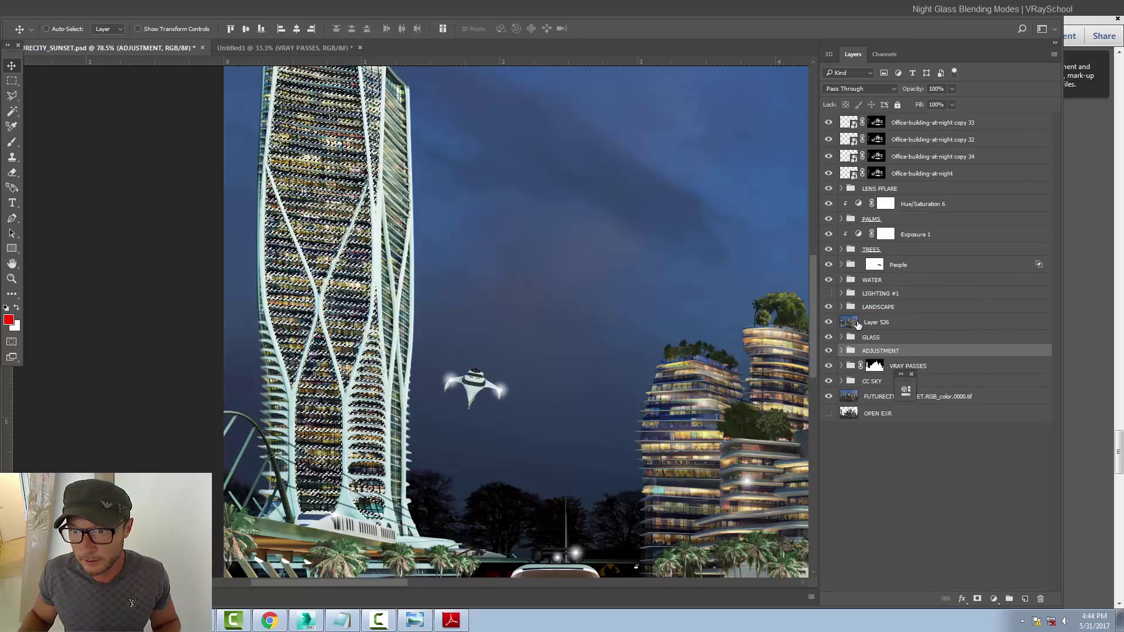
Step: Mask the merged layer to the tower selection and apply the mask permanently
click(890, 322)
click(977, 598)
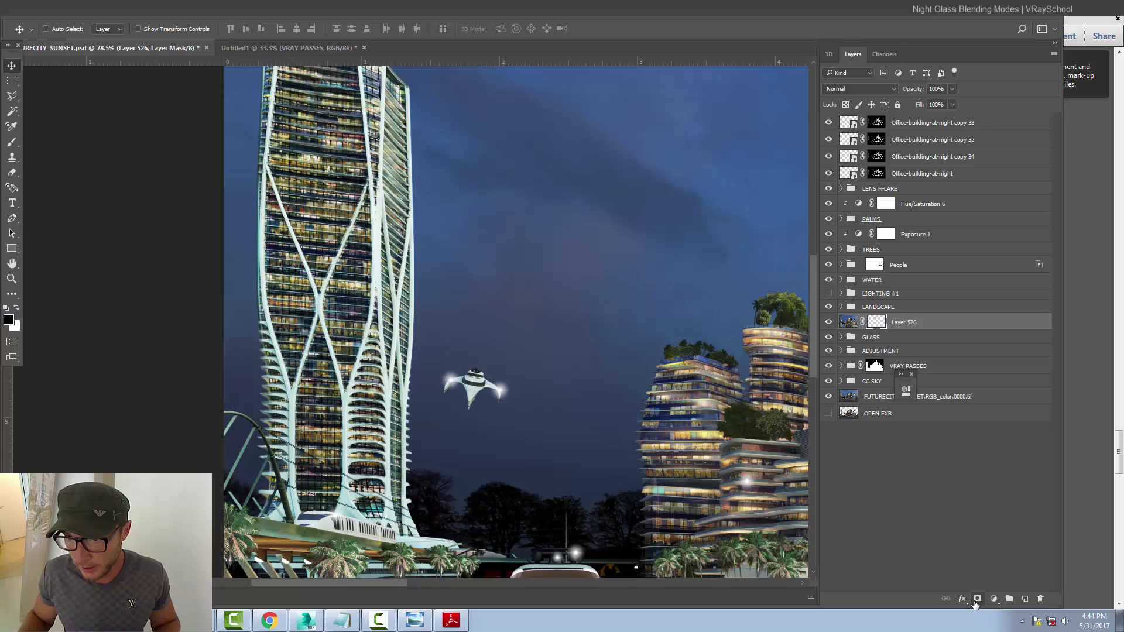
right_click(879, 324)
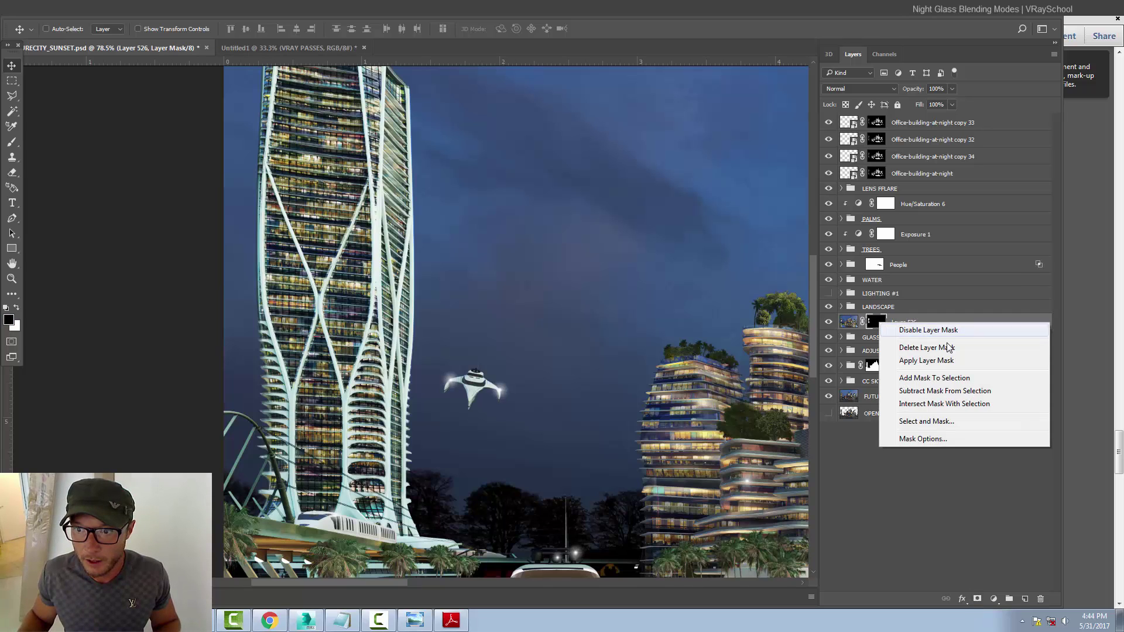
click(896, 343)
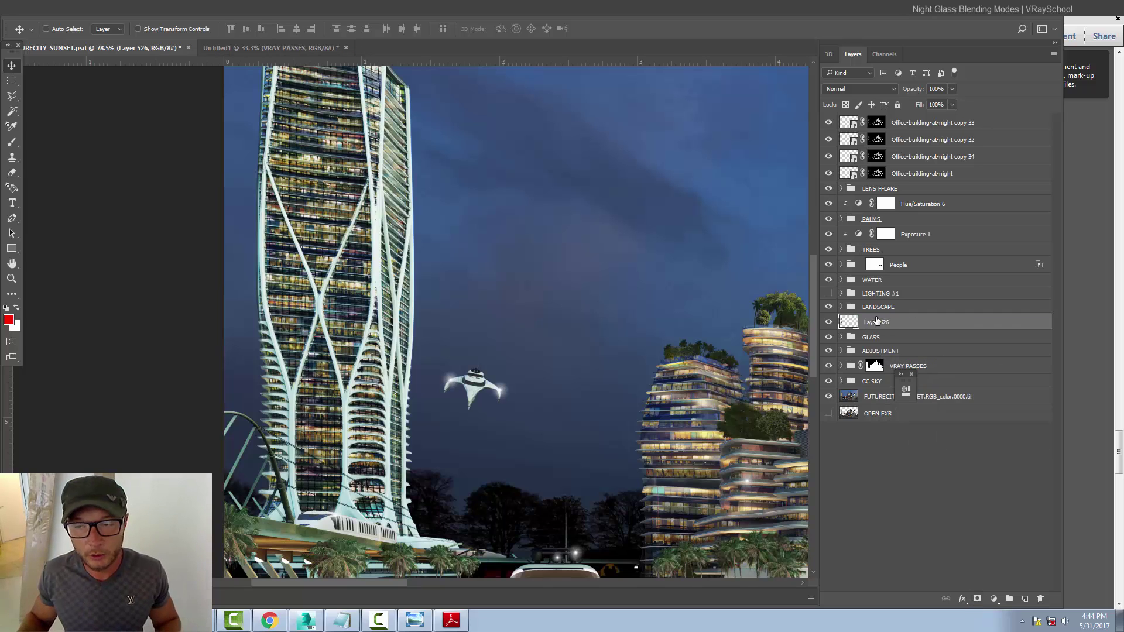
Step: Blend the cut-out tower layer in Overlay mode at 60% opacity
click(860, 89)
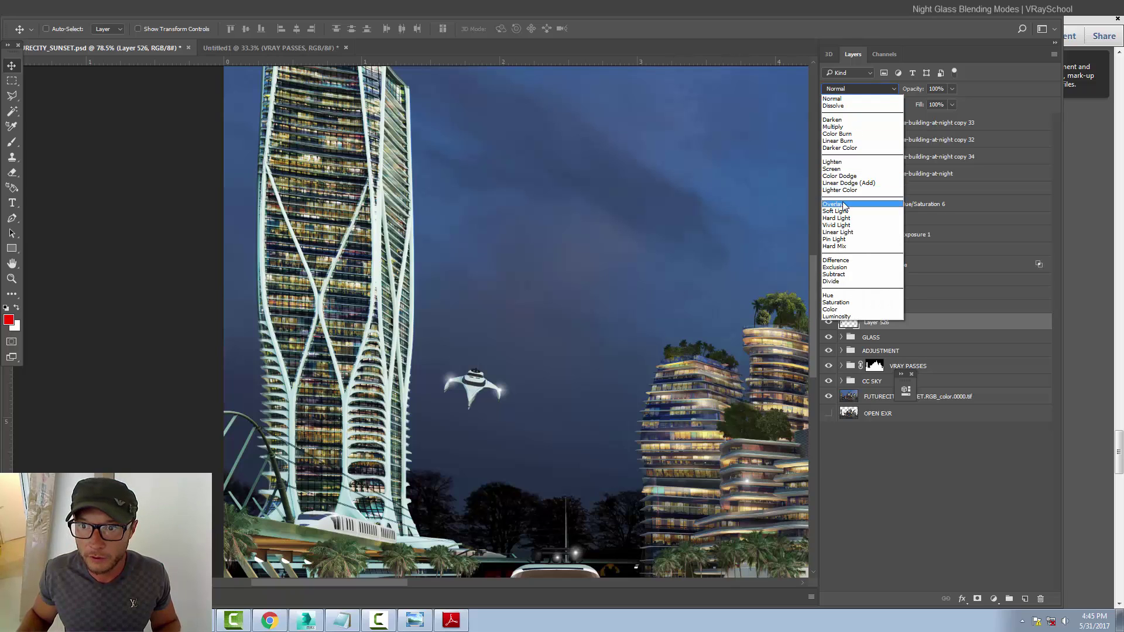
click(861, 205)
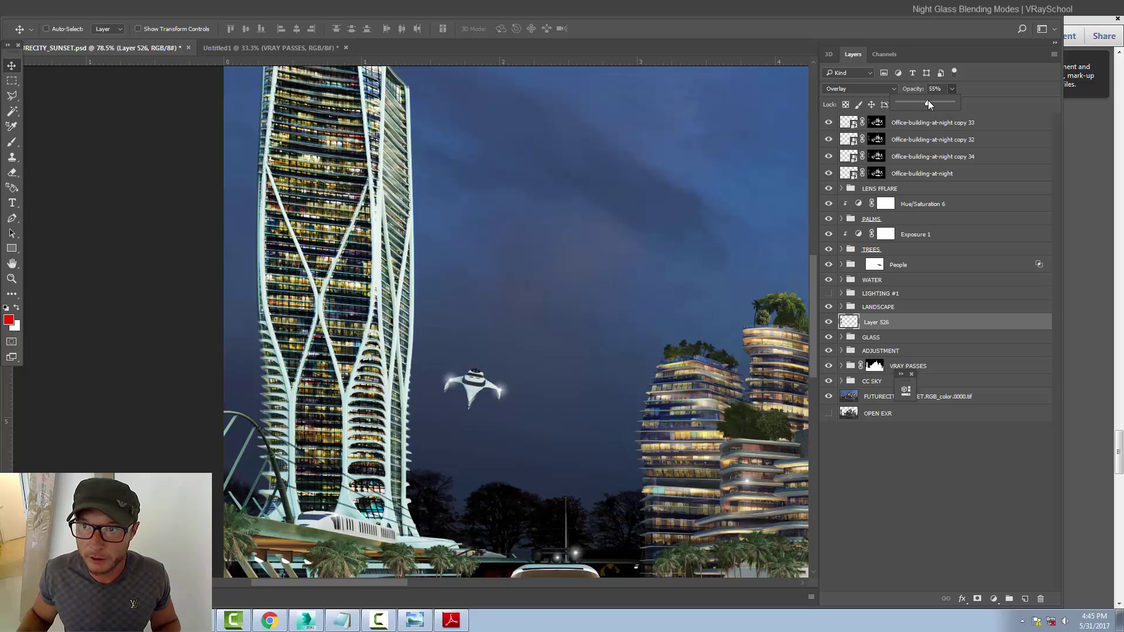
drag(933, 103, 930, 103)
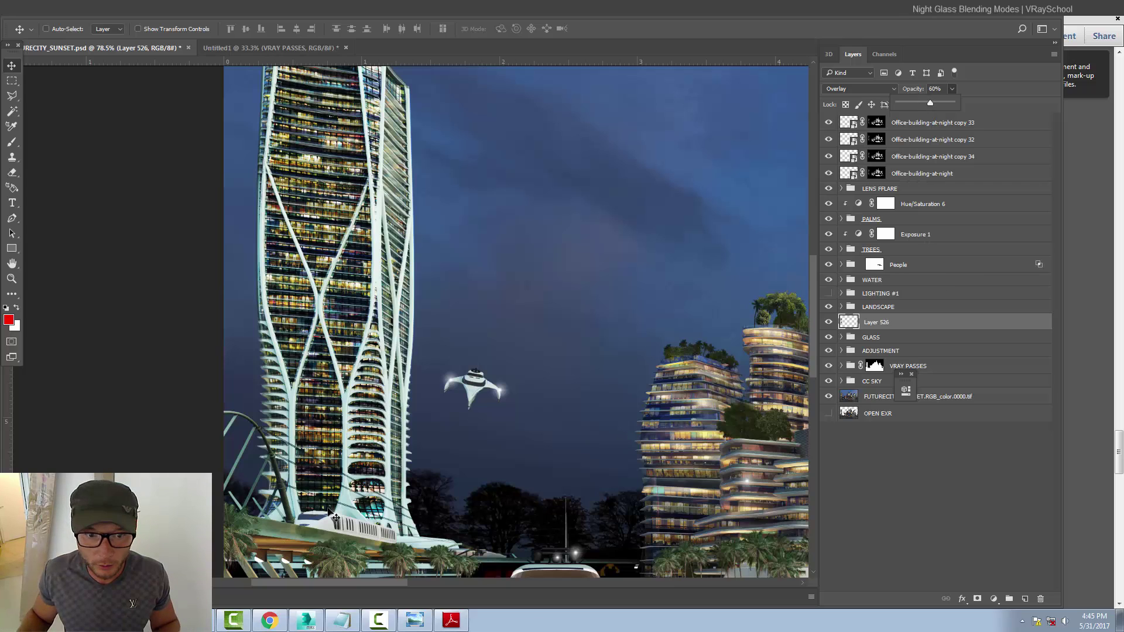
Step: Duplicate the Overlay tower layer, set the copy to Soft Light at 33% opacity, and compare it hidden and shown
drag(953, 325, 1024, 597)
click(859, 88)
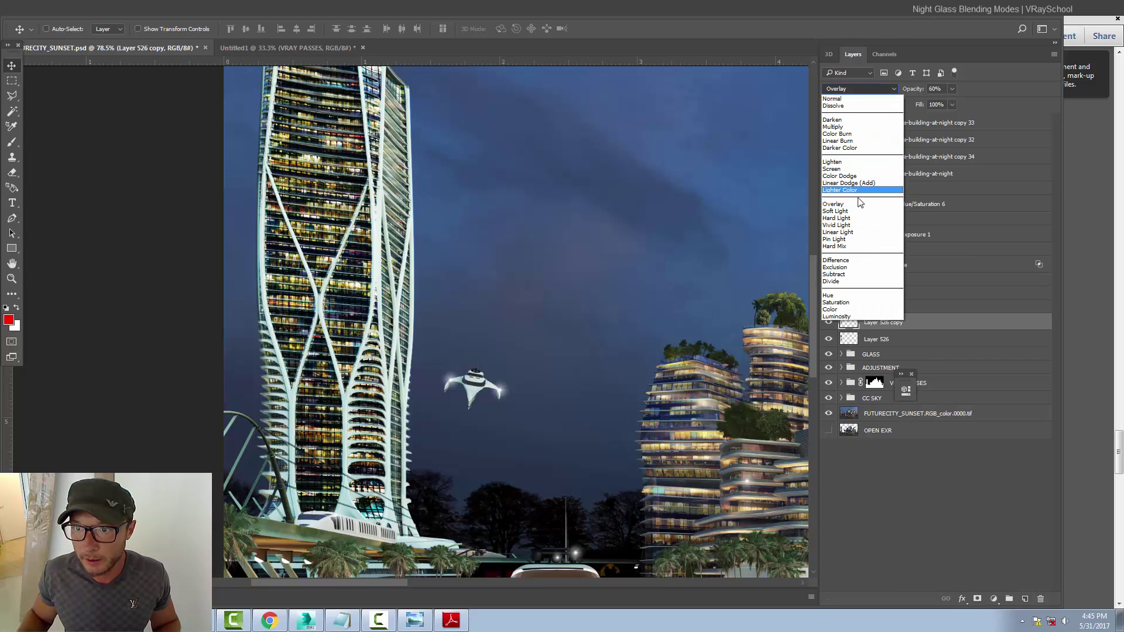
click(857, 212)
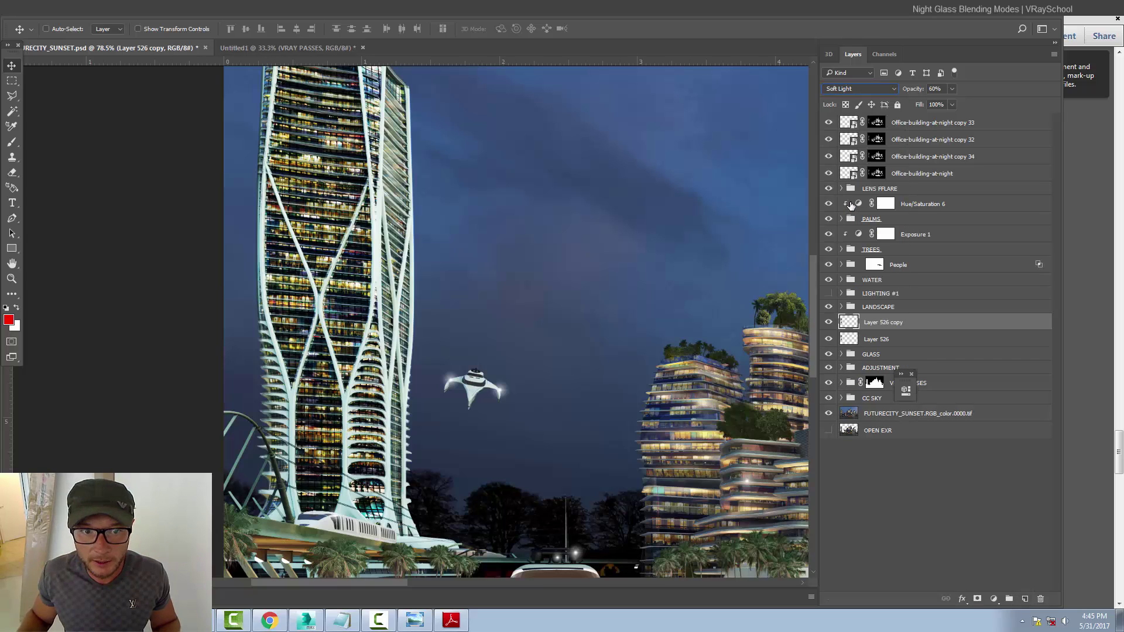
click(829, 323)
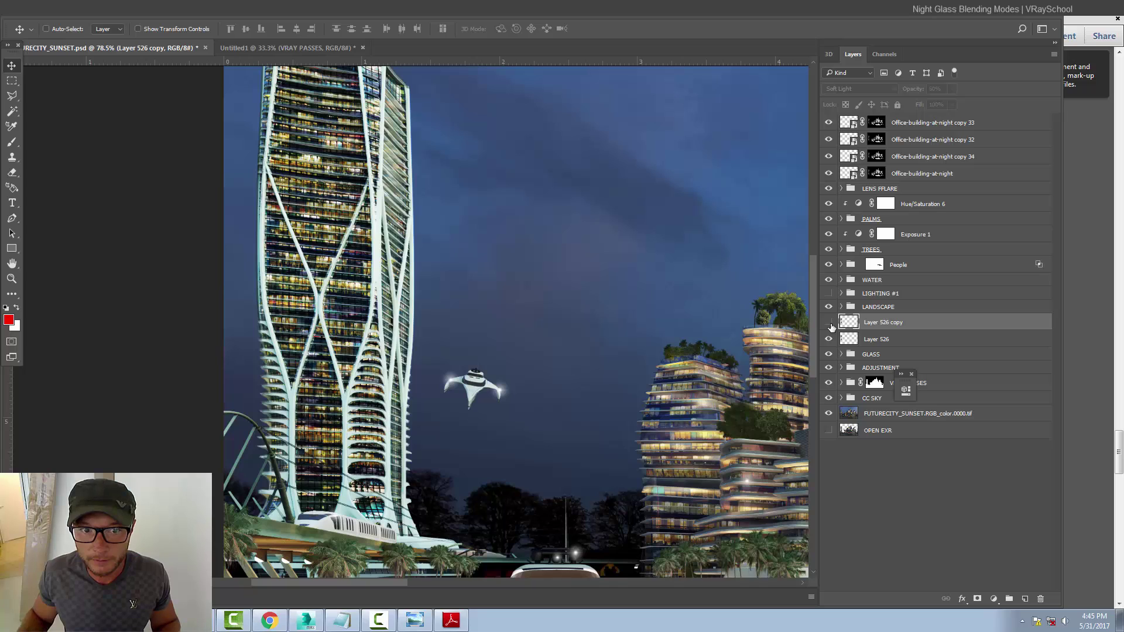
click(829, 322)
click(952, 88)
mouse_move(945, 102)
mouse_down()
mouse_move(1001, 108)
mouse_move(913, 100)
mouse_move(941, 107)
mouse_up()
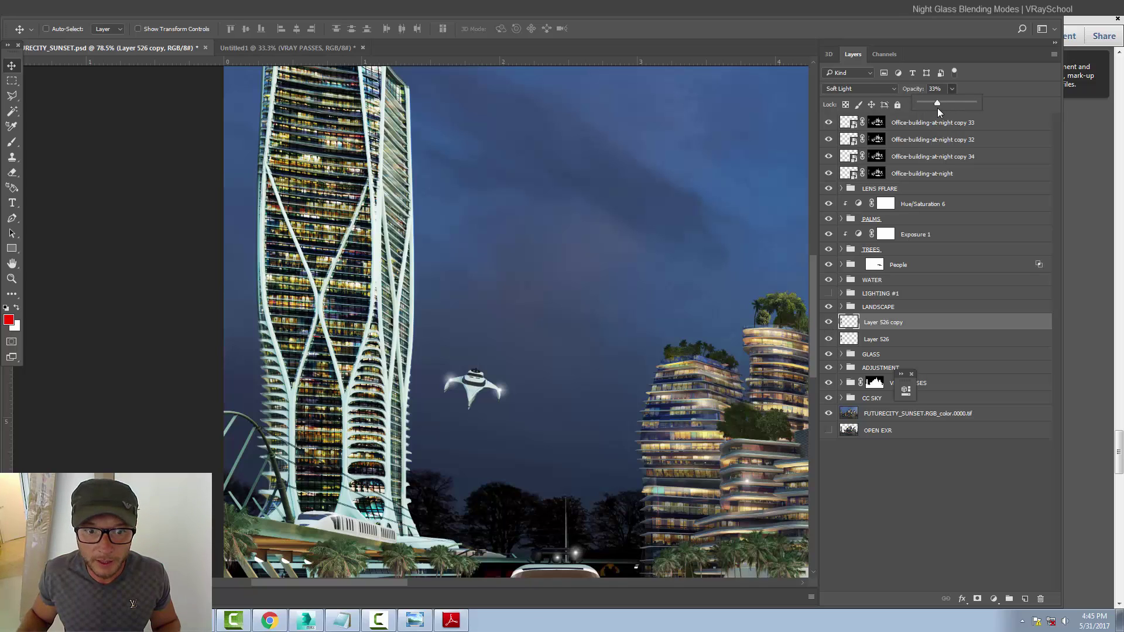
Step: Duplicate the Soft Light tower layer, try Pin Light on the copy, and settle on Color Dodge at 26% opacity
key(ctrl+j)
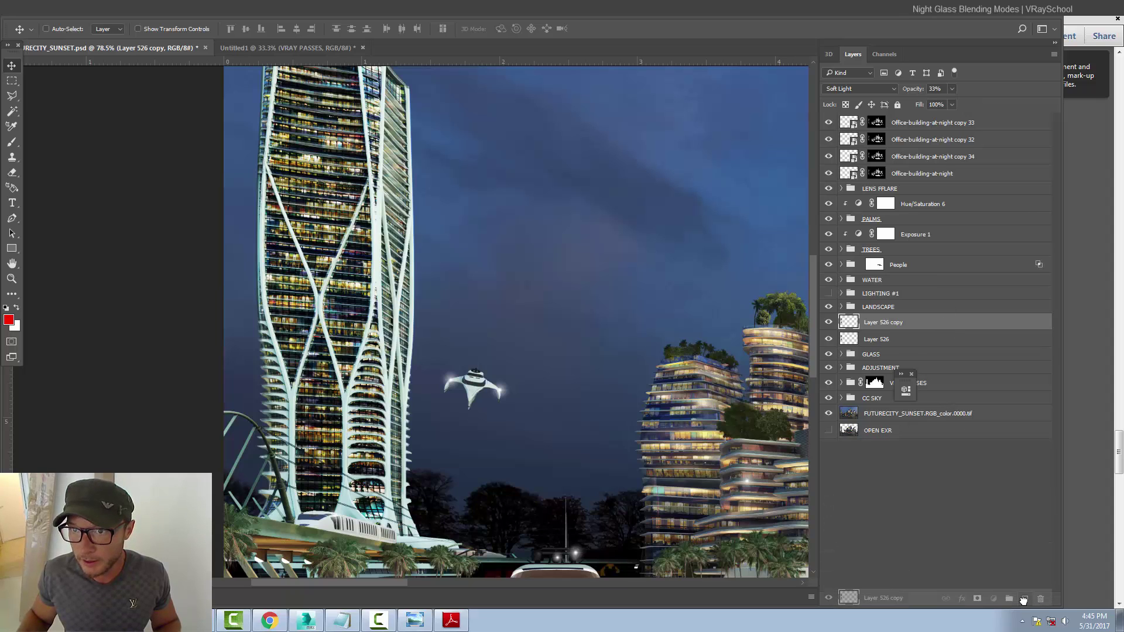
click(859, 88)
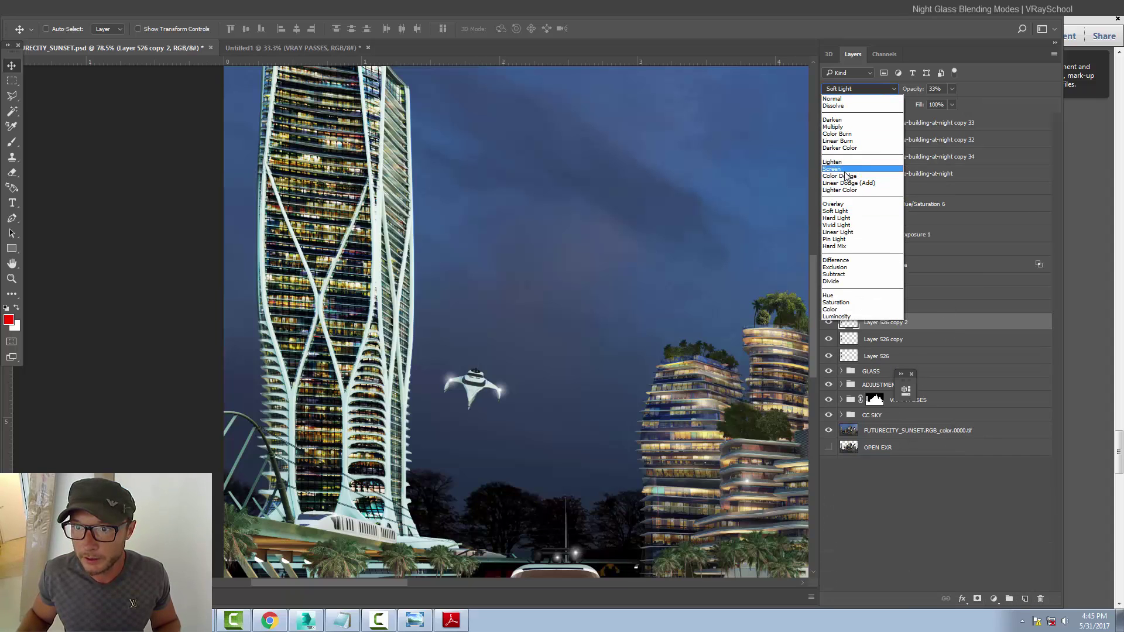
click(849, 240)
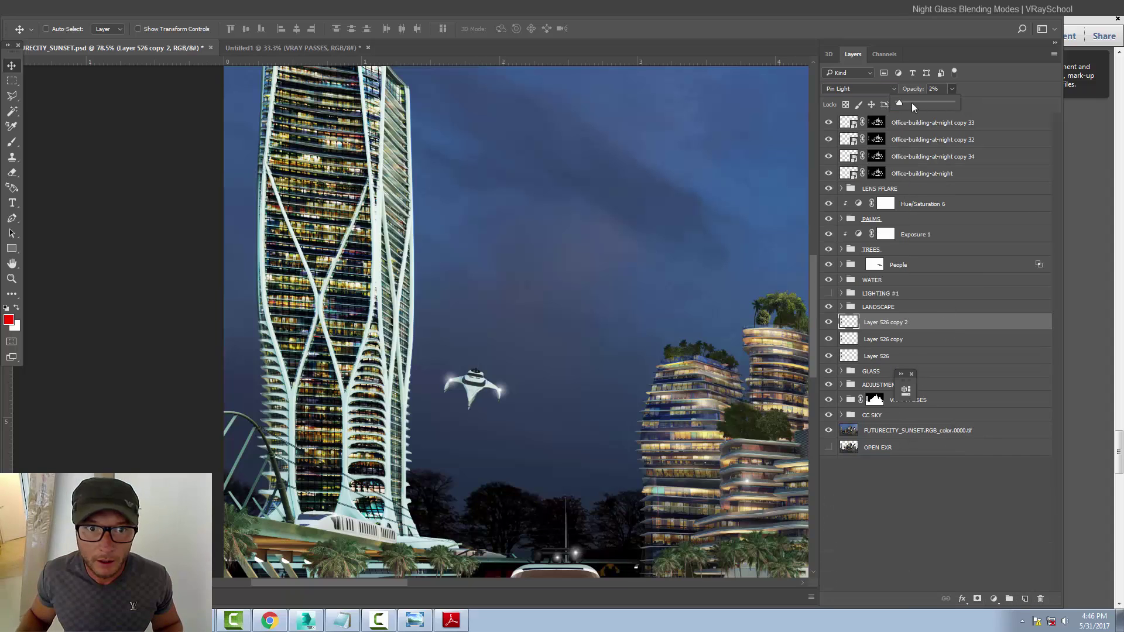
drag(912, 103, 892, 99)
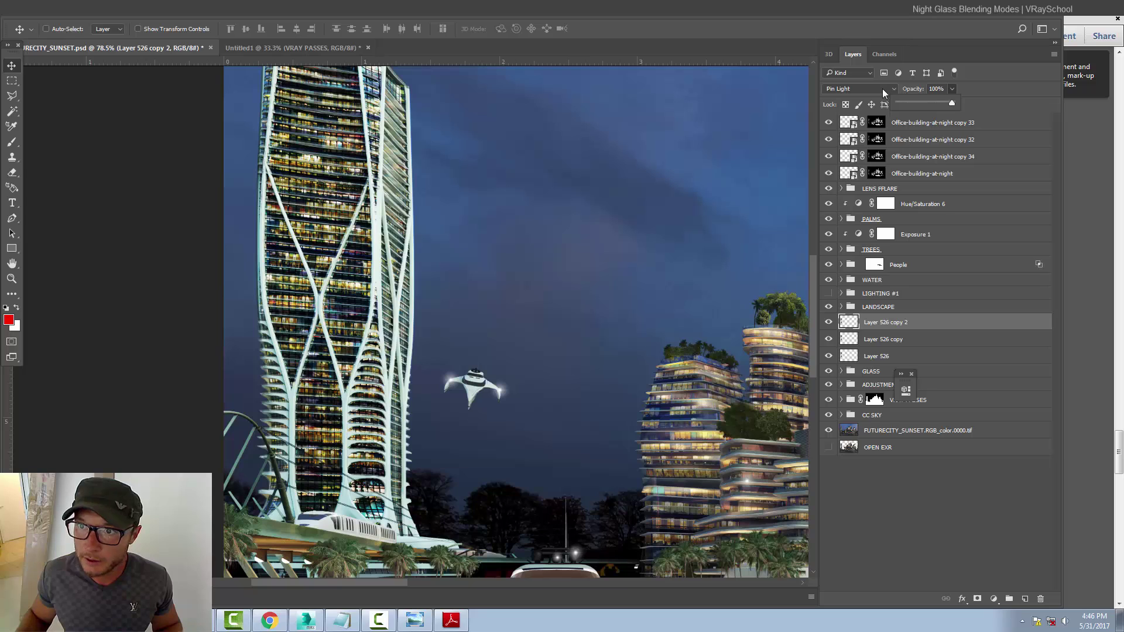
click(883, 89)
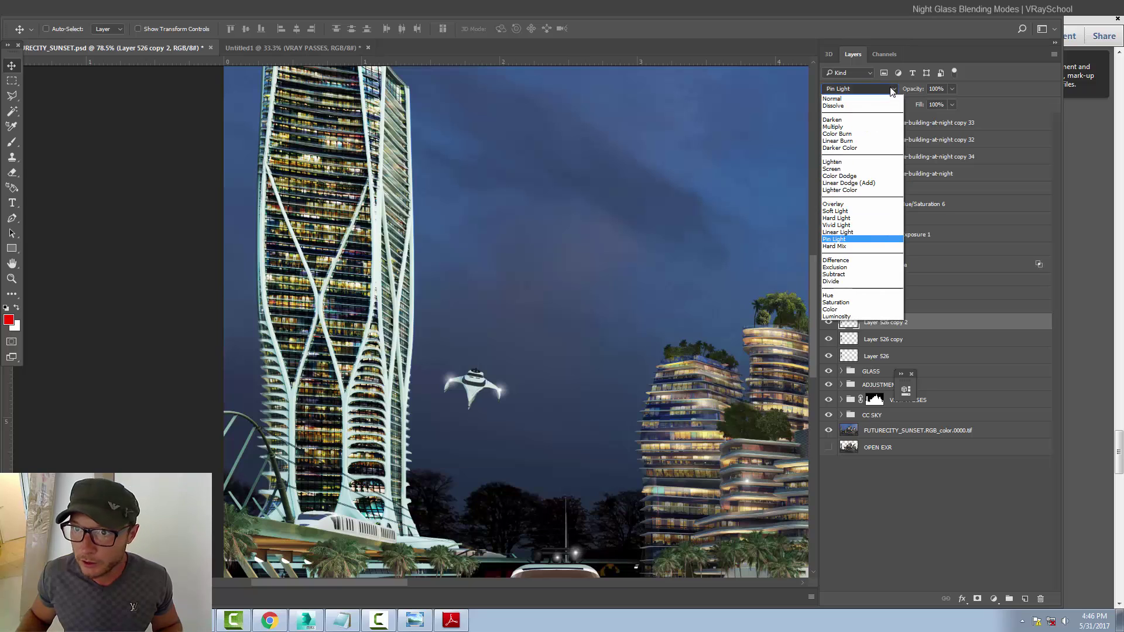
click(838, 176)
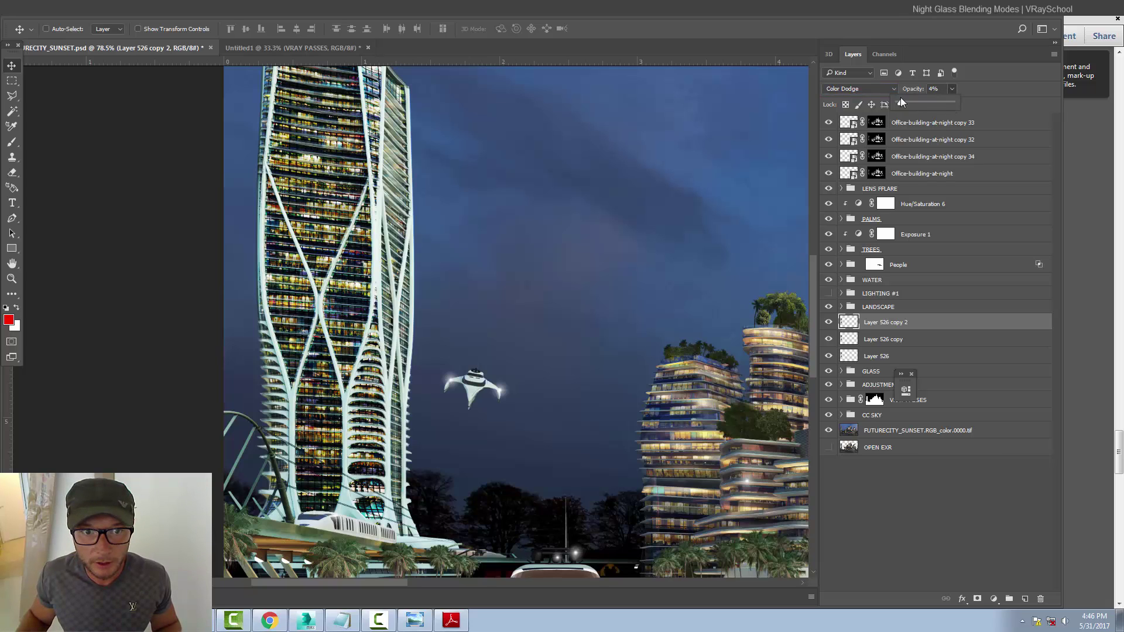
drag(900, 98, 921, 101)
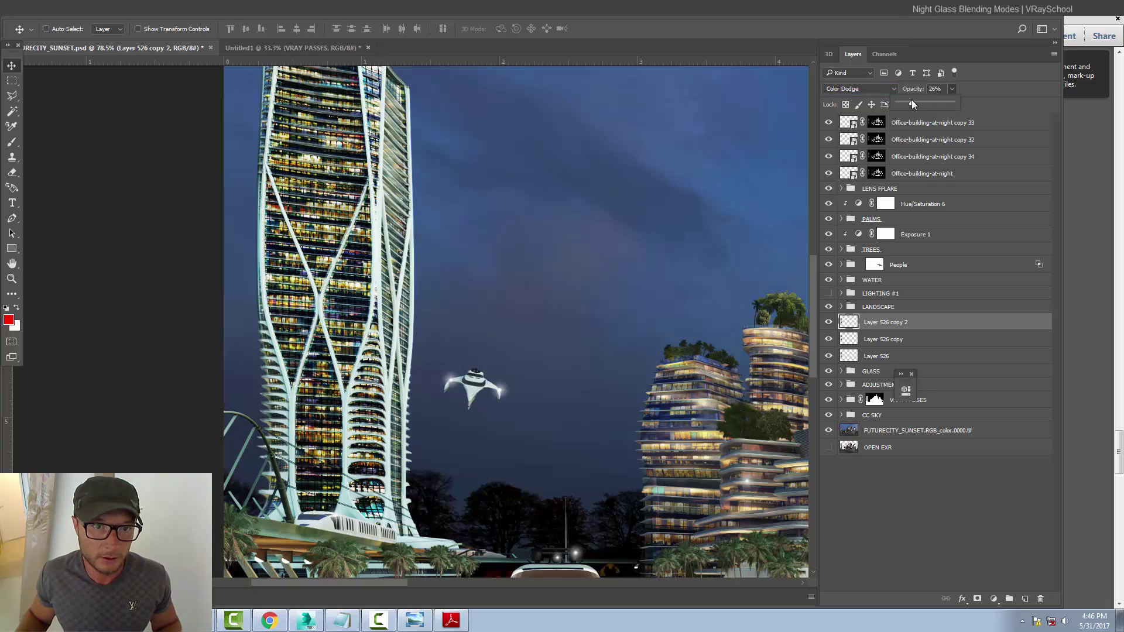
Step: Duplicate the Color Dodge tower layer and set the new copy's blend mode to Normal
click(12, 279)
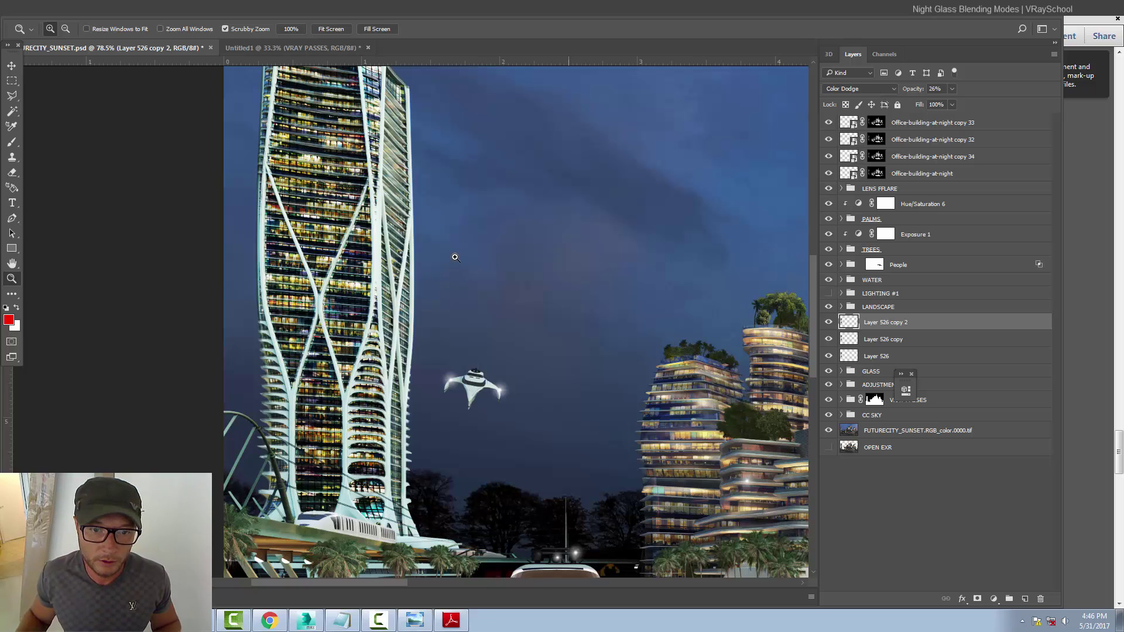
alt+click(398, 243)
alt+click(398, 243)
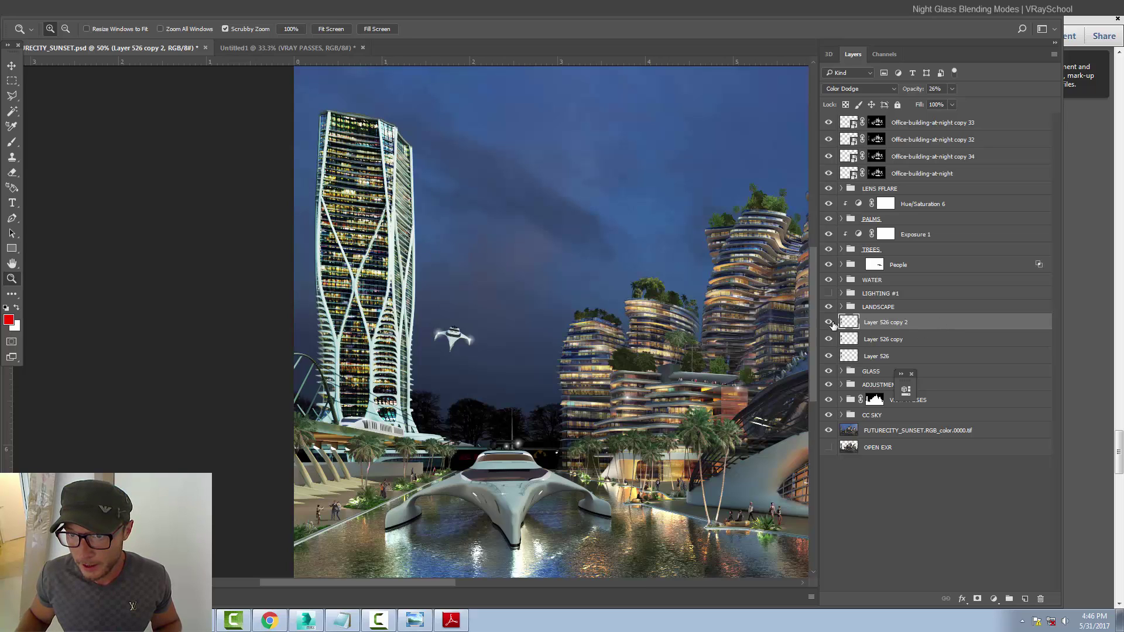
drag(923, 324, 1024, 599)
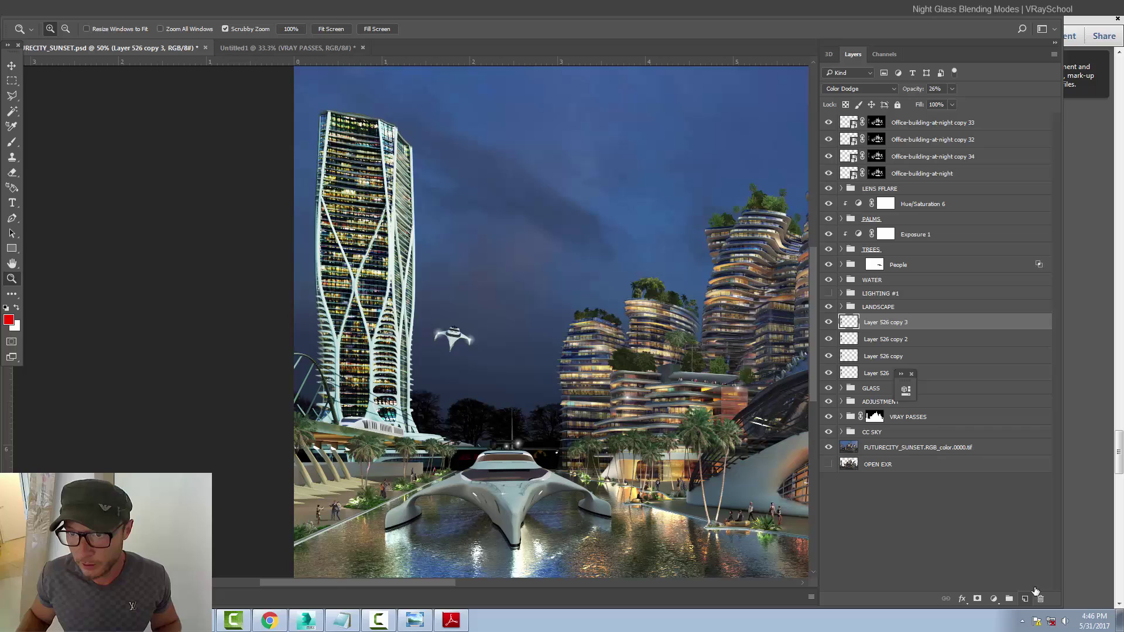
click(859, 90)
click(849, 94)
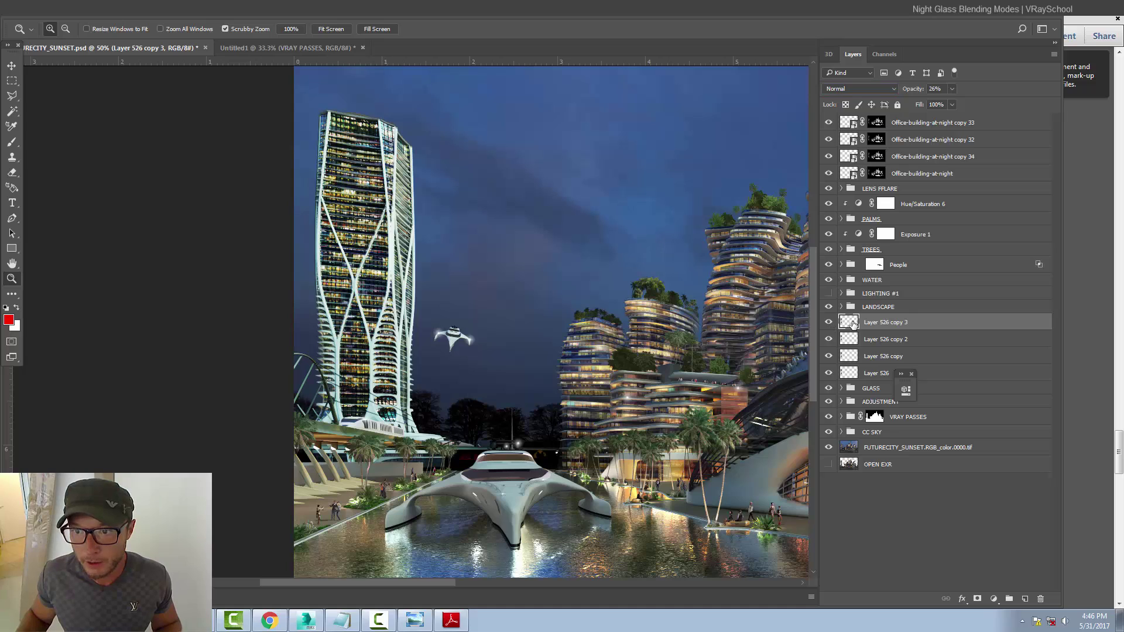
Step: Apply a Diffuse Glow filter to the Normal tower copy with Graininess 0, Glow Amount 12 and Clear Amount 12
click(175, 16)
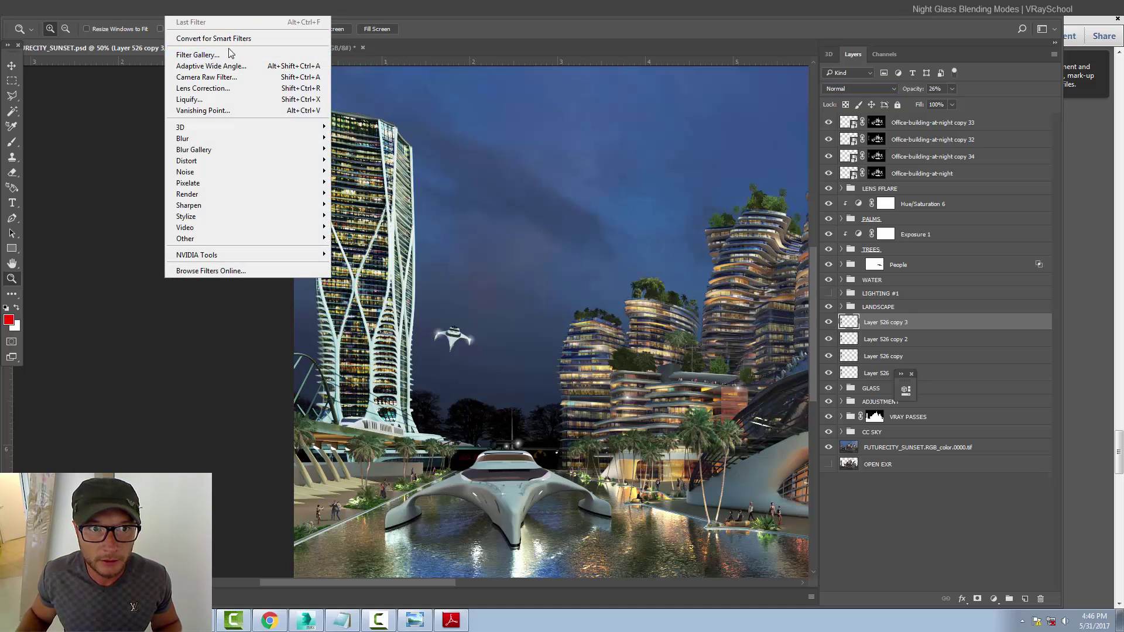
click(186, 58)
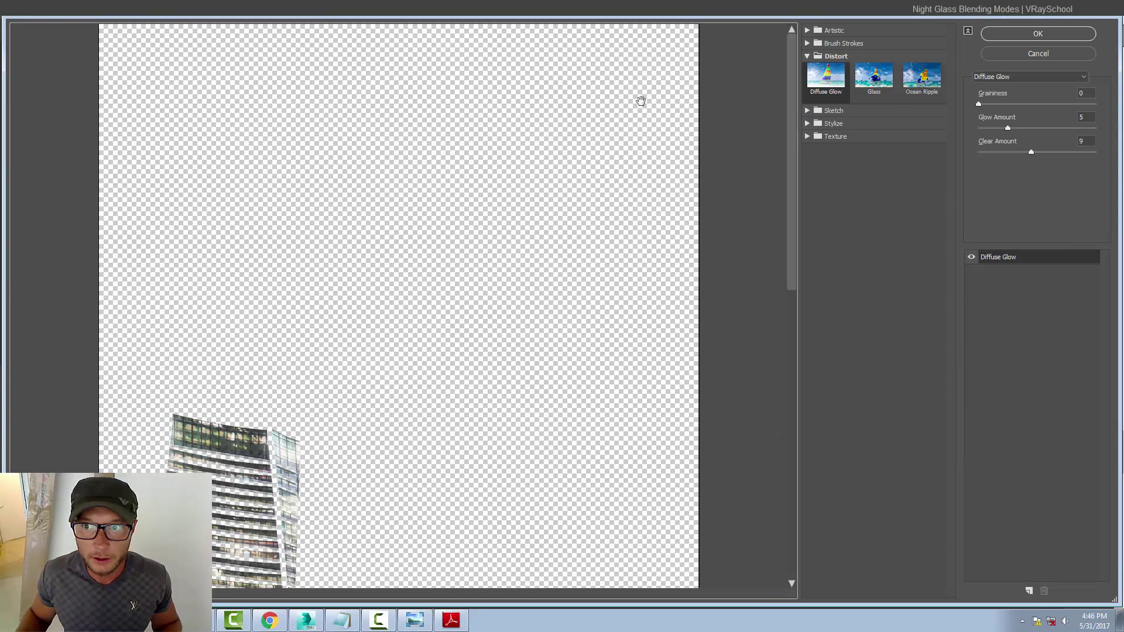
scroll(371, 301, down, 10)
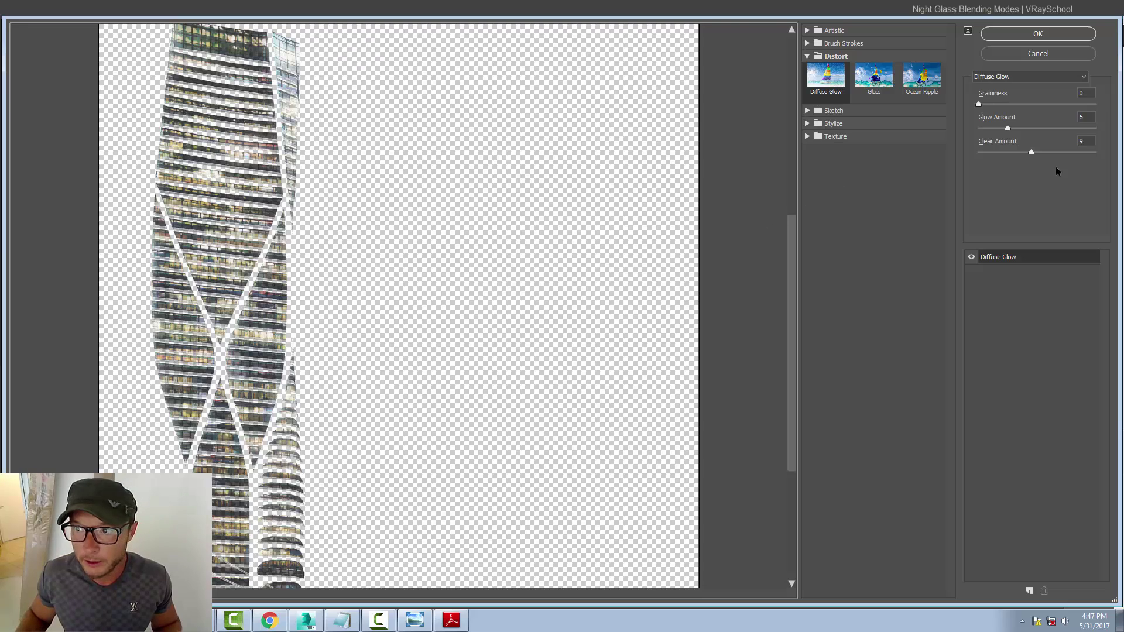
drag(1030, 153, 1048, 128)
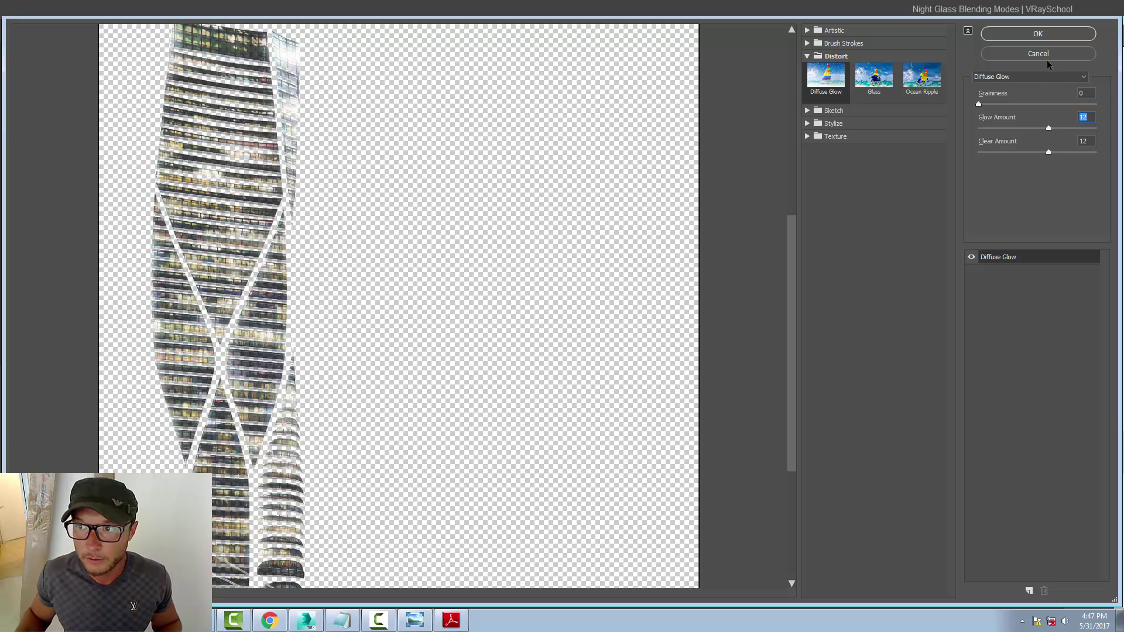
click(1044, 33)
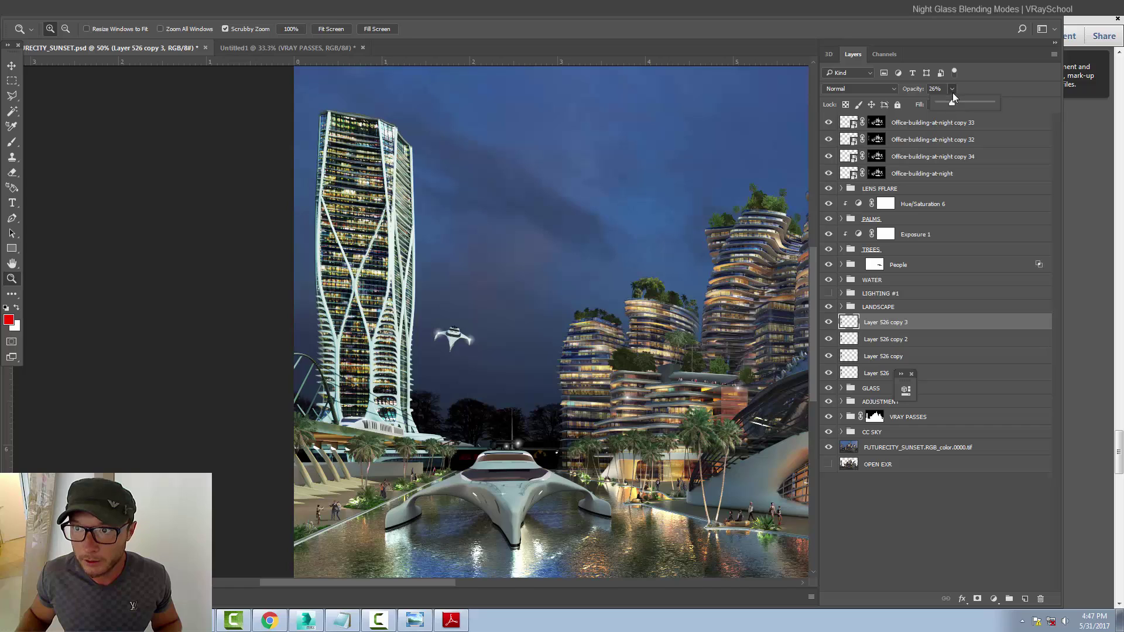
Step: Try full opacity on the Diffuse Glow tower copy, settle on 17%, and check the tower against the whole city render
drag(953, 90, 1051, 116)
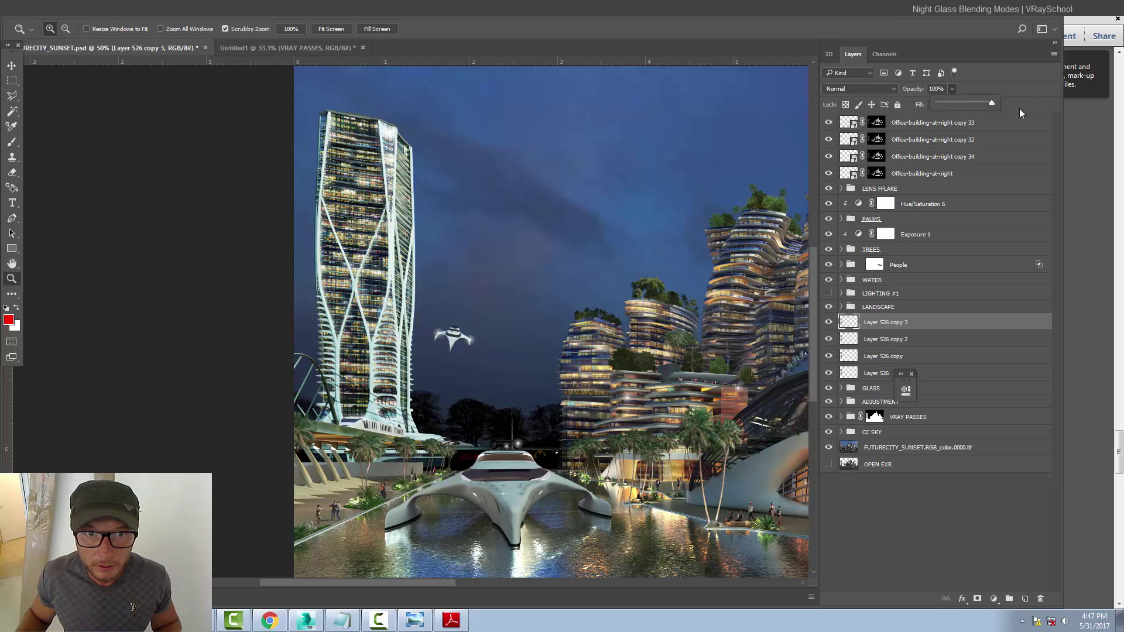
drag(971, 103, 938, 98)
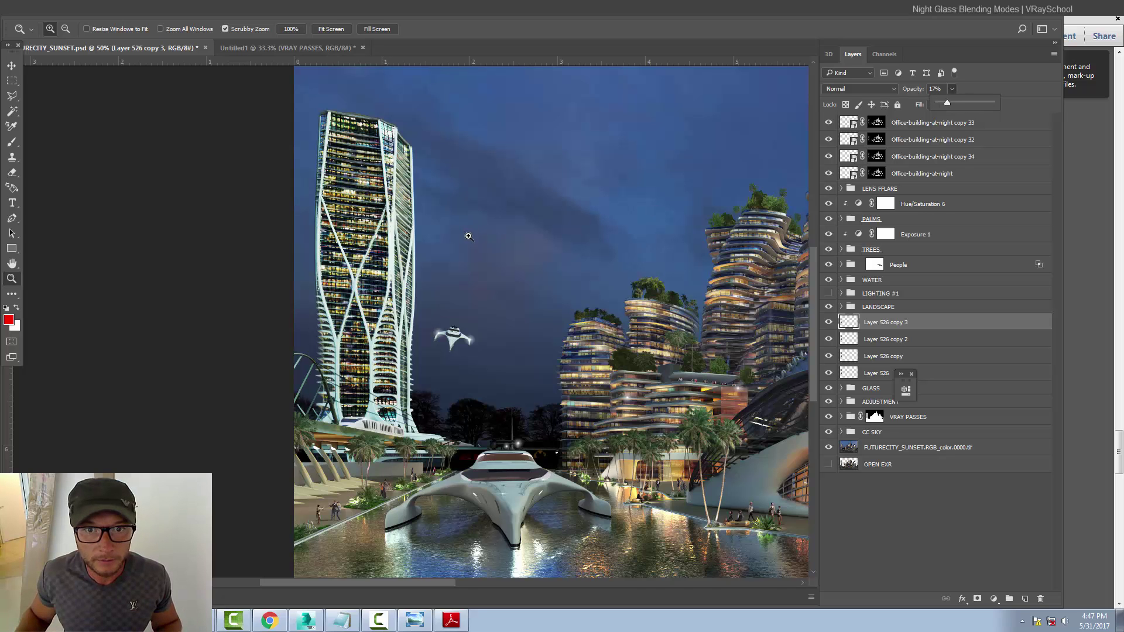
alt+click(438, 242)
alt+click(439, 242)
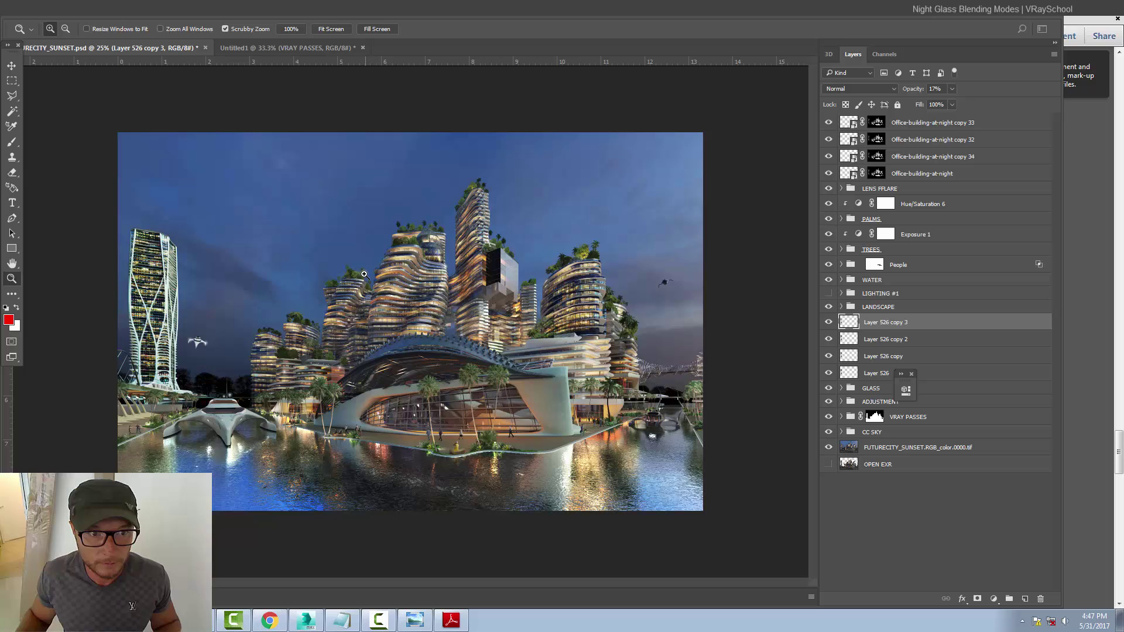
click(145, 317)
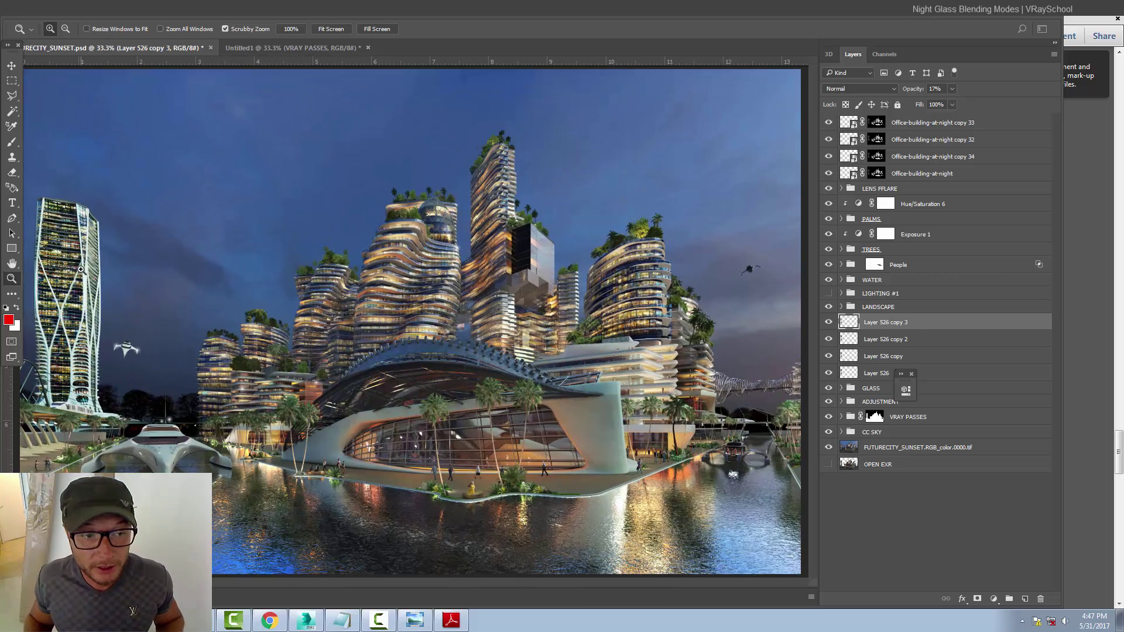
alt+click(59, 309)
click(157, 326)
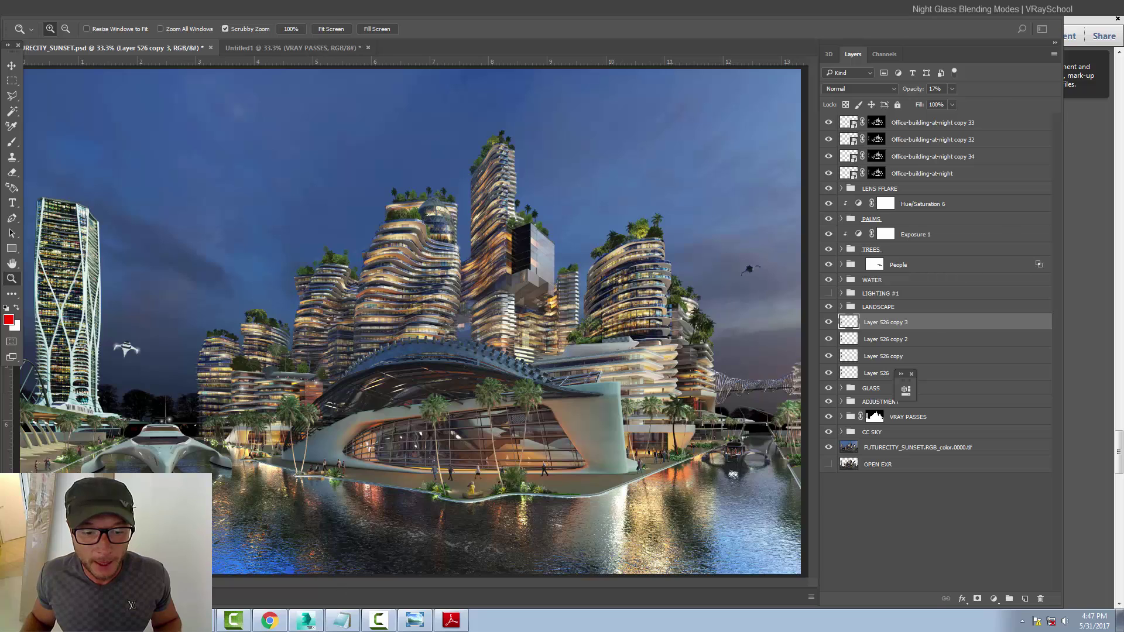
Step: Switch to the night glass rig scene in Autodesk 3ds Max 2016
mouse_move(309, 626)
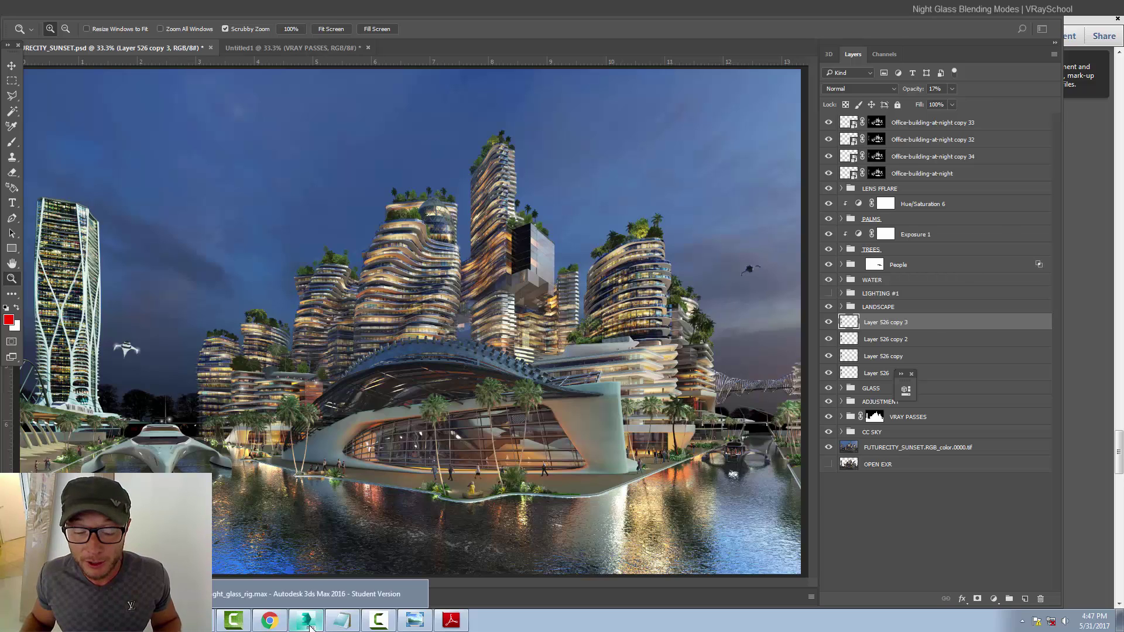
click(318, 592)
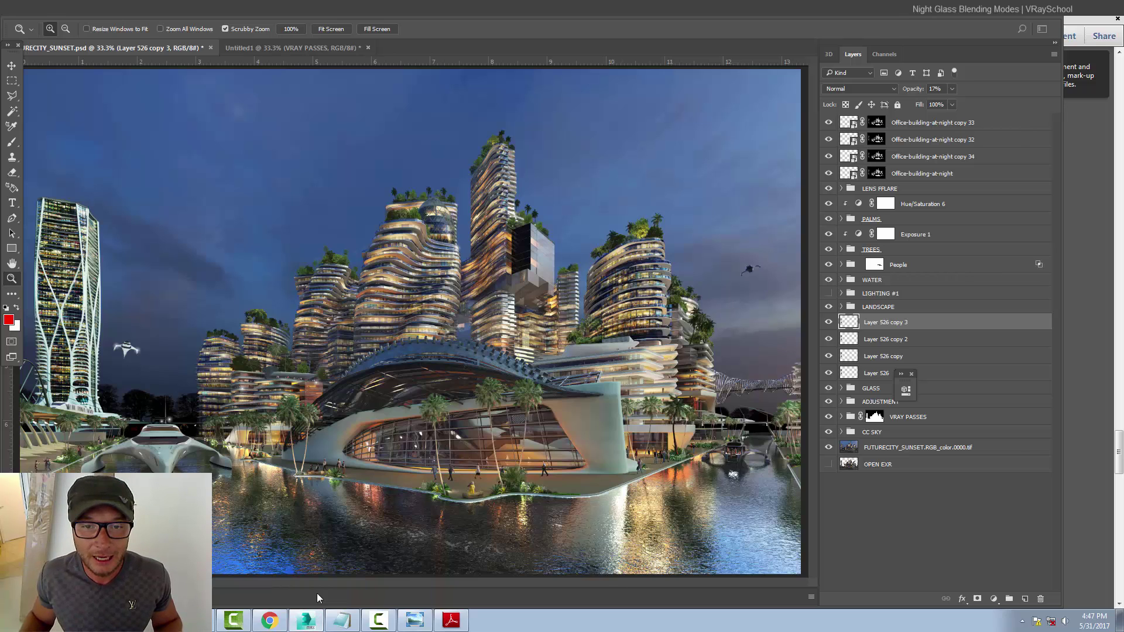